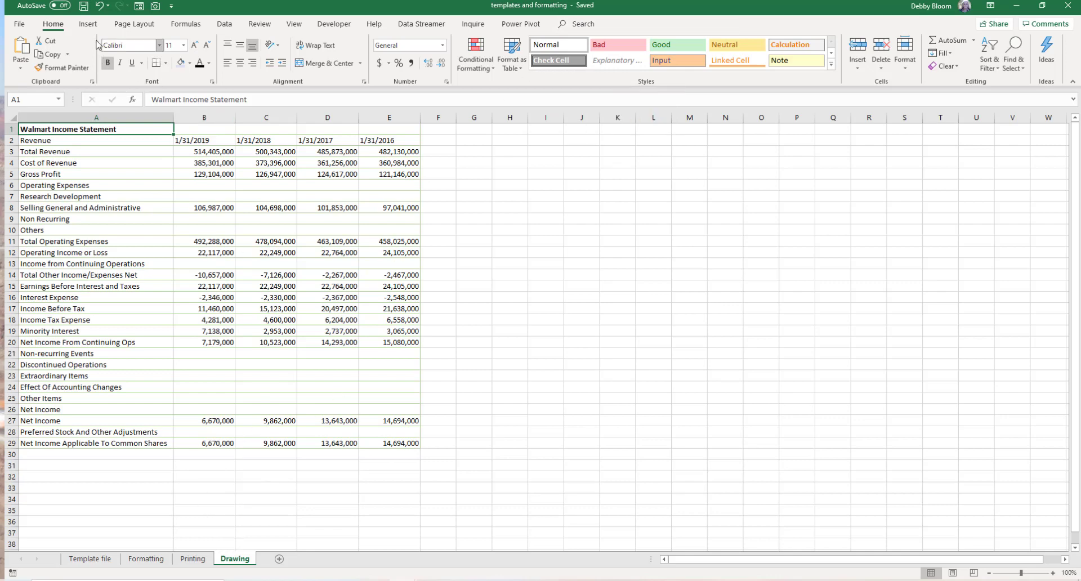
- Insert the upside-down stone photo from the Pictures folder and move it beside the income statement table
click(88, 25)
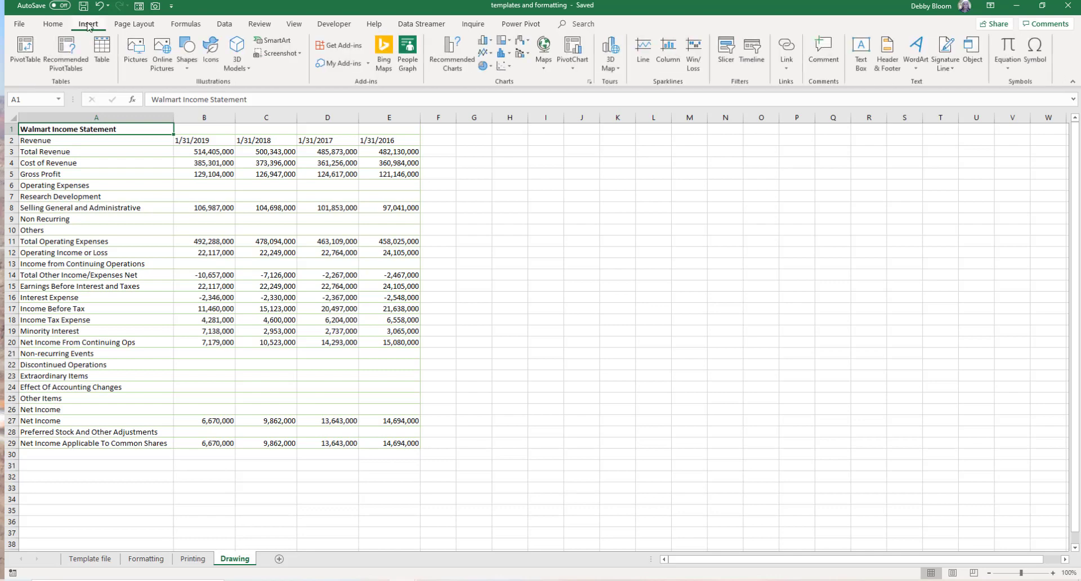
click(130, 55)
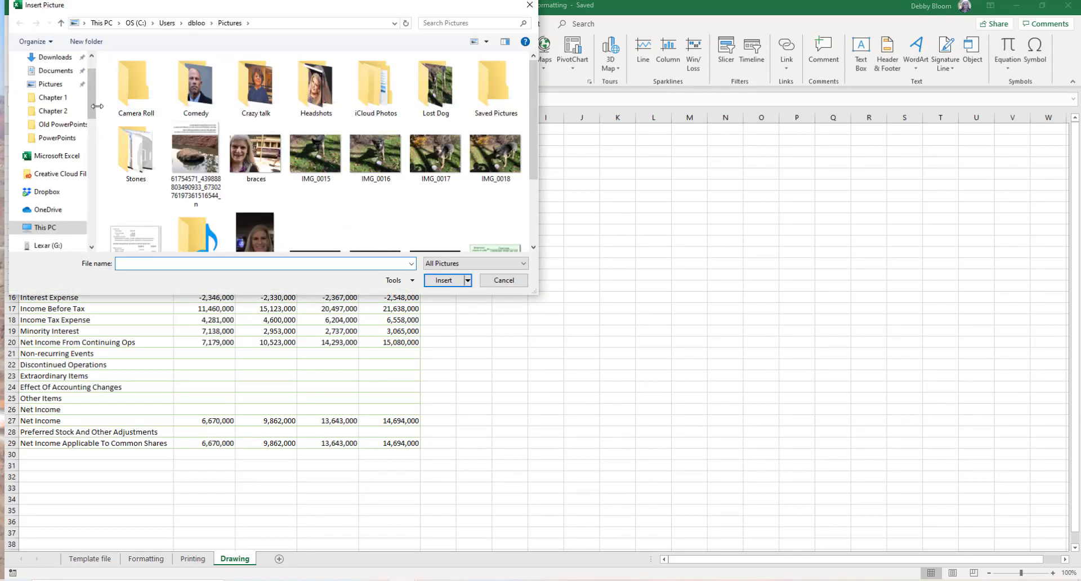
drag(93, 118, 89, 77)
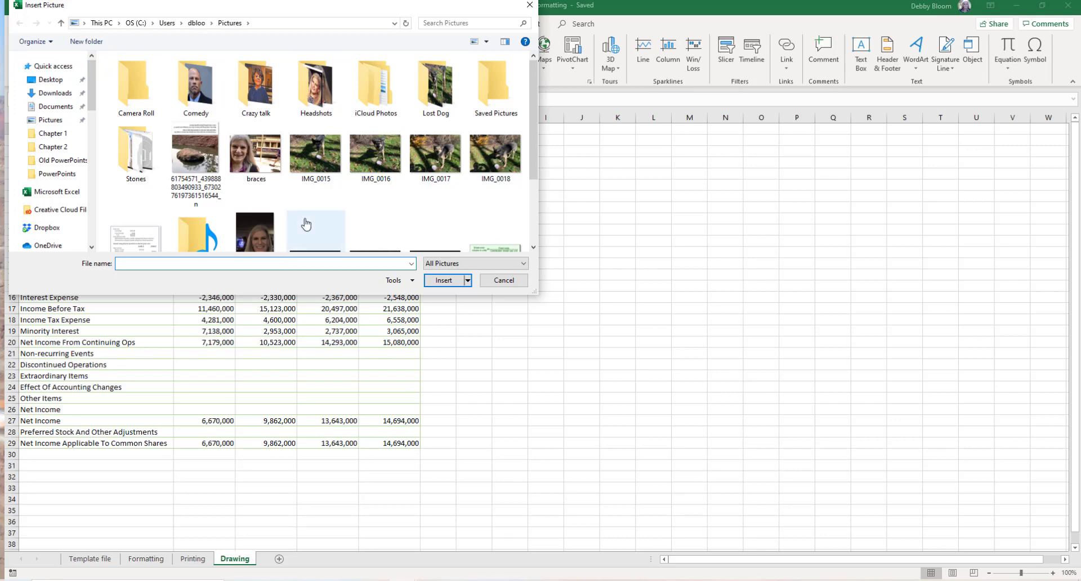
double_click(196, 153)
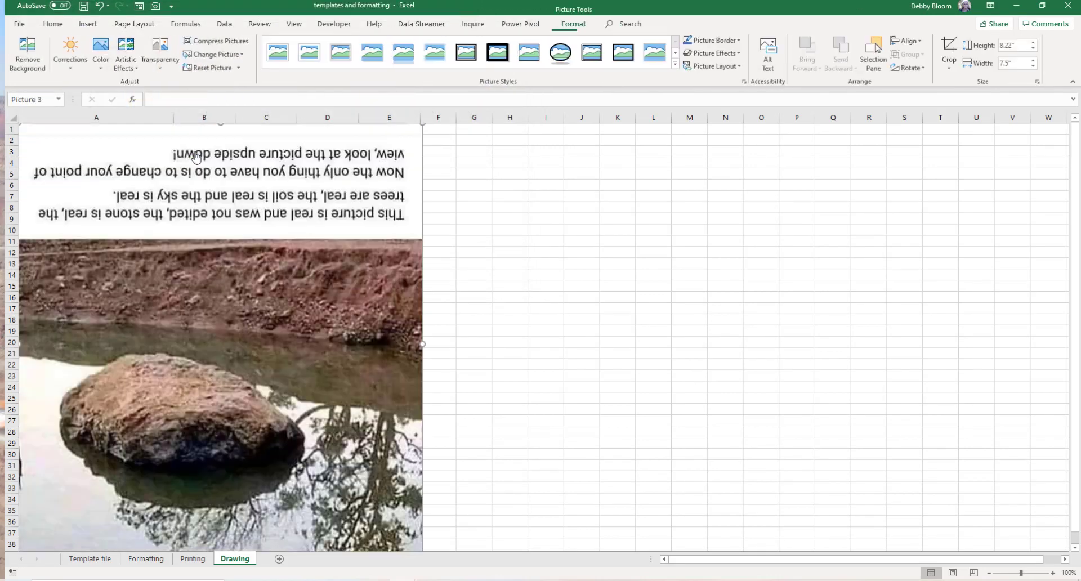
drag(296, 193, 761, 161)
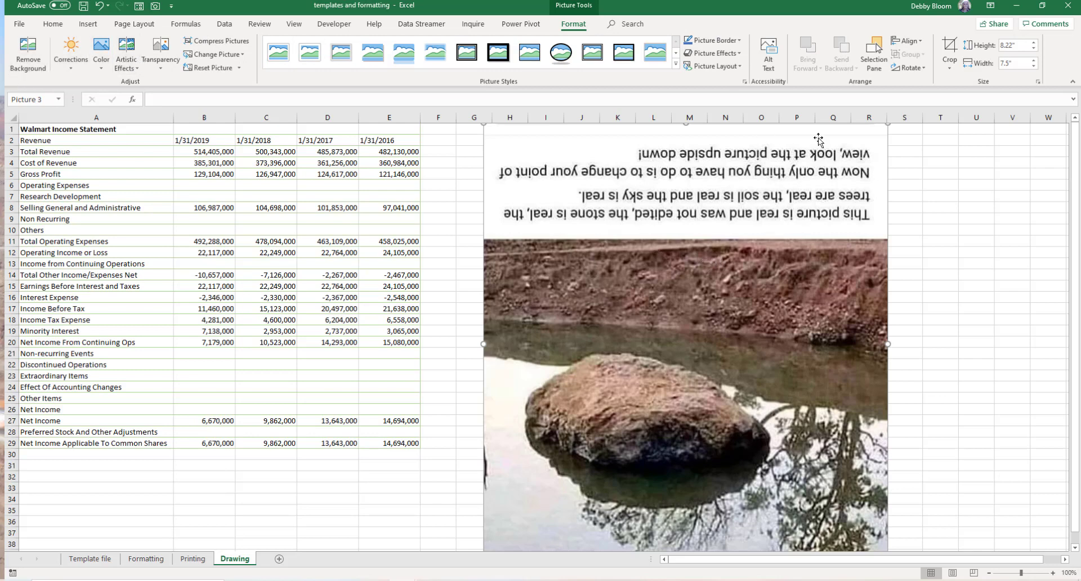
- Flip the stone picture vertically and then horizontally so its text reads upright
click(910, 68)
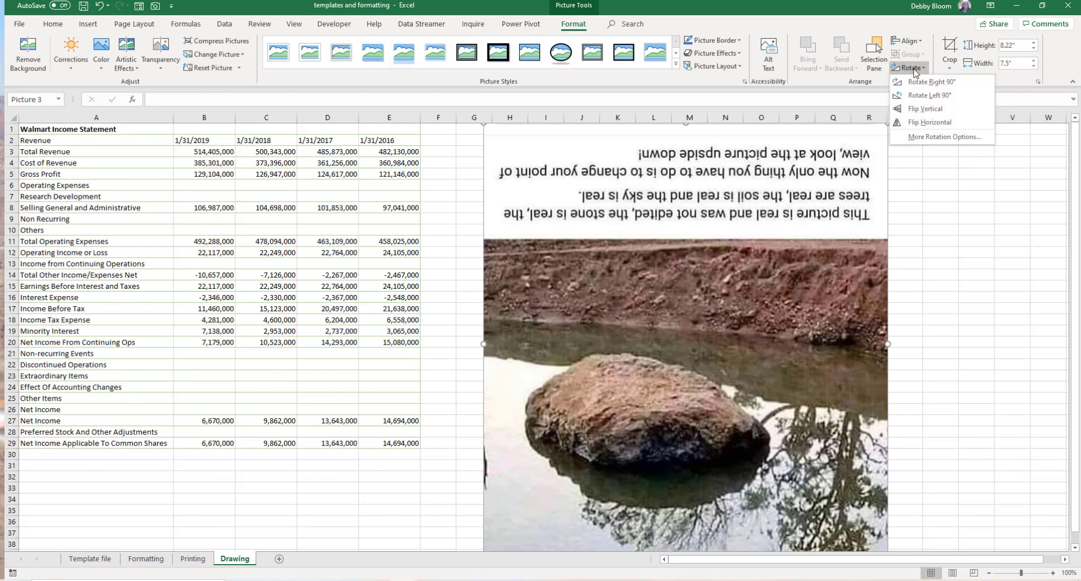
click(932, 82)
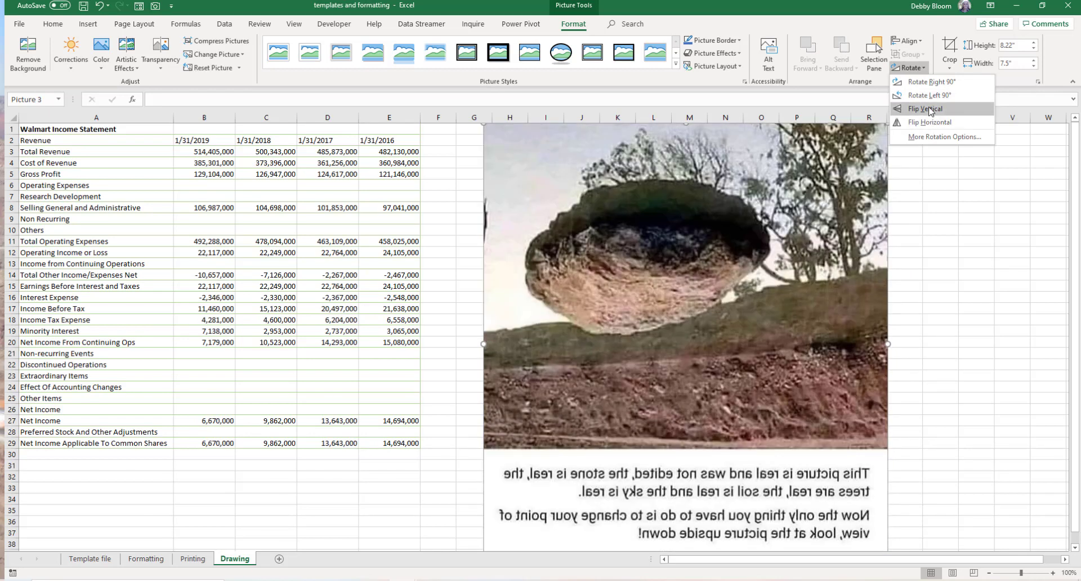
click(929, 110)
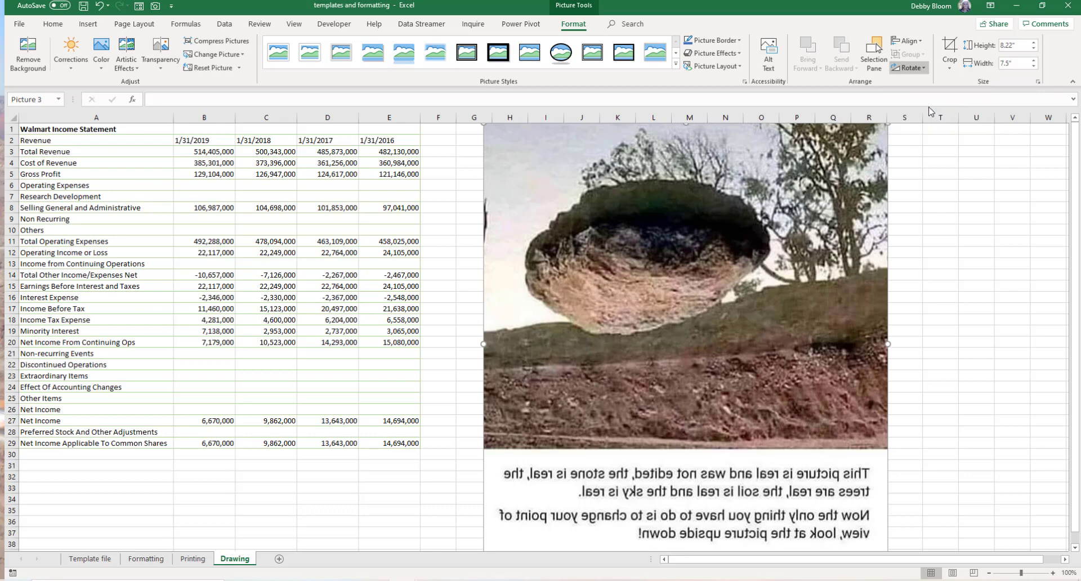
click(906, 69)
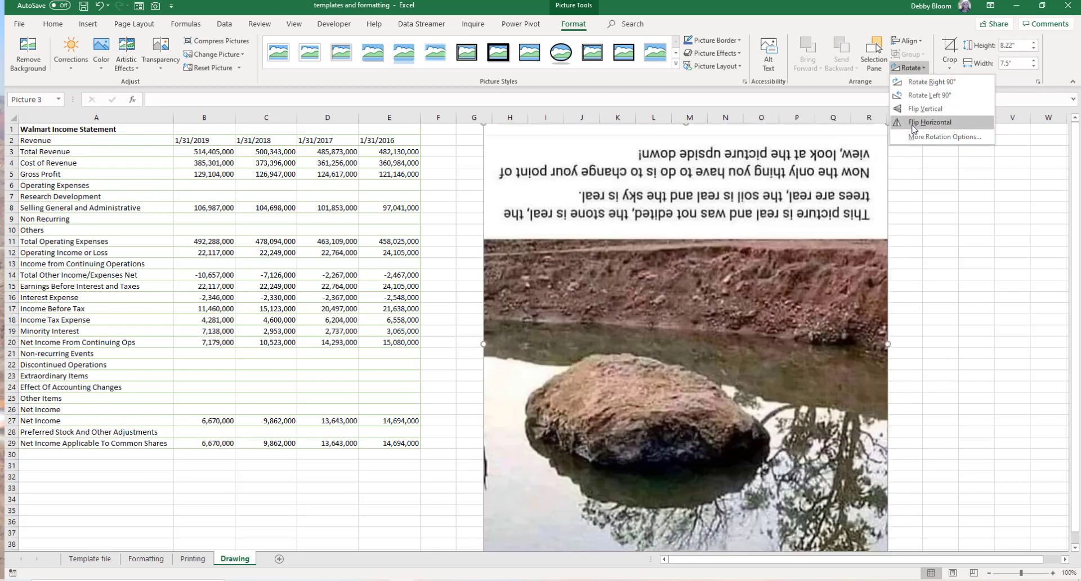
click(913, 128)
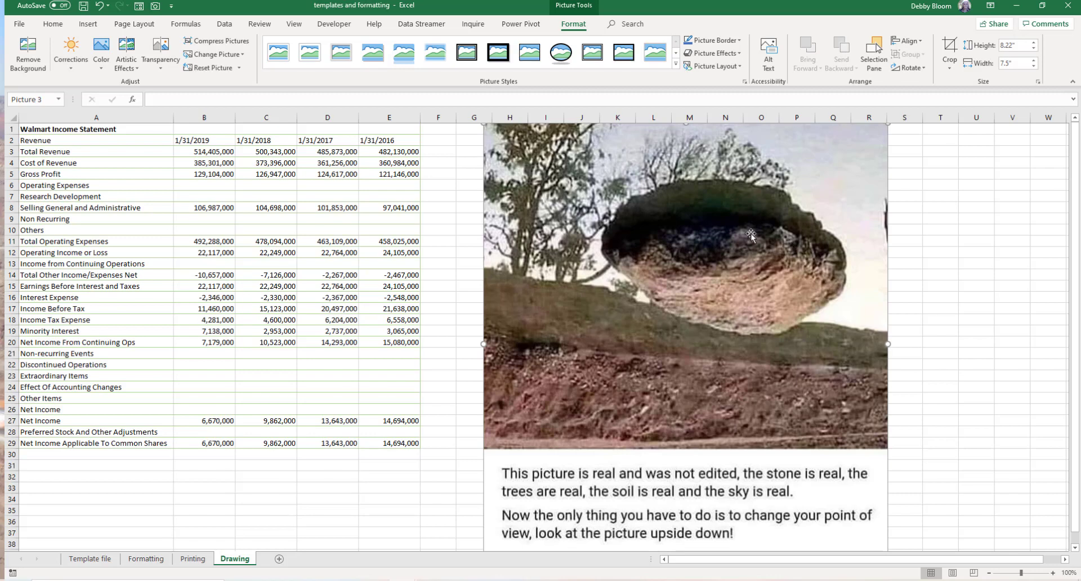
- Move the picture lower and crop the top of it to a height of about 7.42"
drag(751, 234, 752, 282)
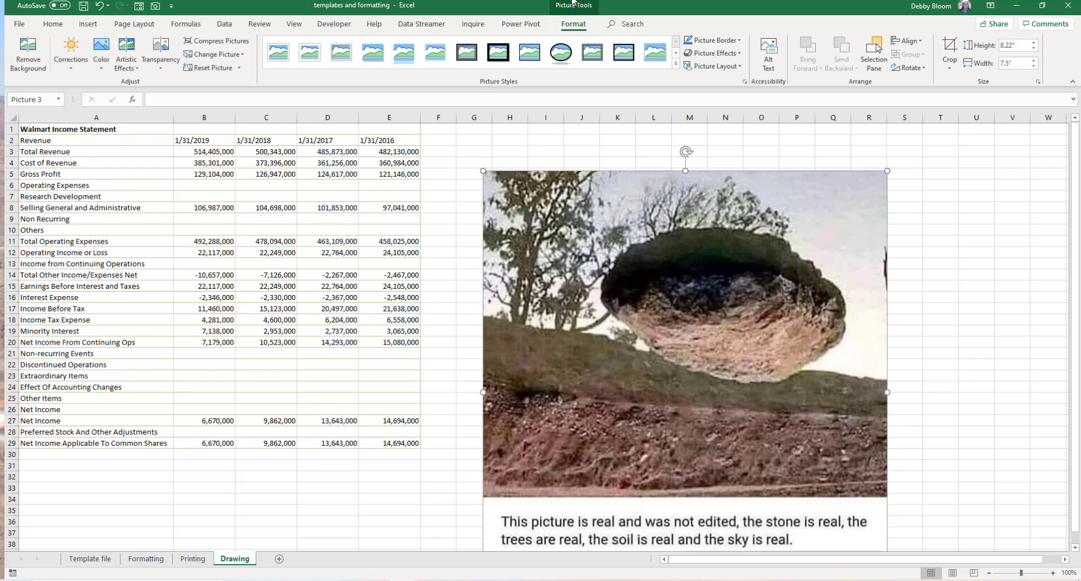
click(950, 51)
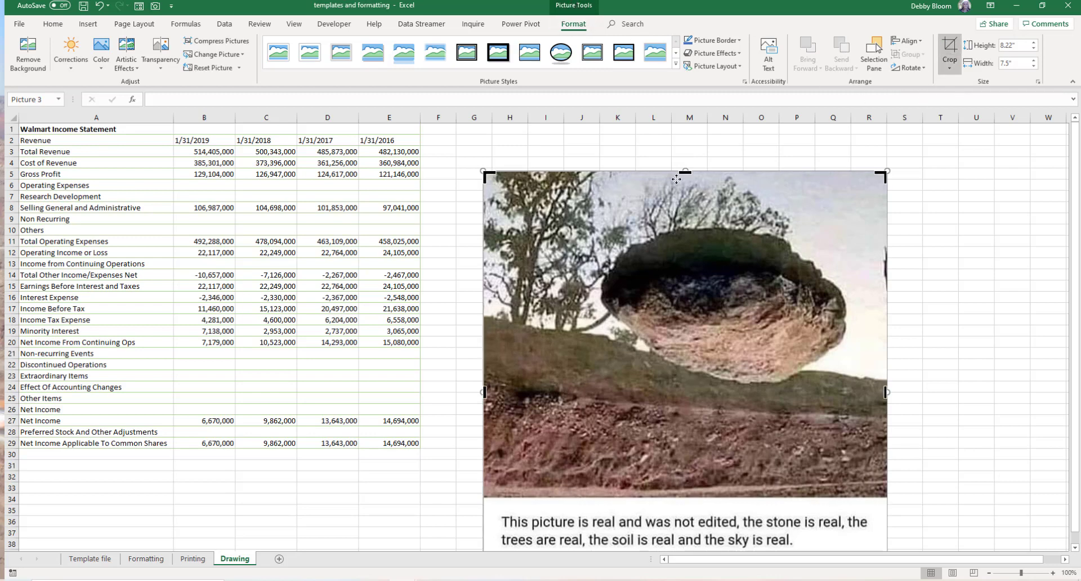
drag(688, 172, 683, 215)
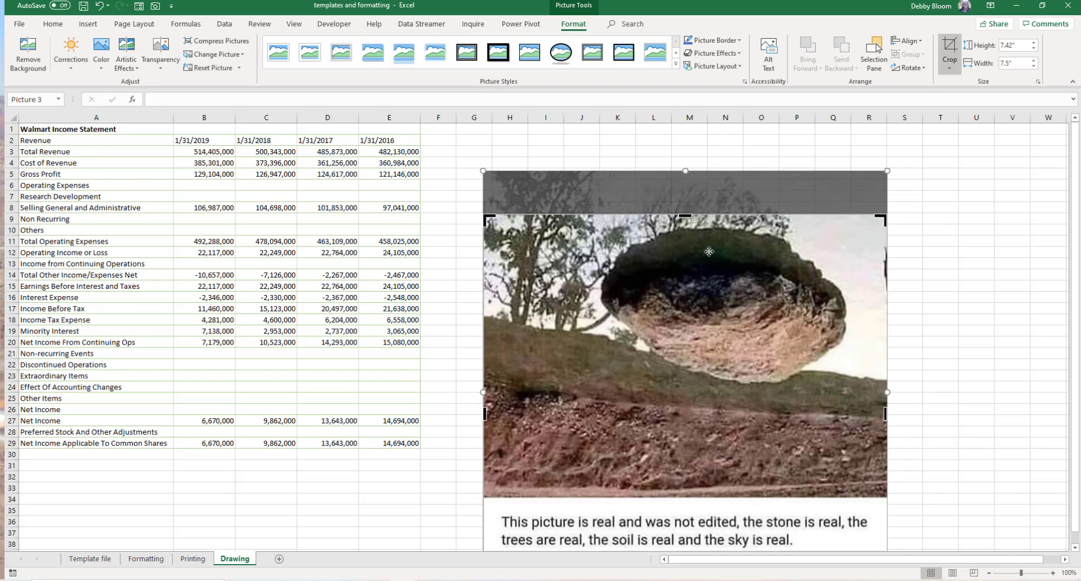
click(933, 209)
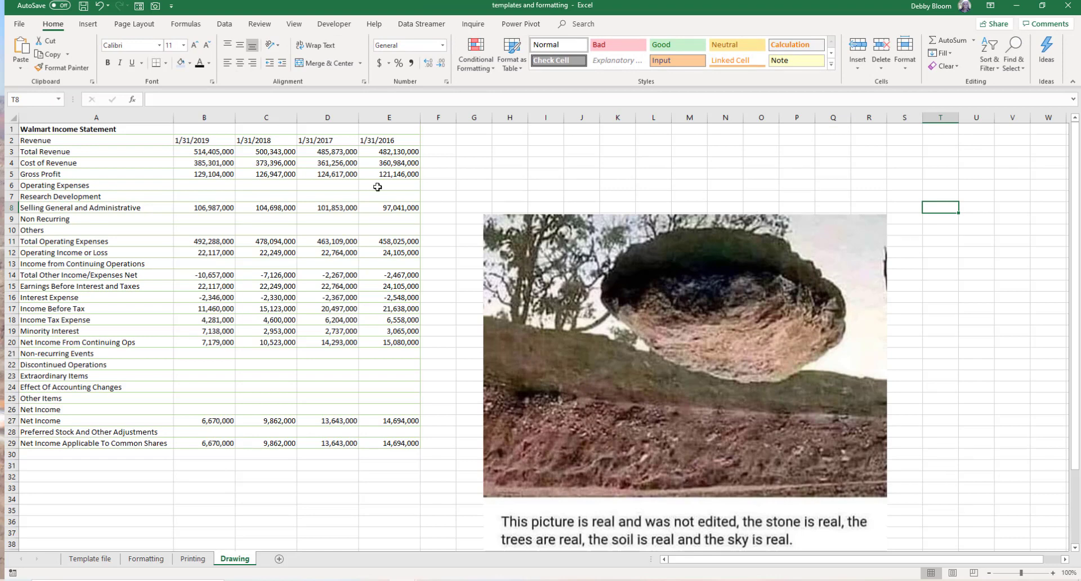
- Delete the stone picture from the sheet
click(739, 330)
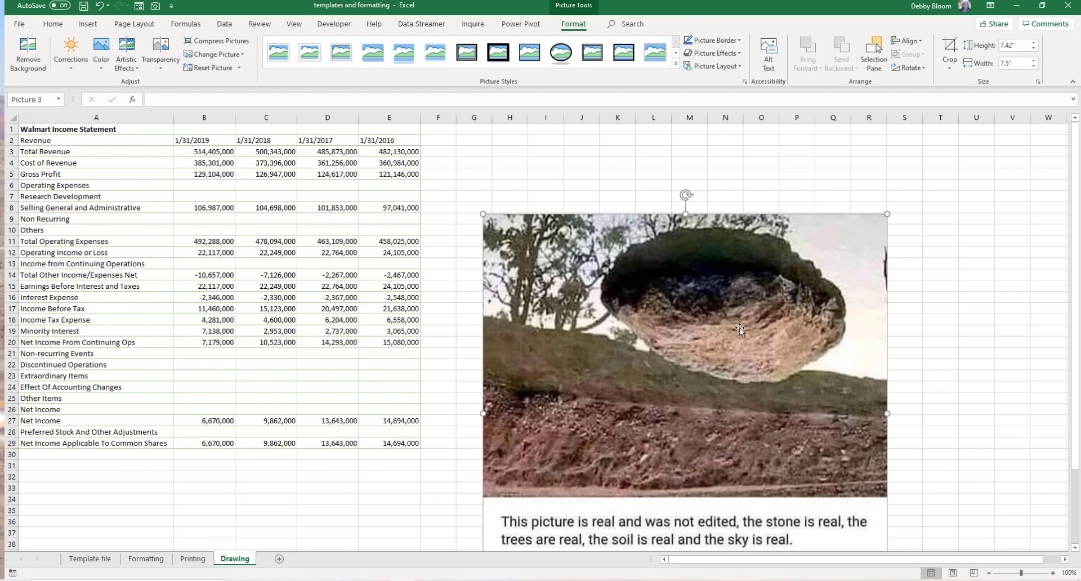
click(618, 163)
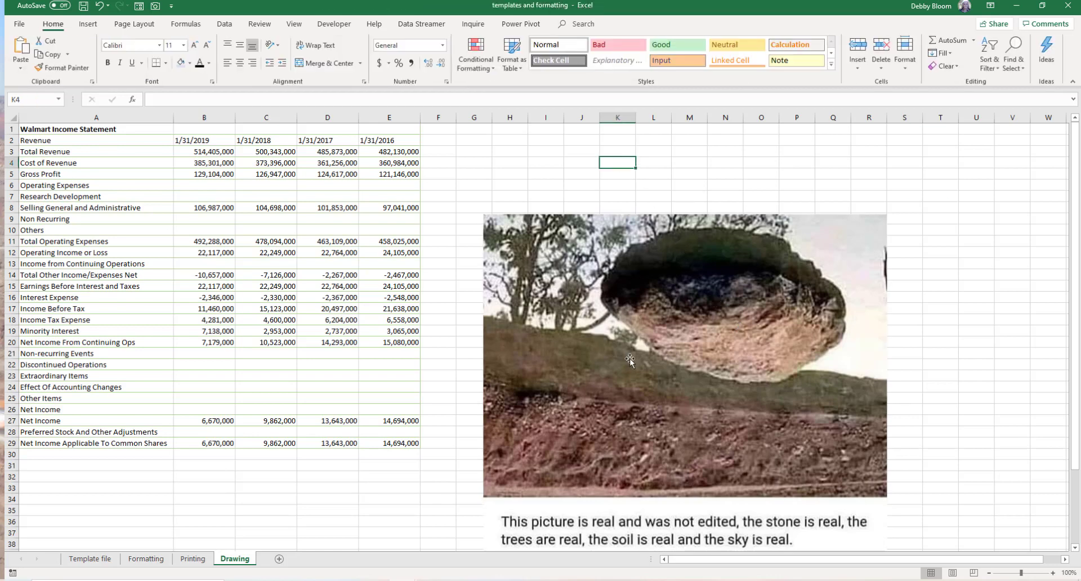
click(689, 242)
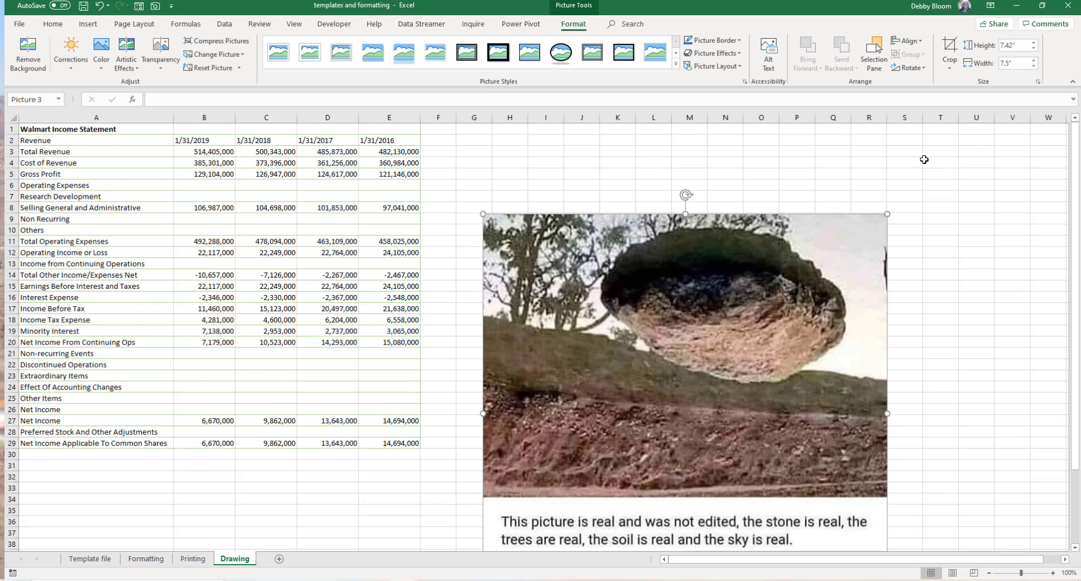
key(Delete)
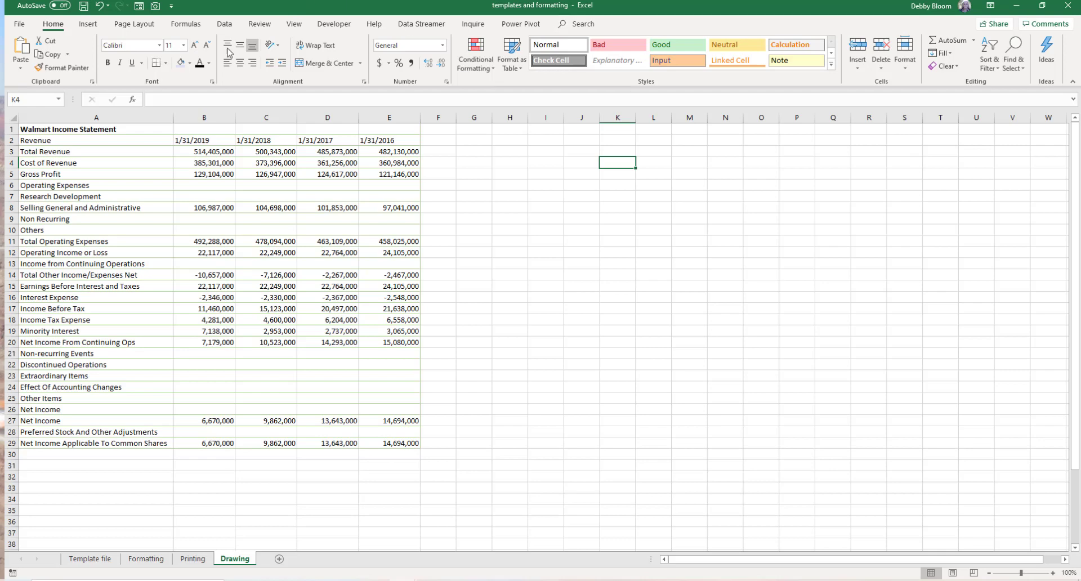
- Search online pictures for "bart simpson", insert one Bart image, then delete it
click(88, 25)
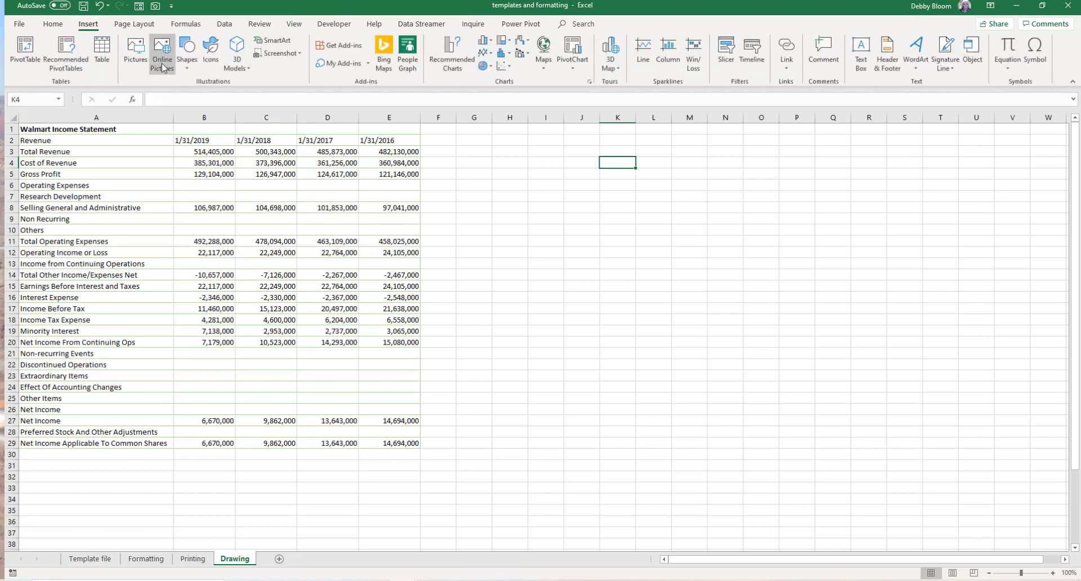
click(163, 62)
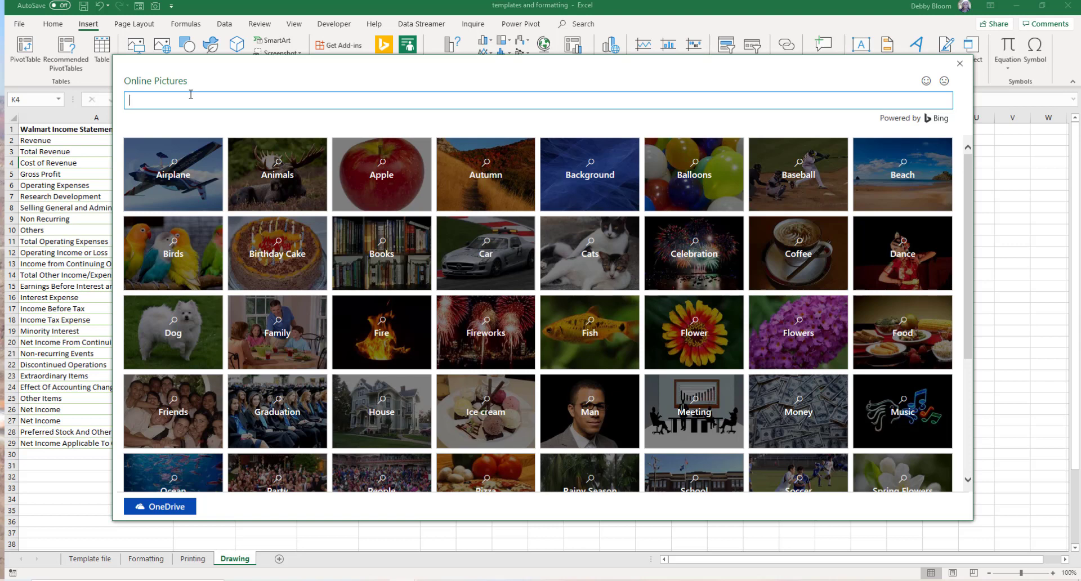
text(bart simpson)
key(Return)
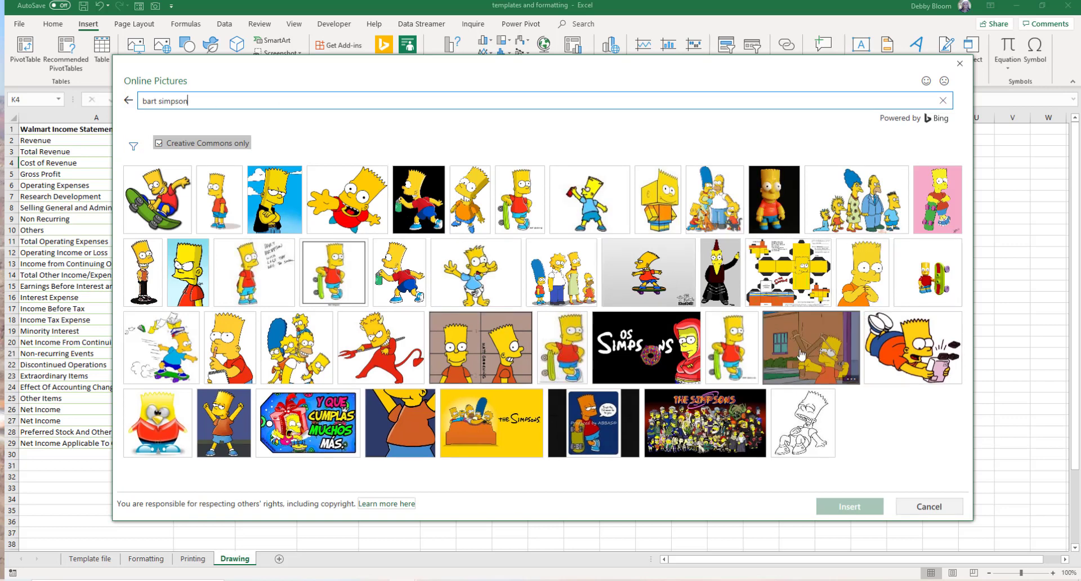
click(350, 206)
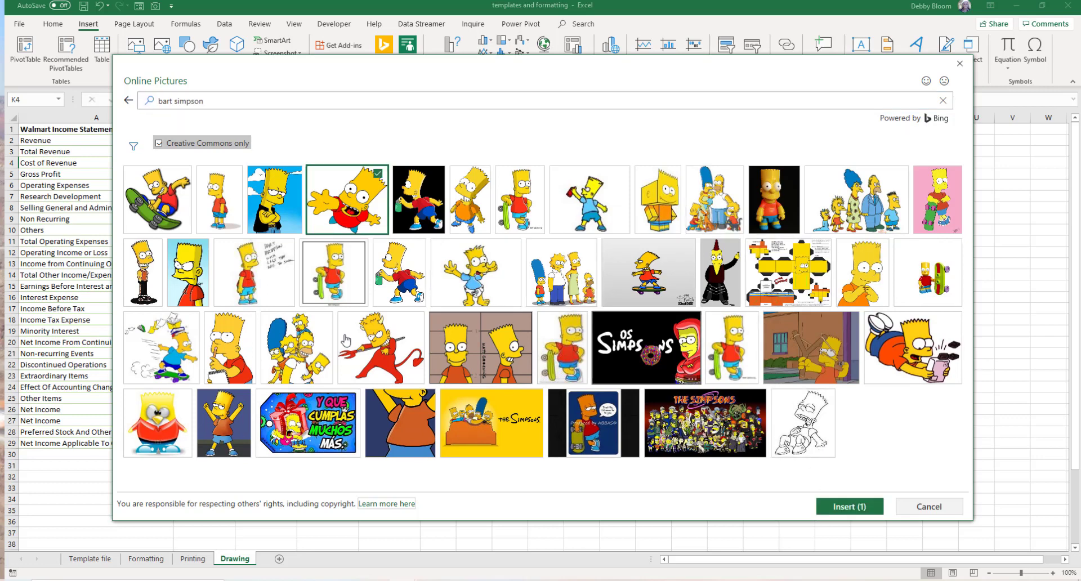
click(846, 508)
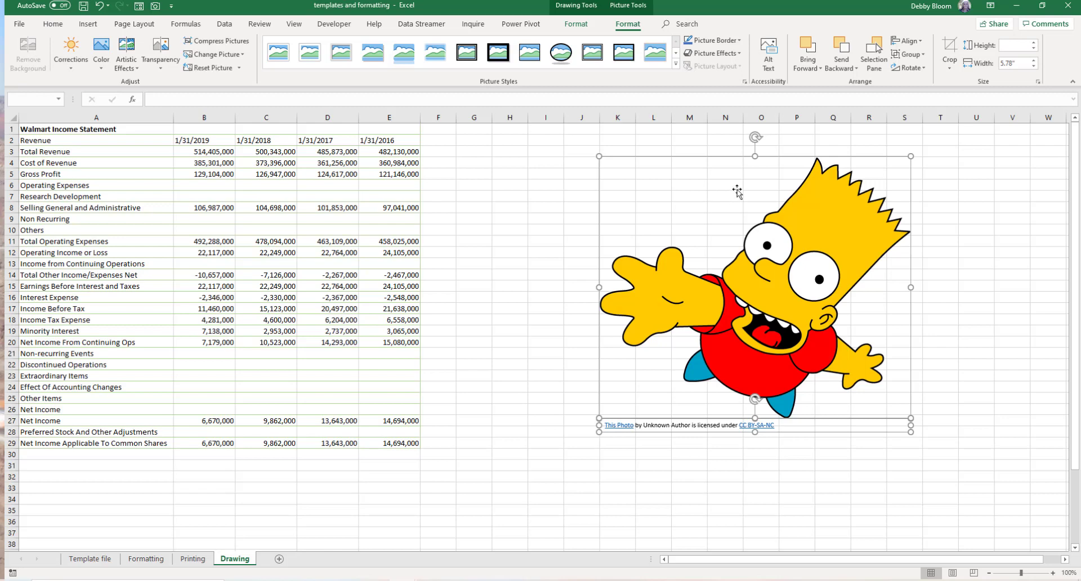
key(Delete)
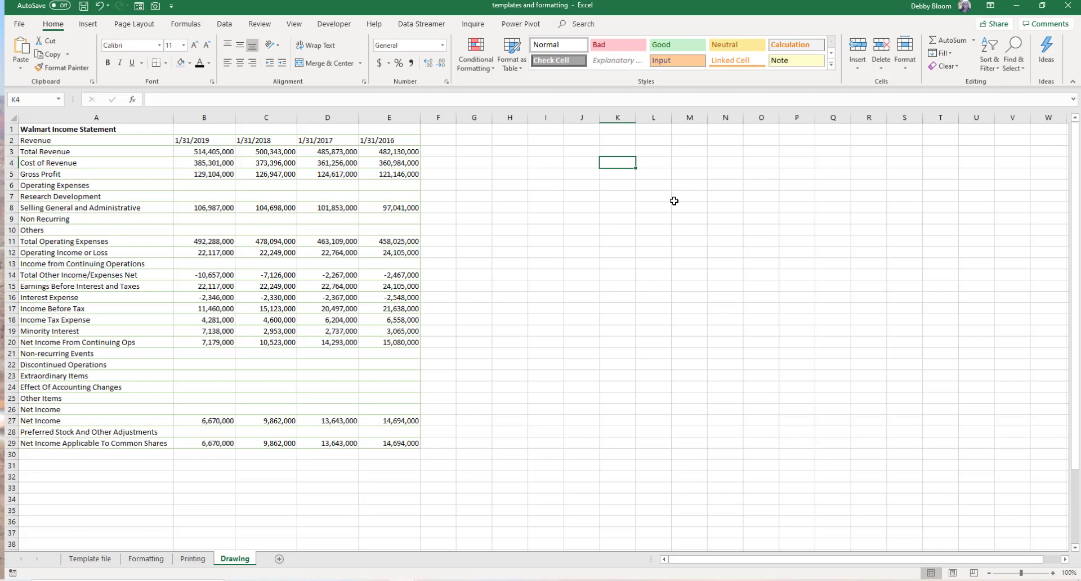
- Draw a line arrow about 1.21" wide from column G toward the end of the Gross Profit row
click(88, 26)
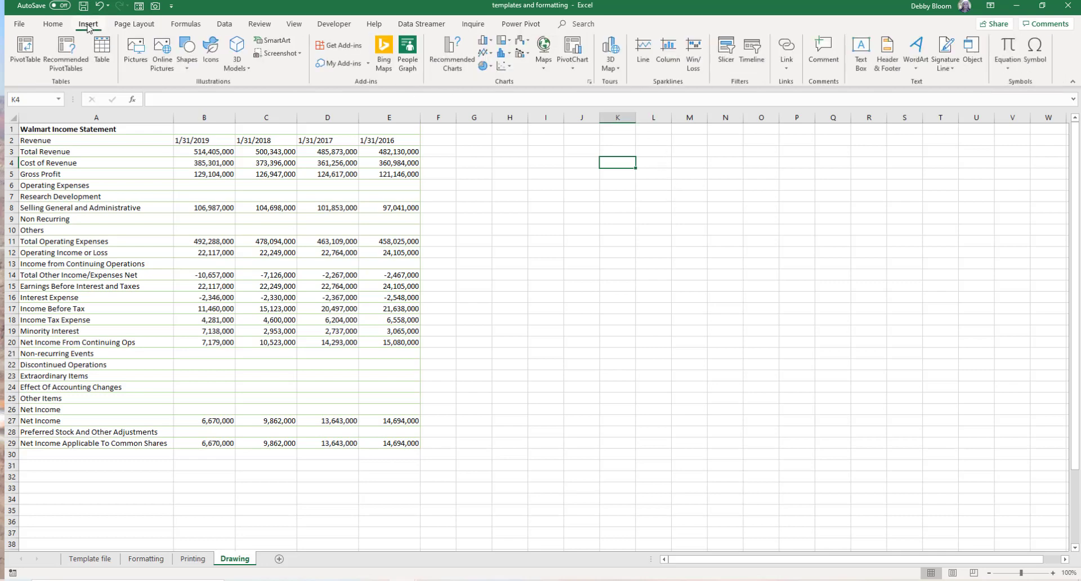
click(187, 63)
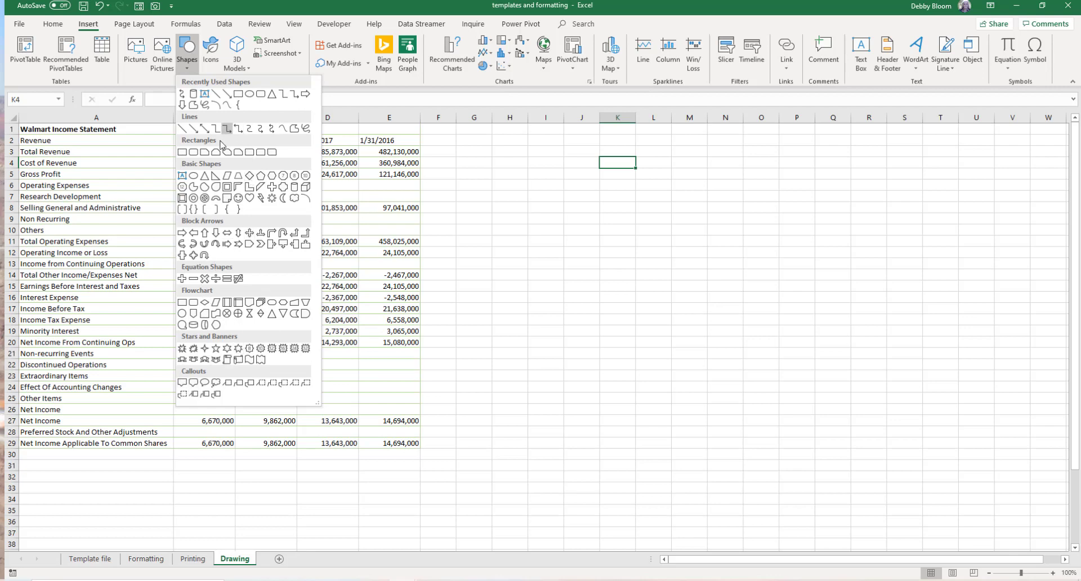
click(193, 128)
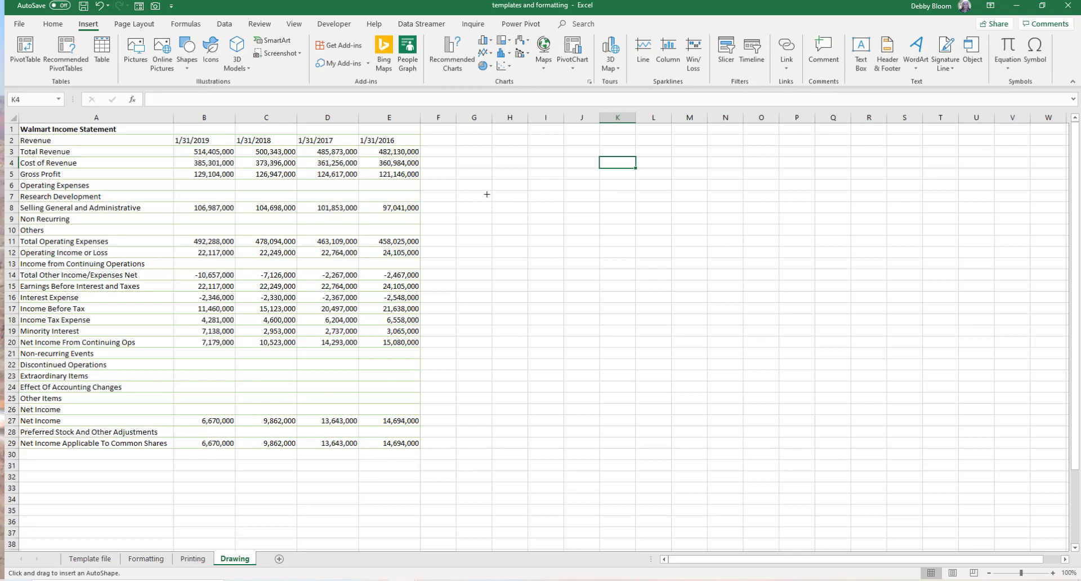
drag(487, 193, 422, 171)
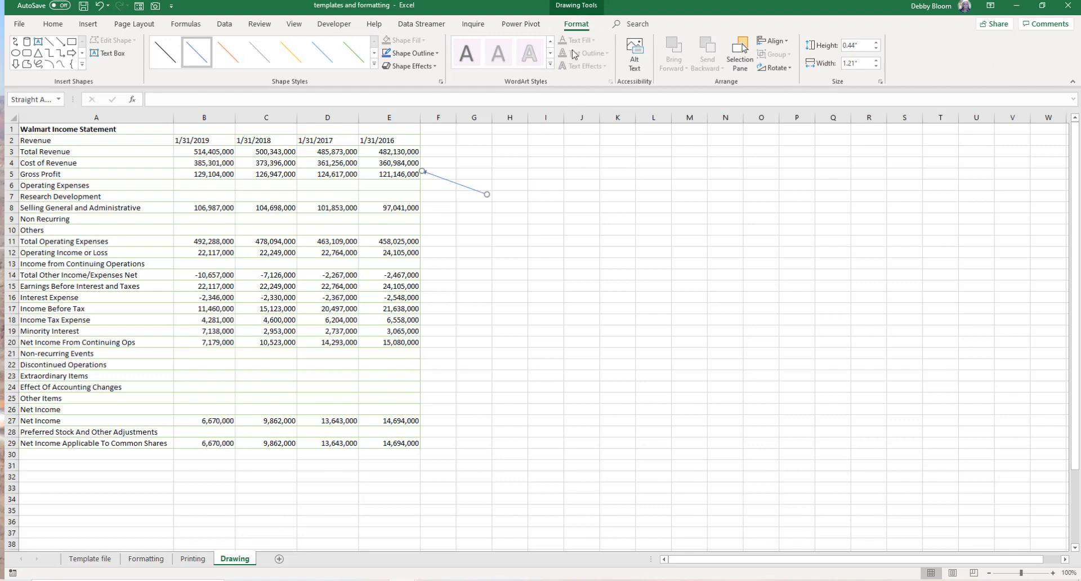
- Apply the orange theme line style to the arrow
click(230, 58)
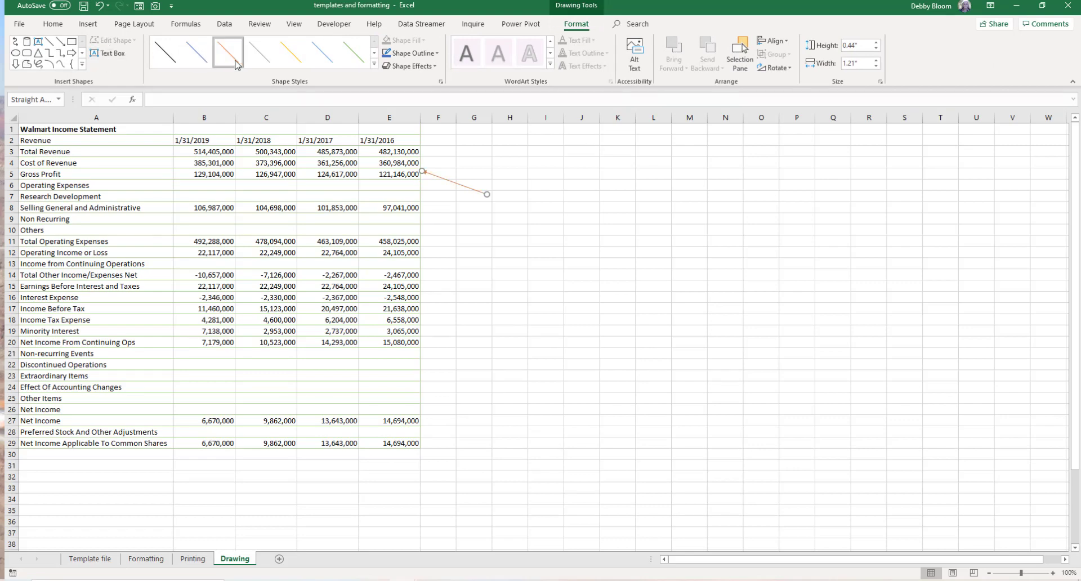
click(374, 64)
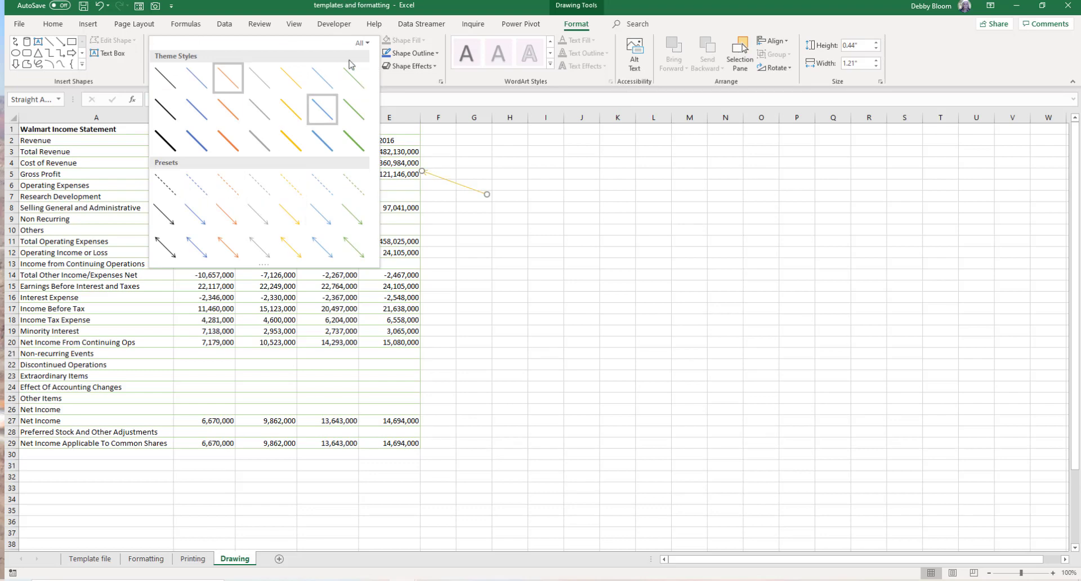
click(361, 43)
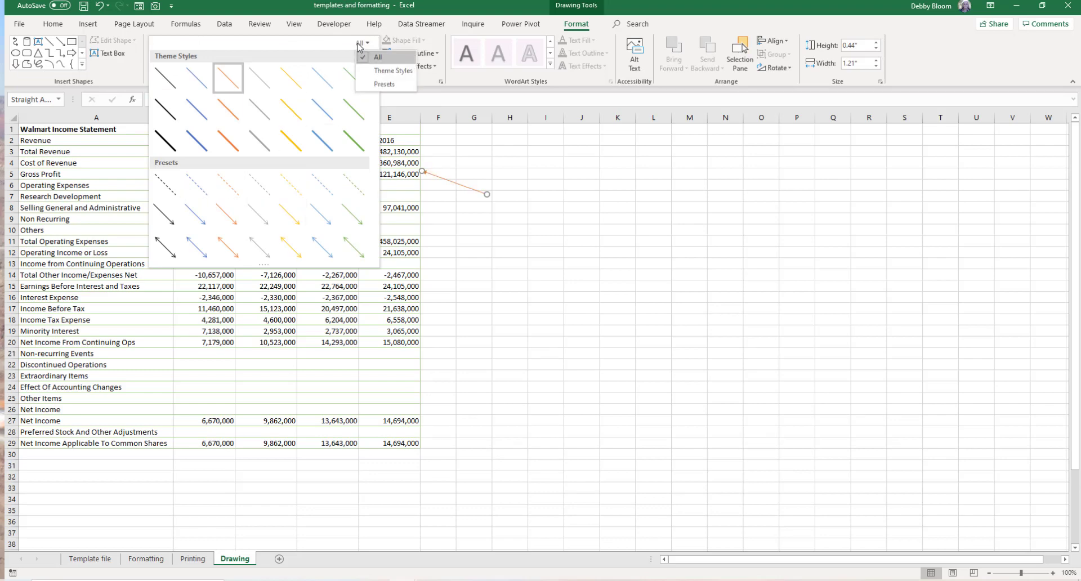
click(312, 45)
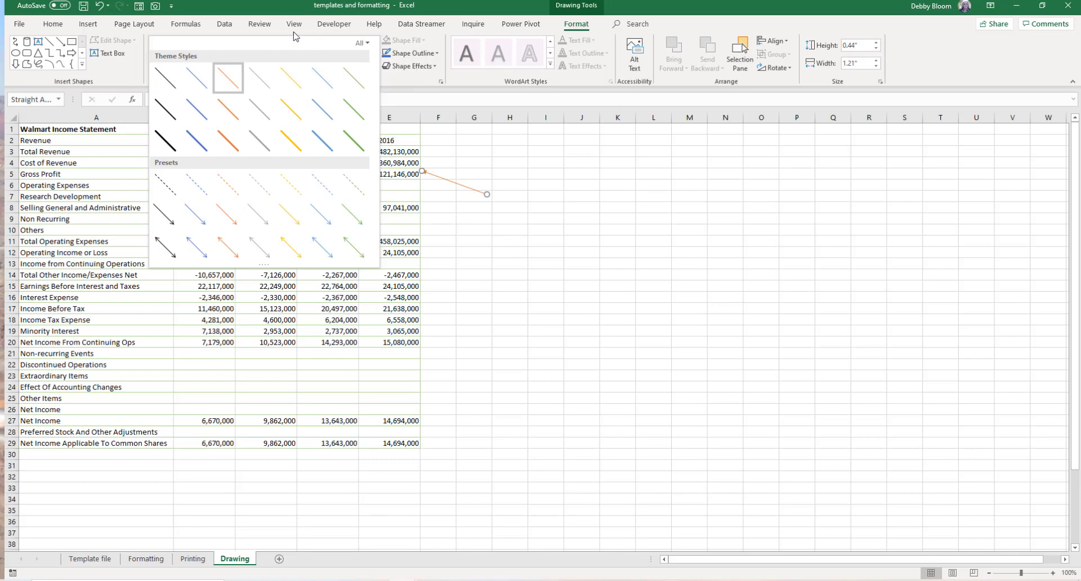
click(292, 33)
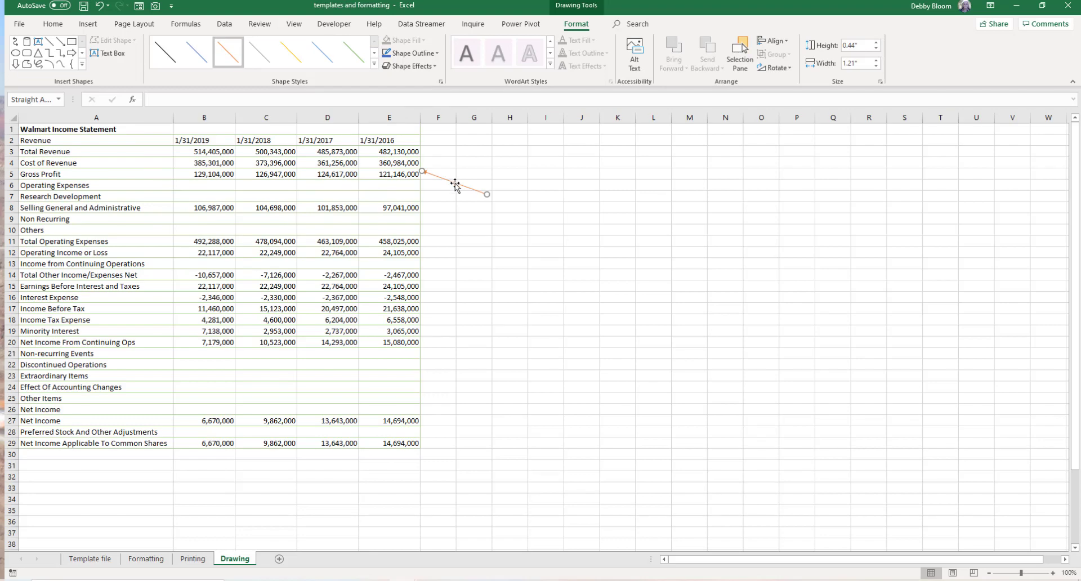
- Move the line's end up toward column H, then delete the line
drag(454, 186, 525, 147)
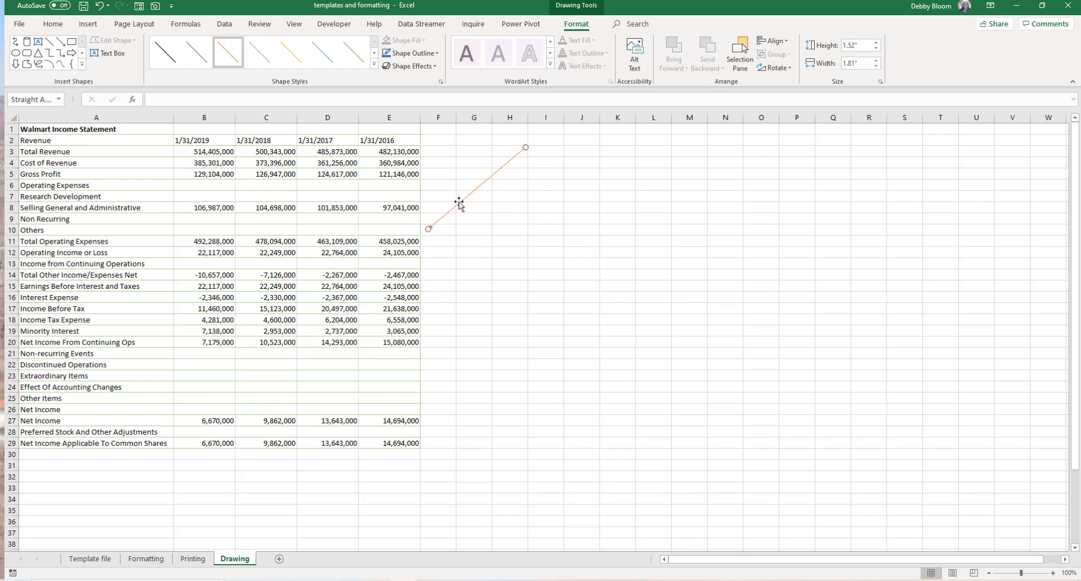
key(Delete)
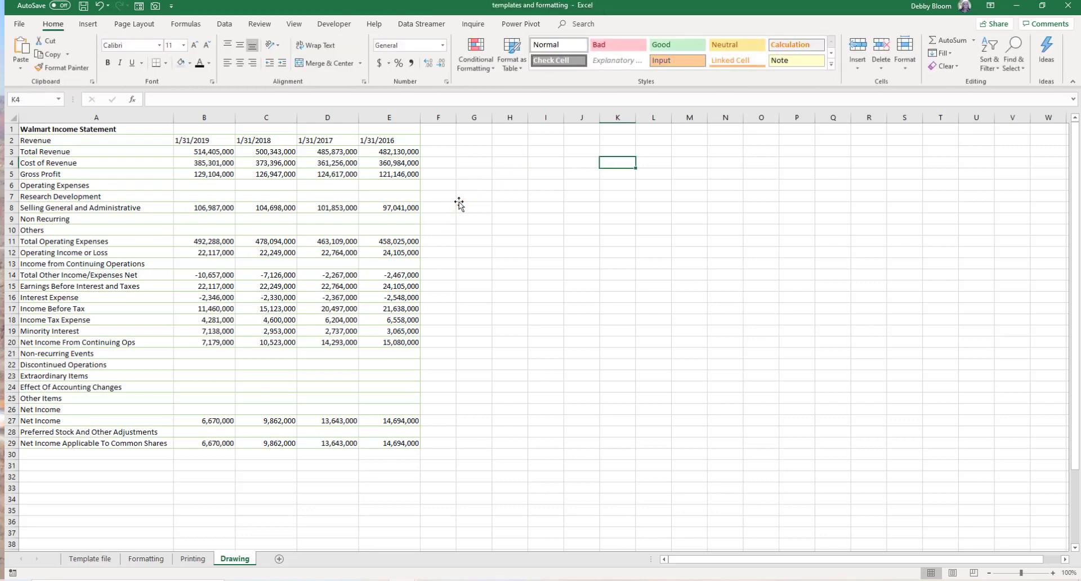
- Draw an oval about 1.13" wide by 0.6" tall around the 14,694,000 value in column E, row 29
click(89, 25)
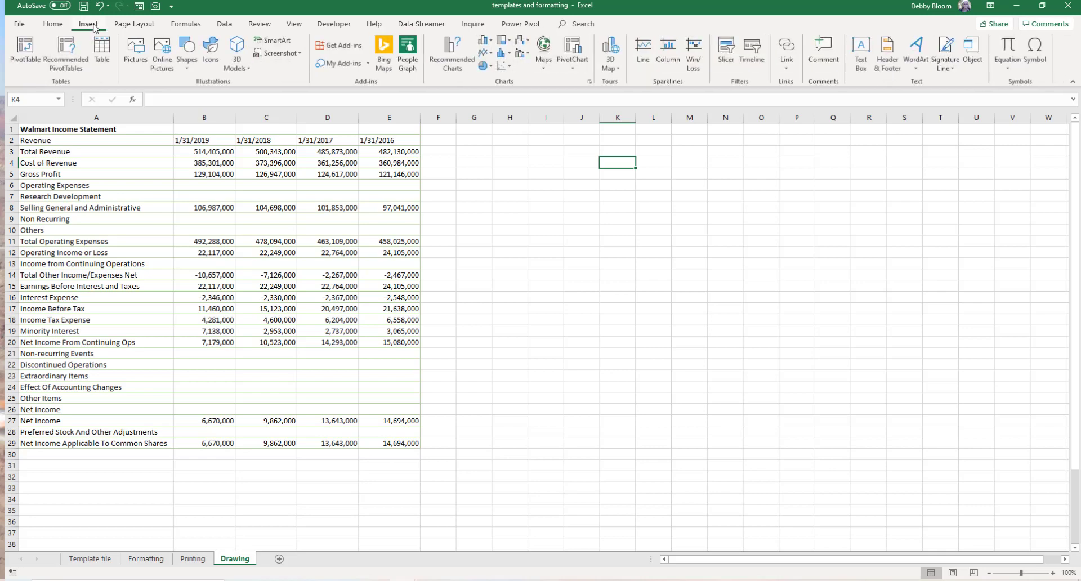
click(188, 66)
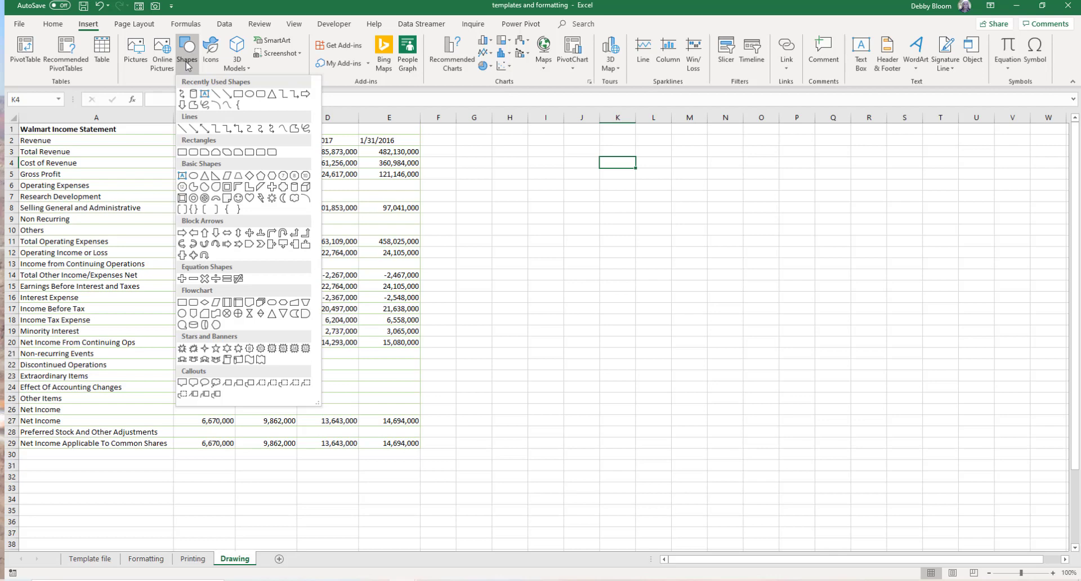
click(194, 176)
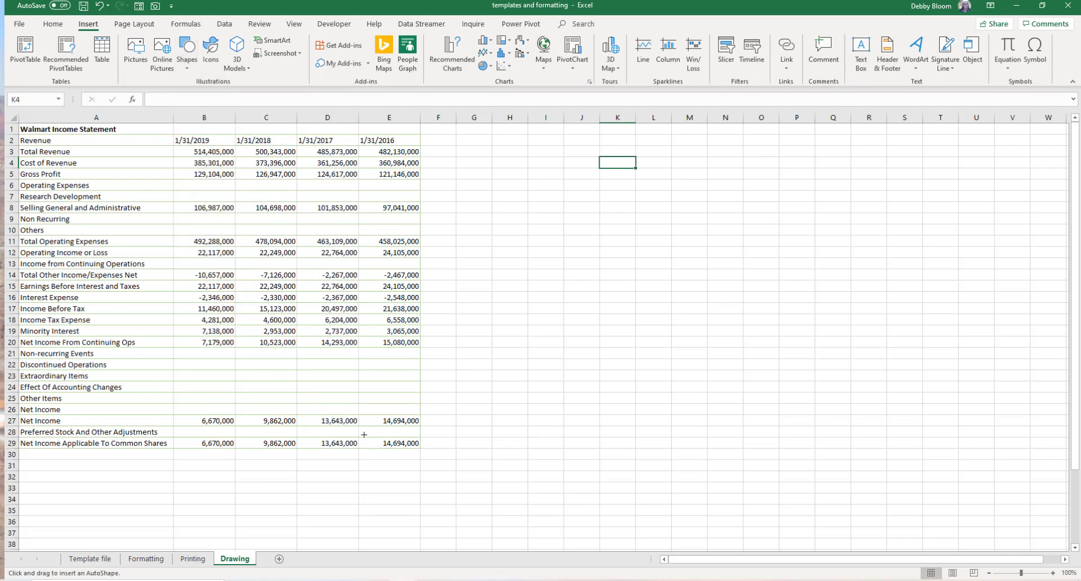
mouse_move(369, 432)
mouse_down()
mouse_move(451, 488)
mouse_move(425, 457)
mouse_up()
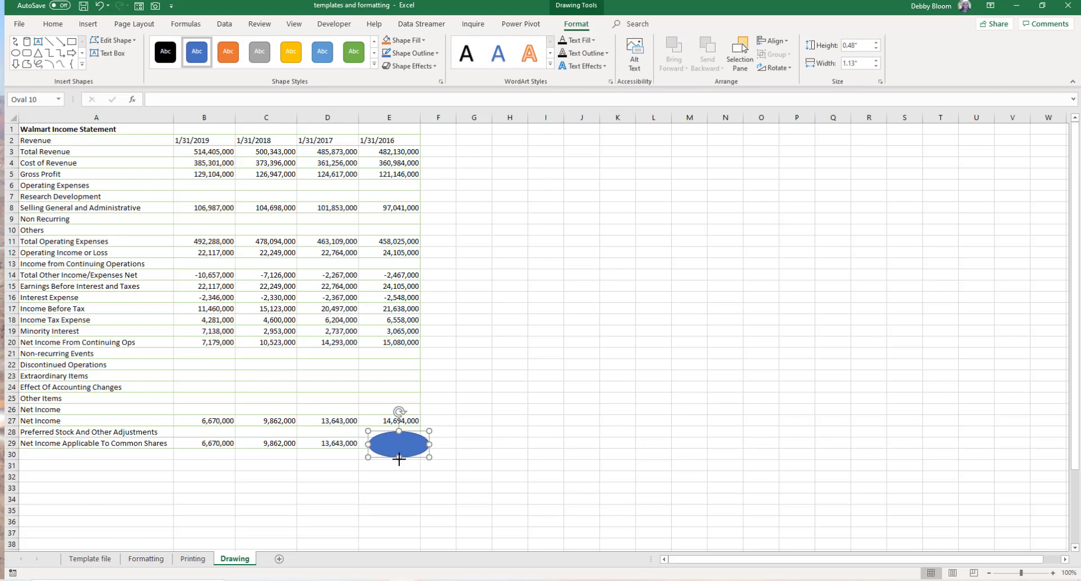
drag(399, 458, 400, 445)
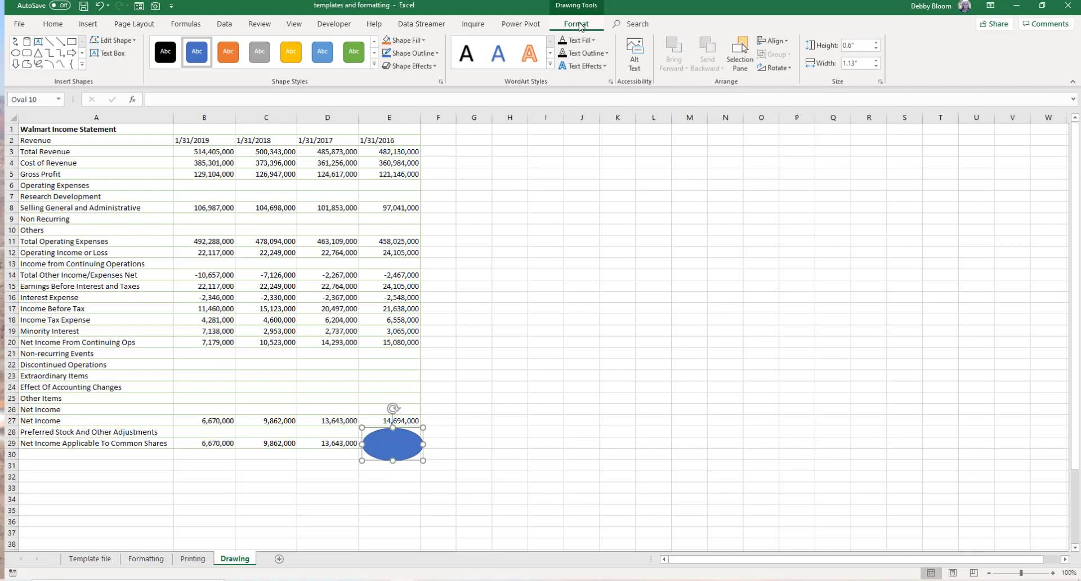
- Remove the oval's fill and give it a red outline
click(424, 42)
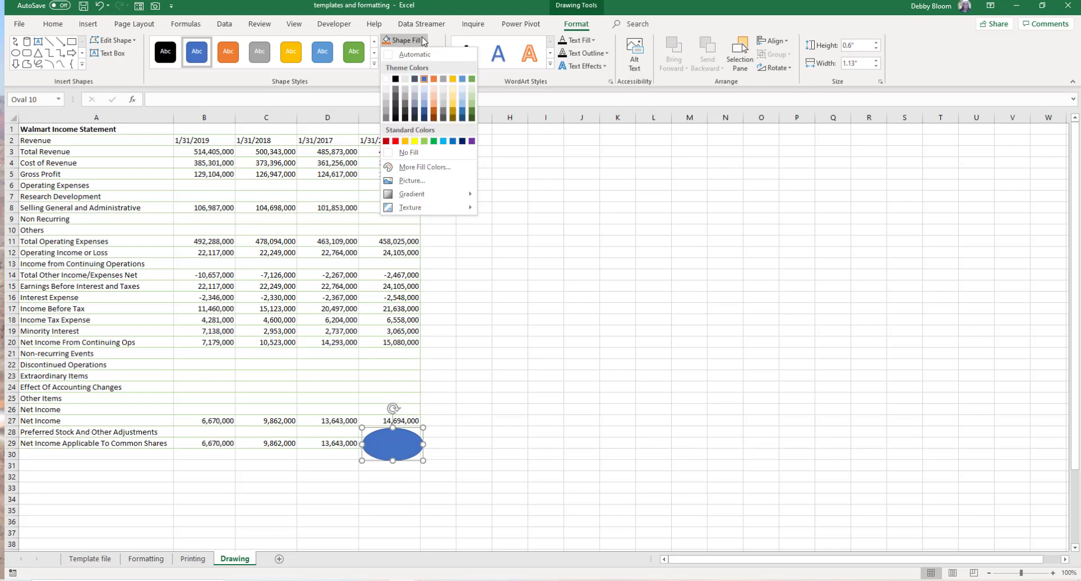
click(419, 152)
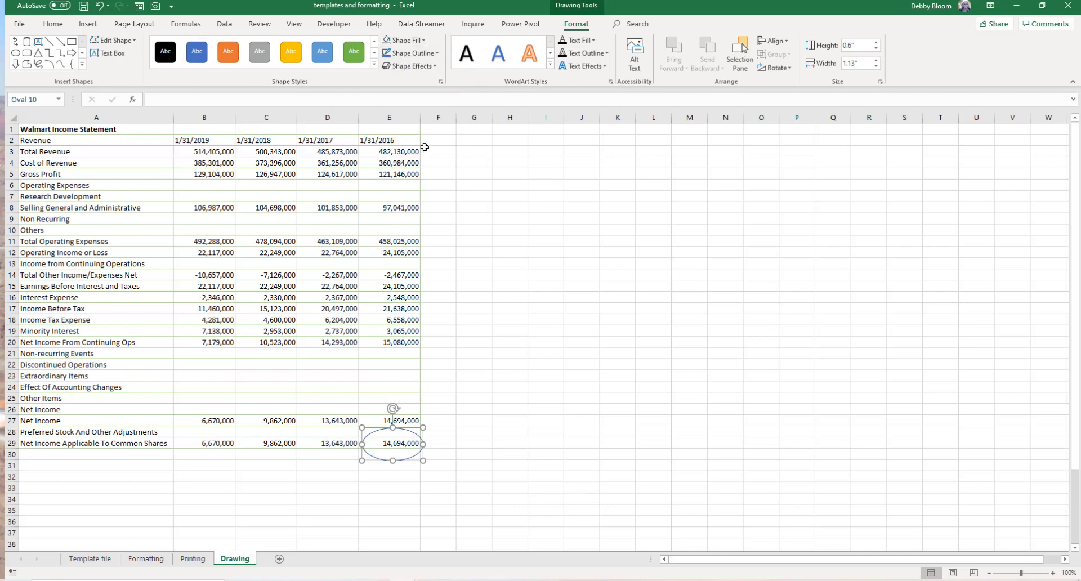
click(435, 54)
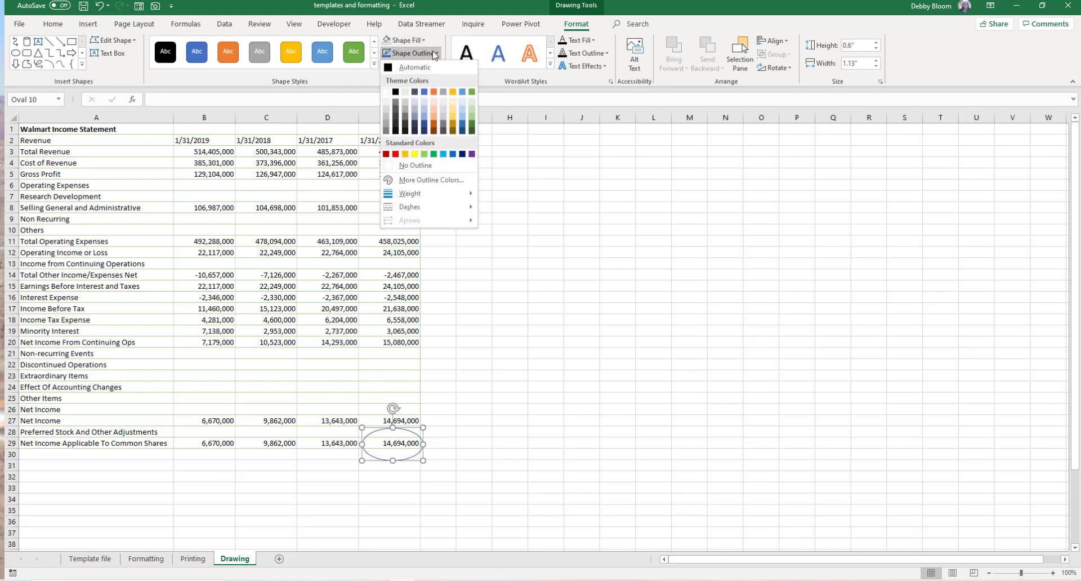
click(395, 154)
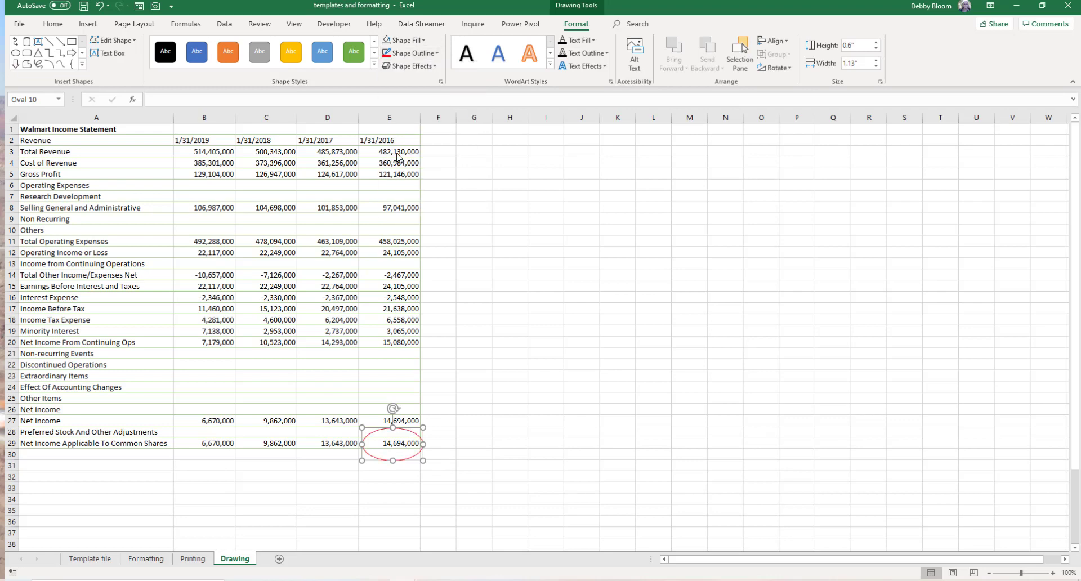
- Set the oval's outline weight to 3 pt
click(432, 54)
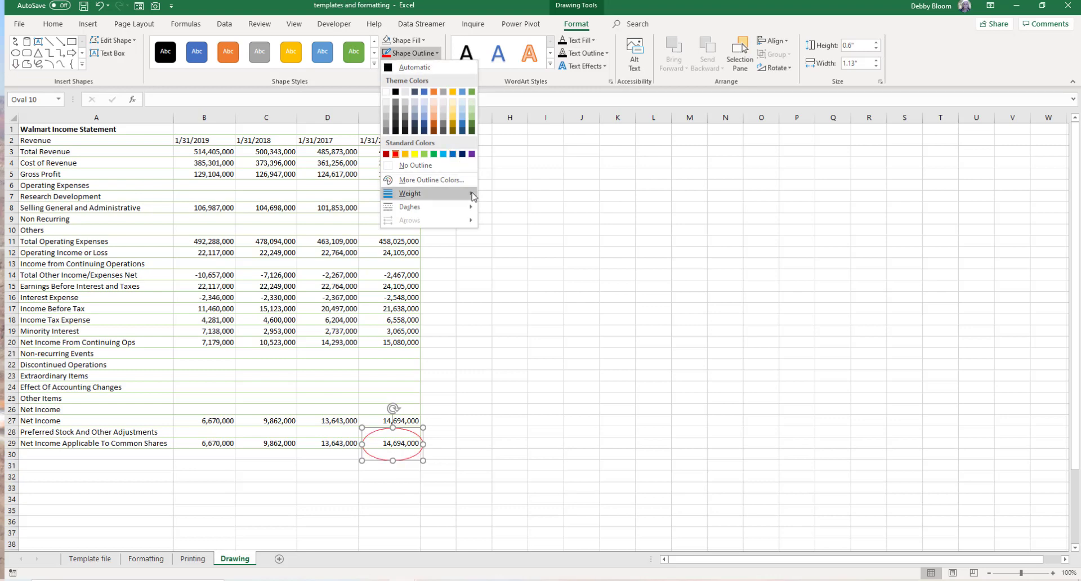
mouse_move(473, 196)
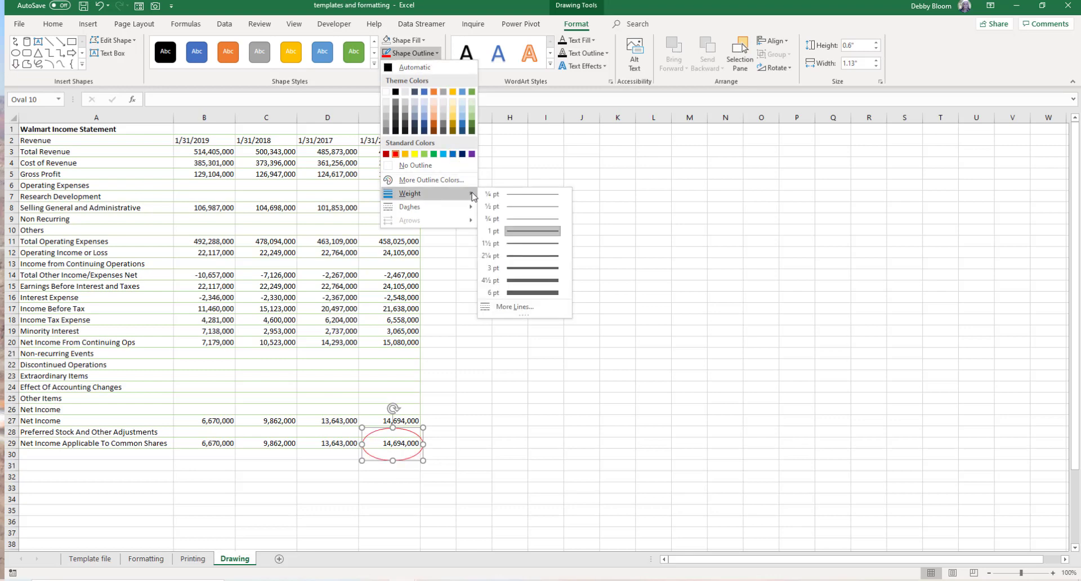
click(532, 268)
click(533, 307)
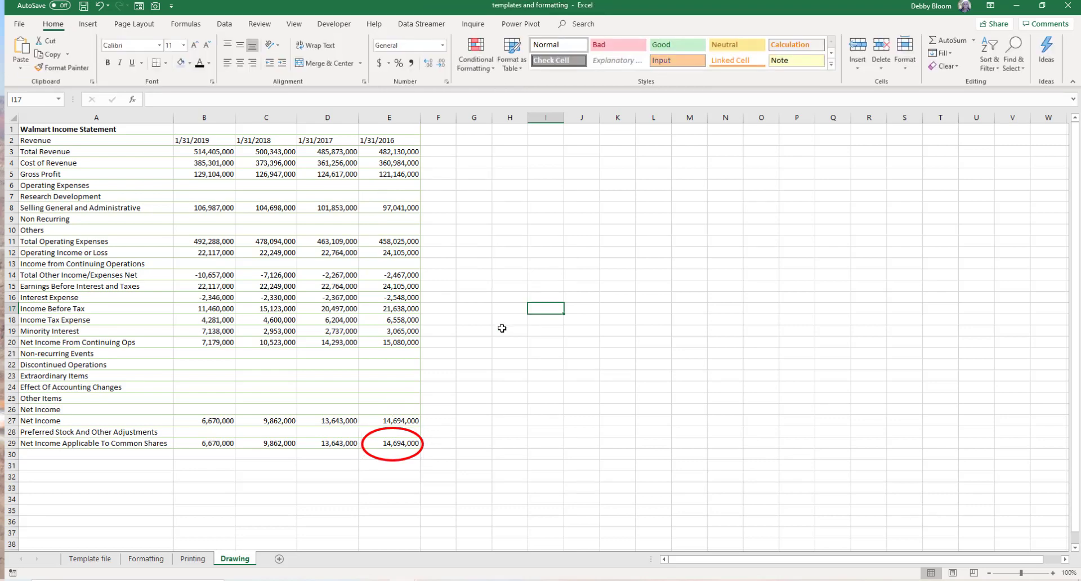
- Resize the oval to about 1.03" by 0.51", then delete it
click(379, 458)
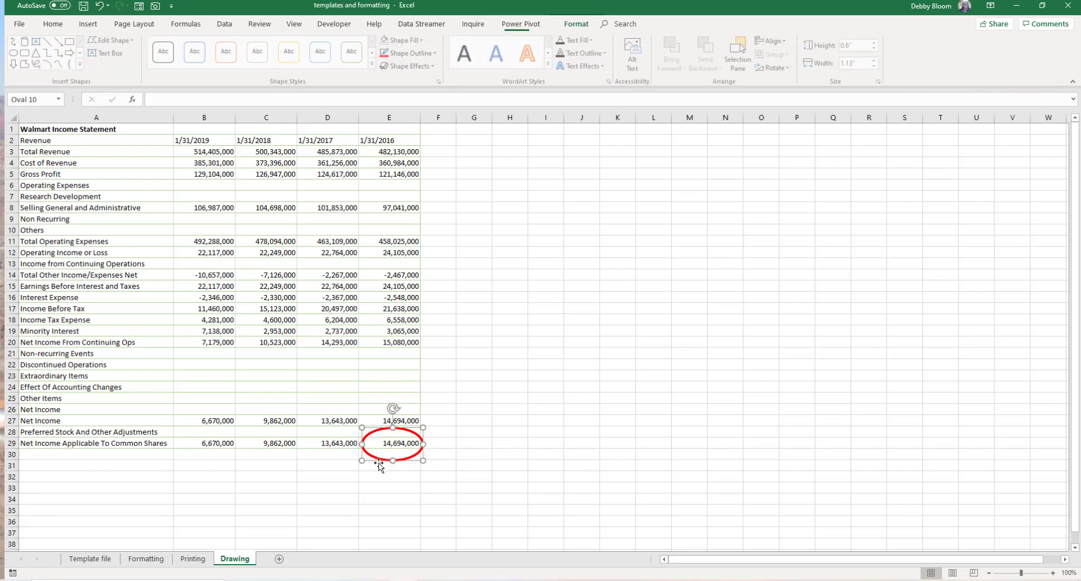
drag(361, 463, 414, 432)
click(413, 432)
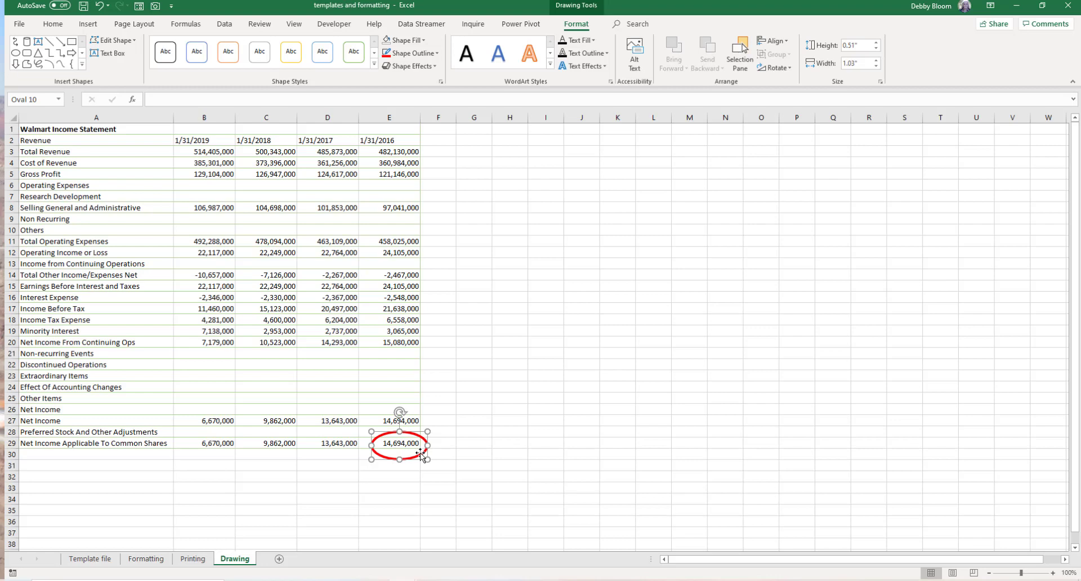
key(Delete)
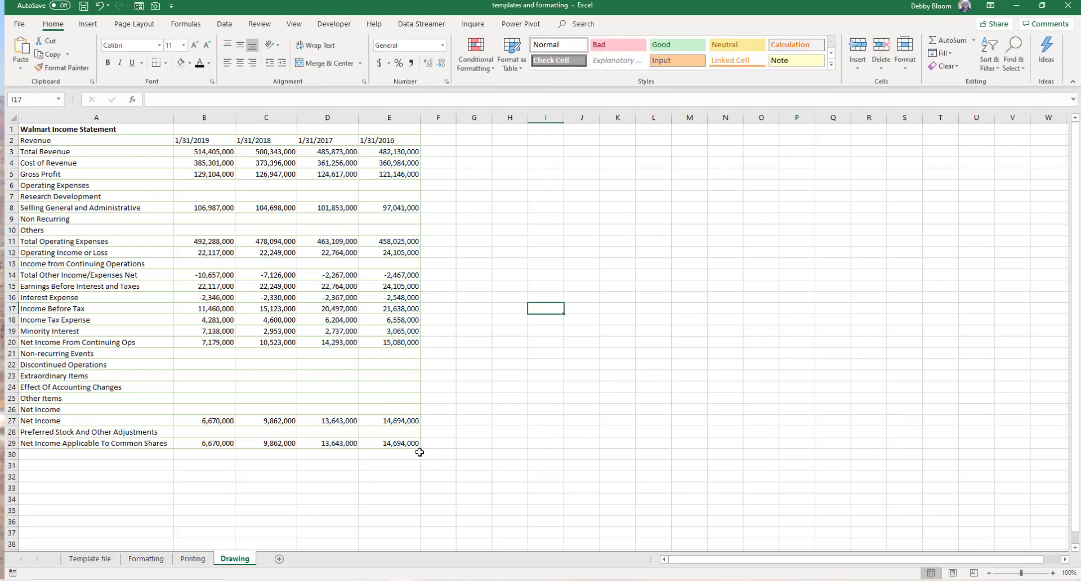
- Draw a smiley face shape about 3.95" wide by 3.41" tall across columns H to M
click(87, 25)
click(187, 70)
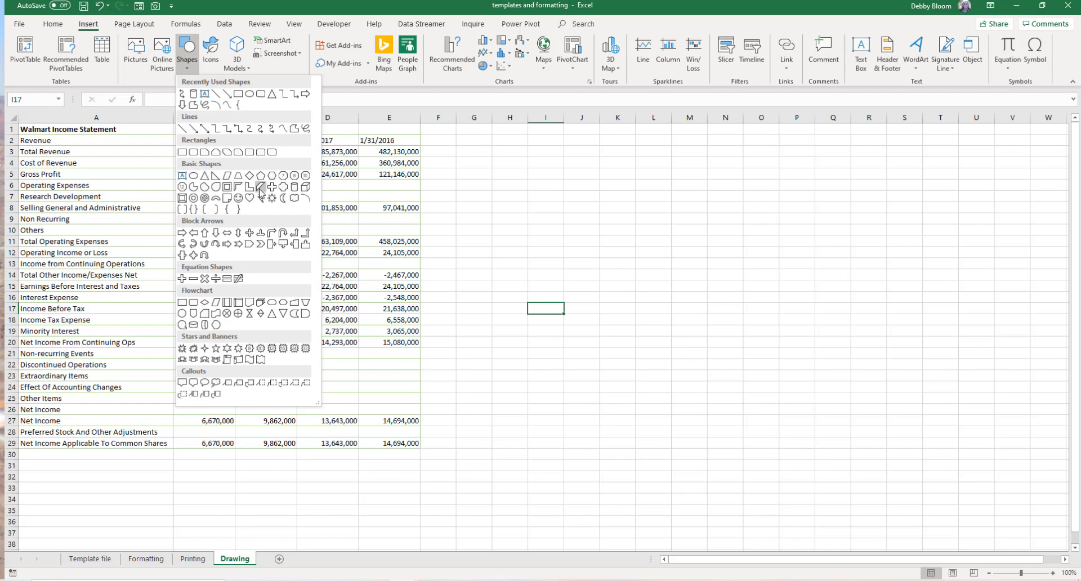
click(238, 199)
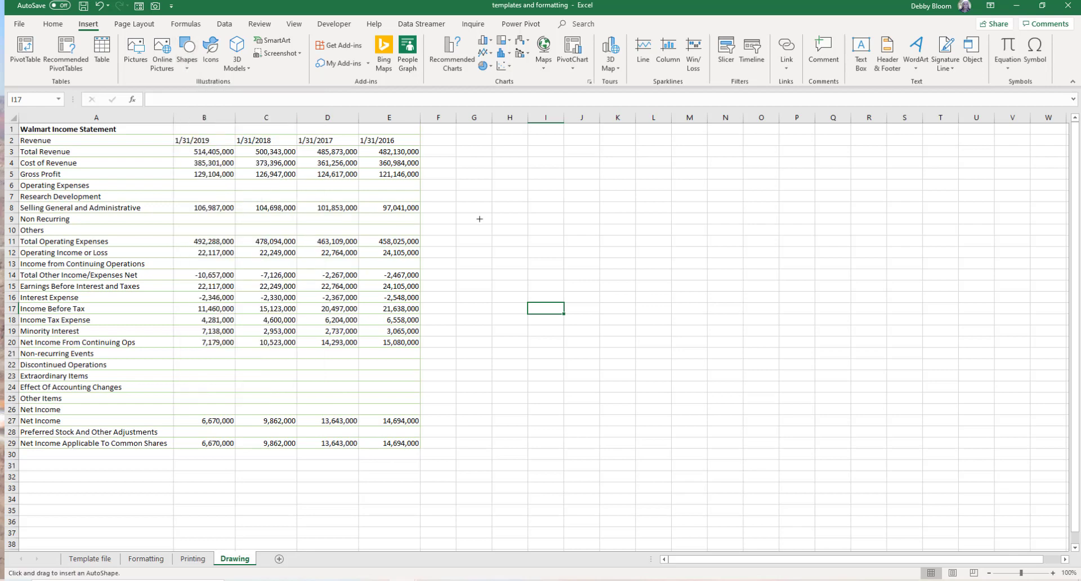
mouse_move(489, 189)
mouse_down()
mouse_move(639, 288)
mouse_move(701, 373)
mouse_up()
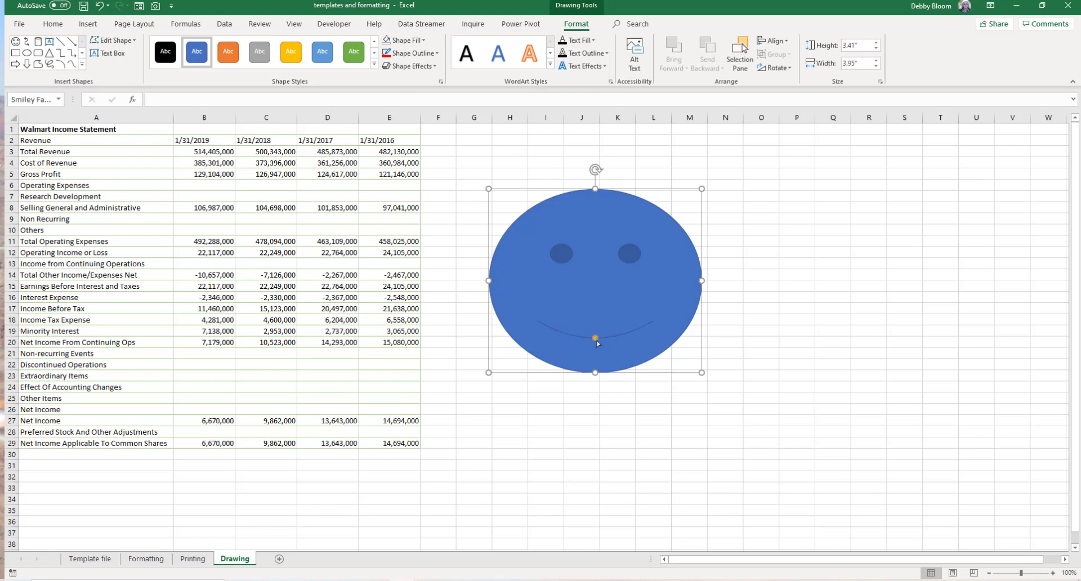
- Flatten the smiley face's mouth with its adjustment handle, then delete the smiley face
mouse_move(595, 339)
mouse_down()
mouse_move(596, 309)
mouse_move(596, 346)
mouse_up()
drag(595, 338, 594, 329)
click(750, 313)
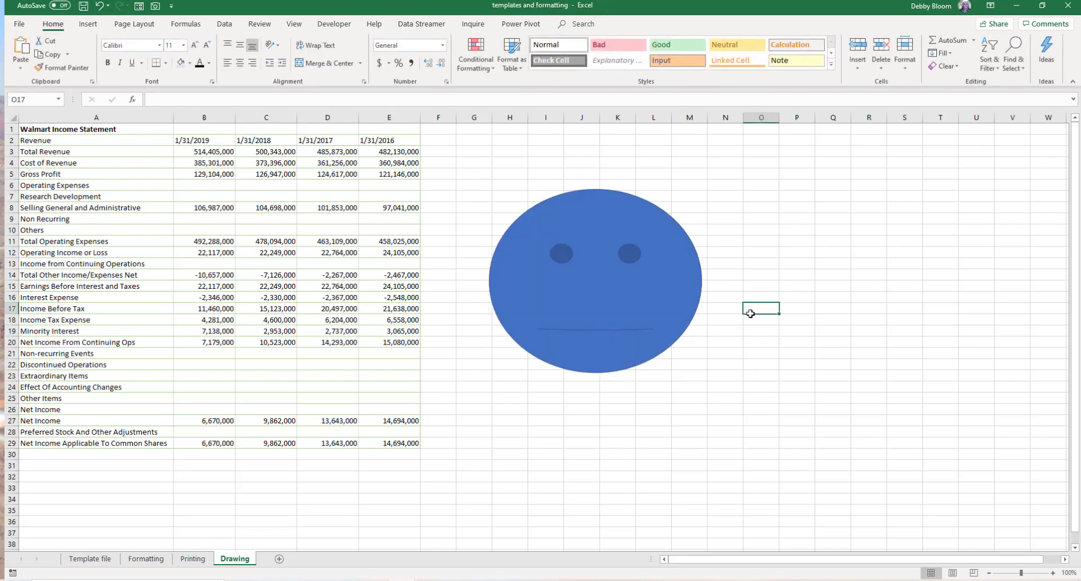
click(614, 335)
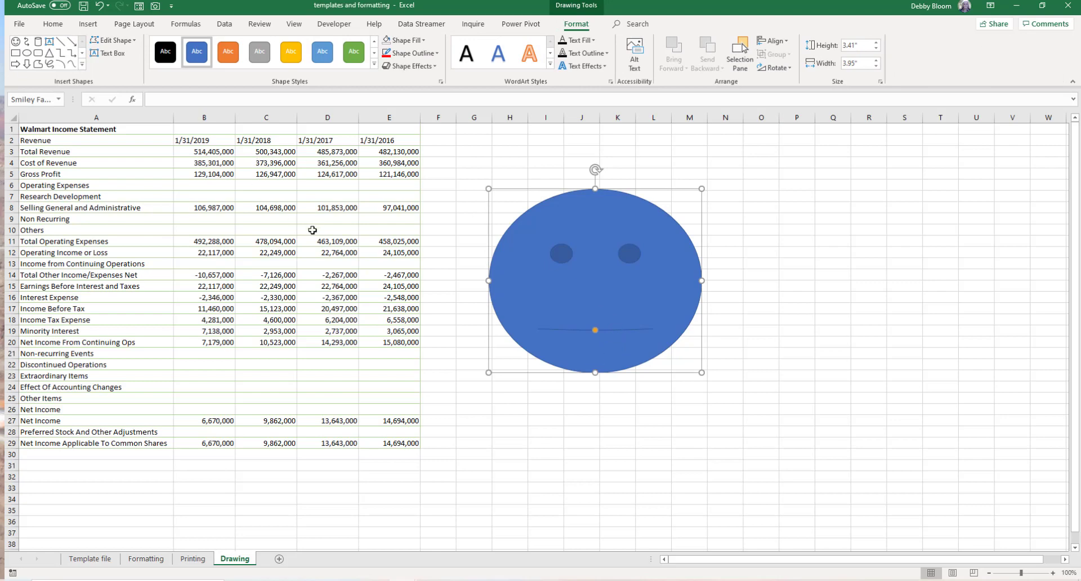
key(Delete)
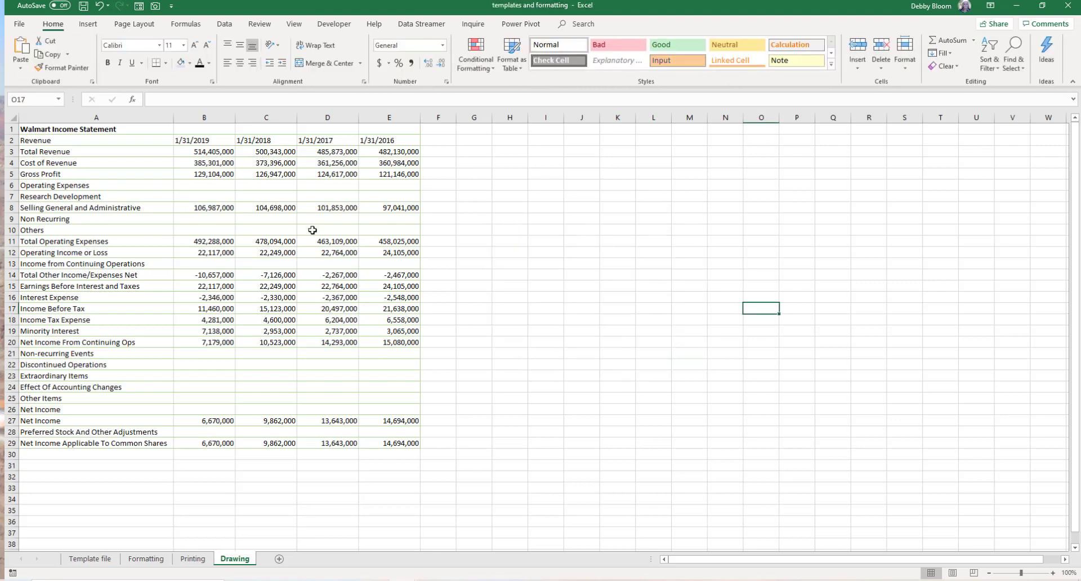
- Insert a rounded-rectangle speech bubble reading "Wow look at those numbers!" with its tail pointing at the 14,694,000 value
click(86, 25)
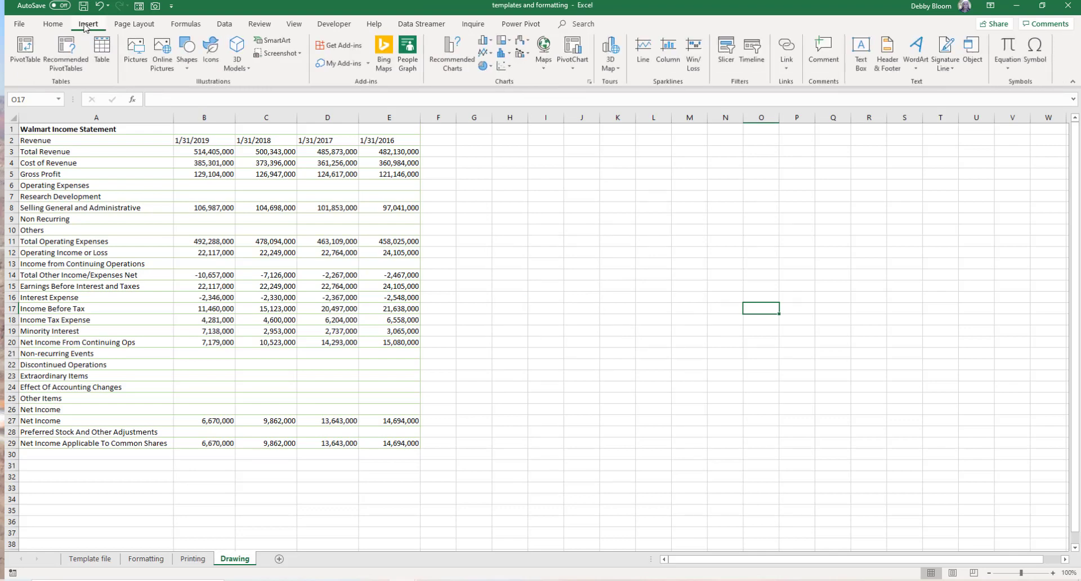
click(190, 59)
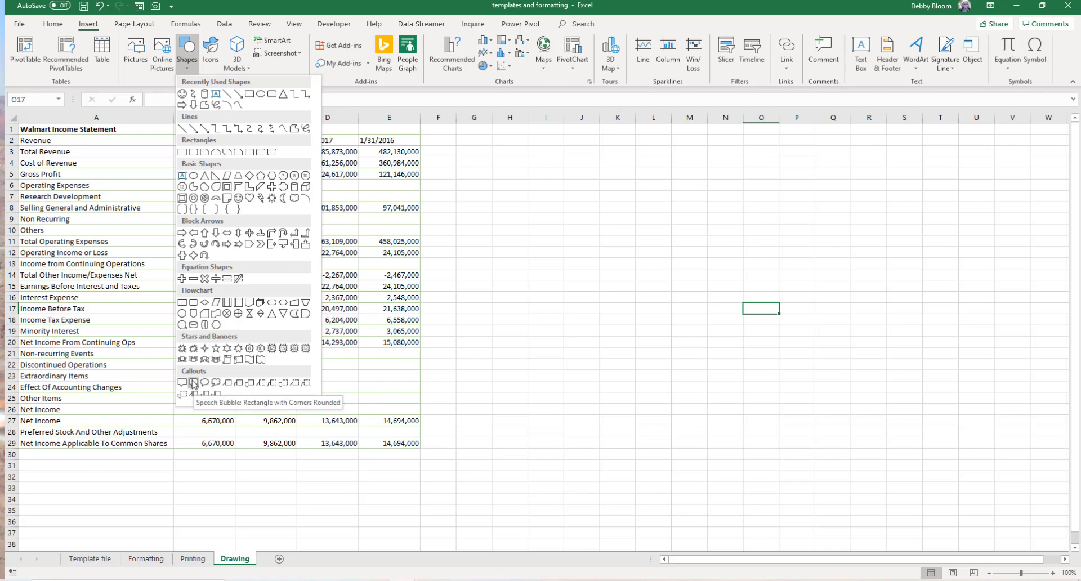
click(193, 384)
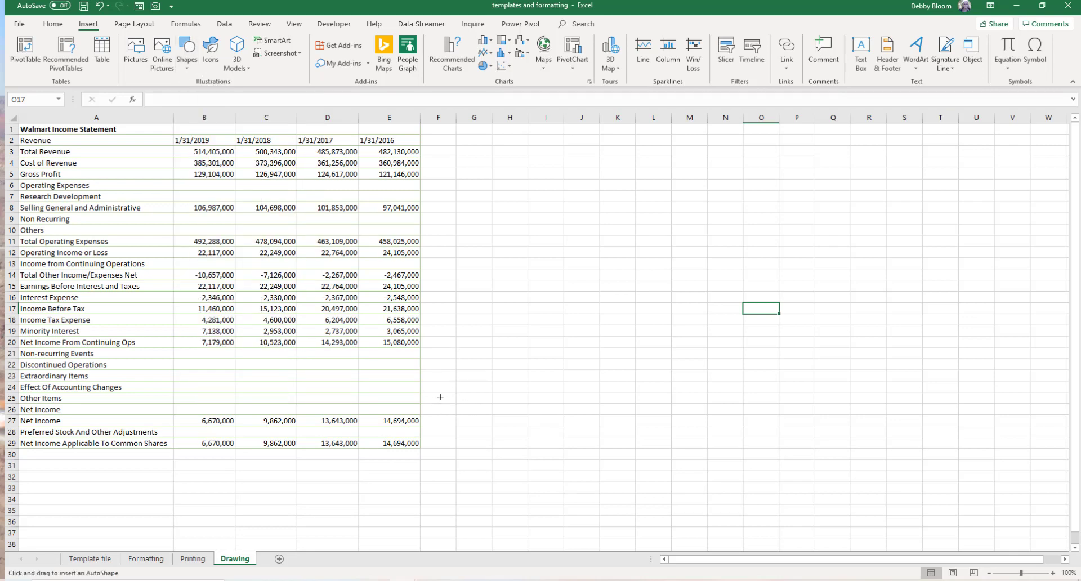
drag(441, 397, 604, 494)
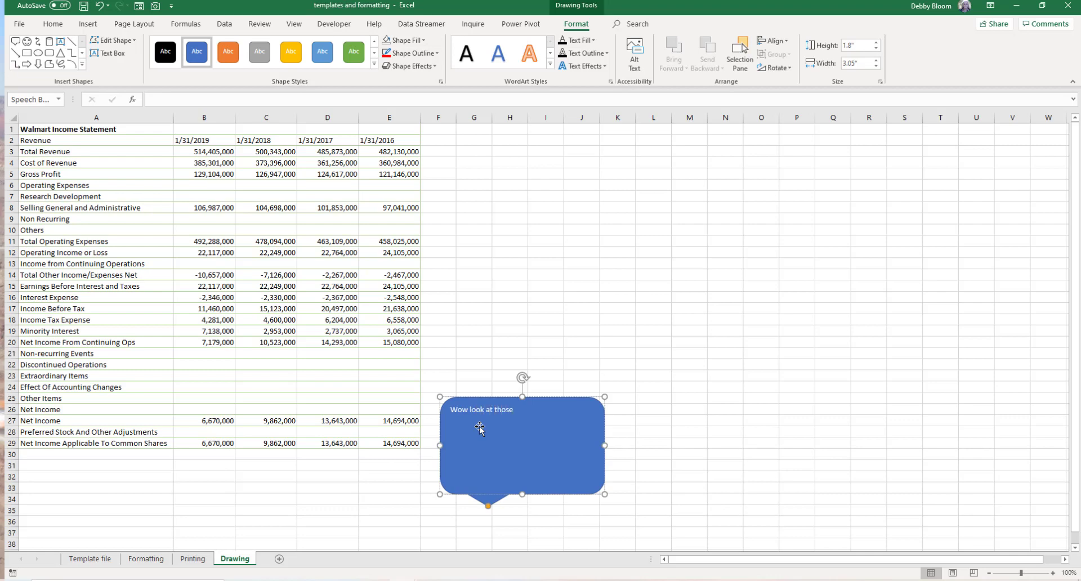
text(Wow look at those numbers!)
drag(485, 506, 387, 452)
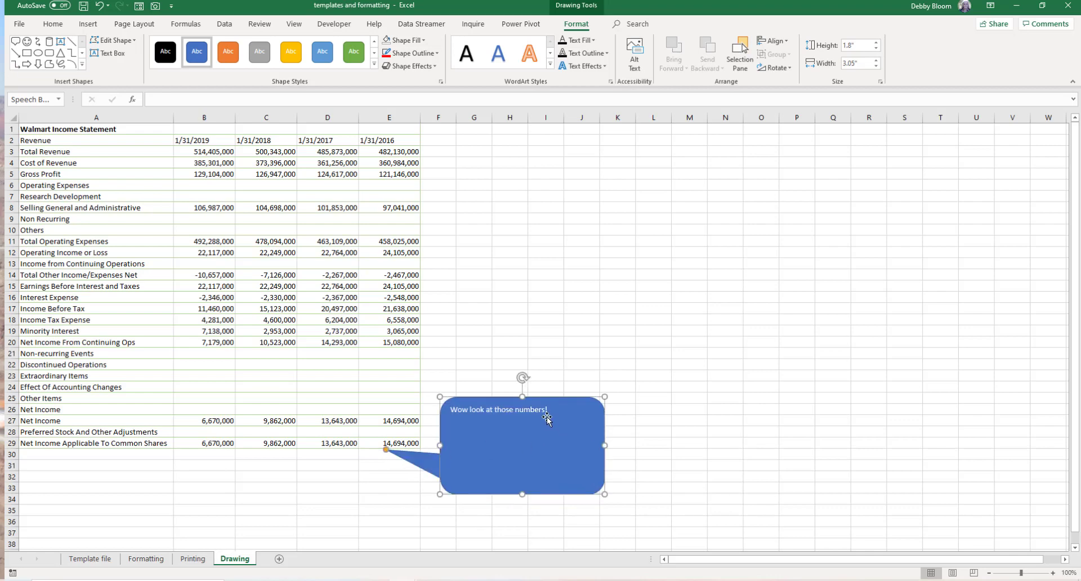
- Shrink the speech bubble to about 2.14" by 0.78", then delete it
drag(604, 496, 547, 451)
click(638, 432)
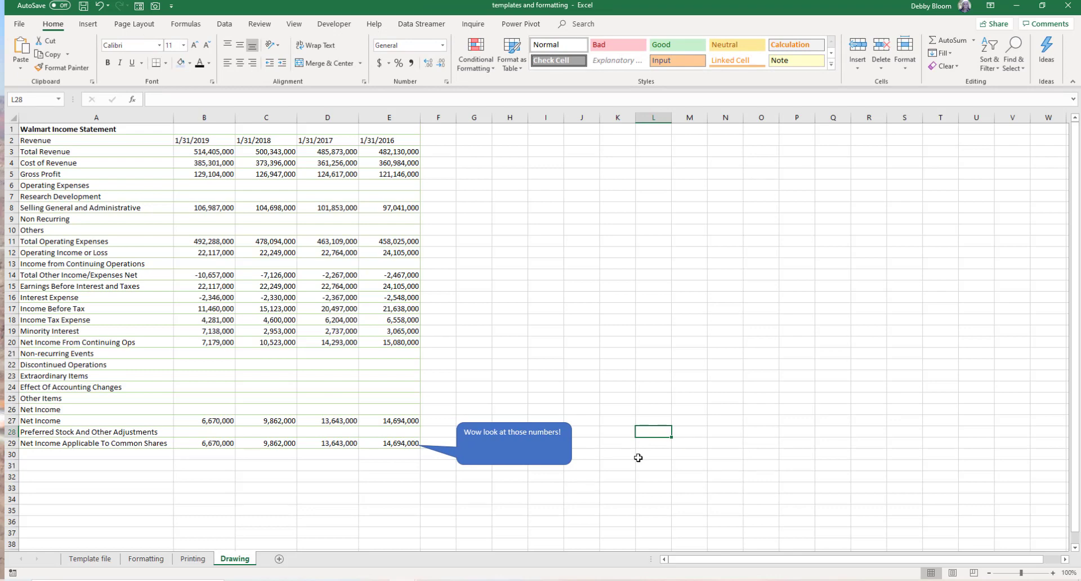
click(558, 461)
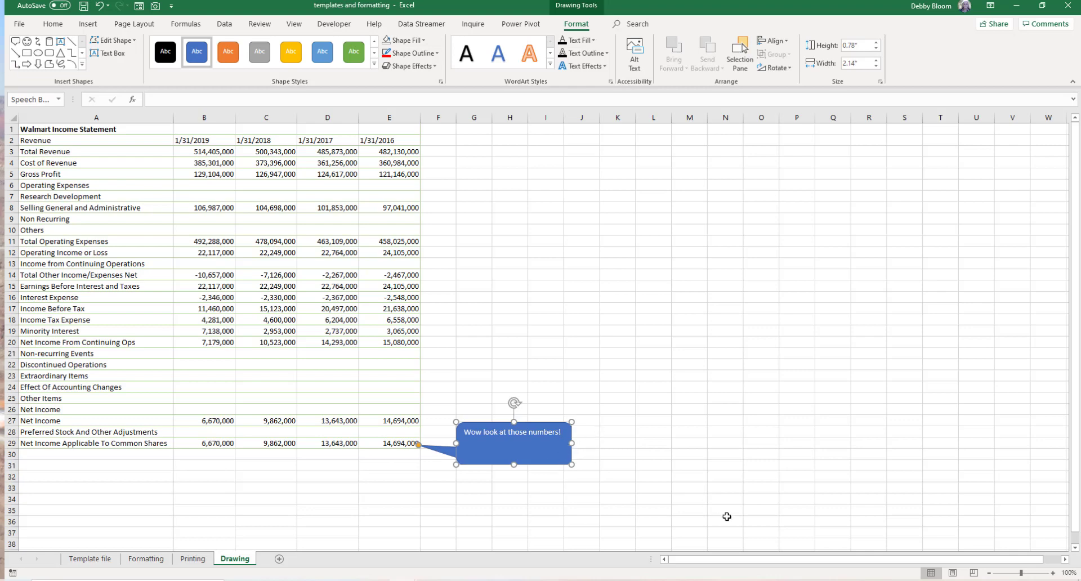
key(Delete)
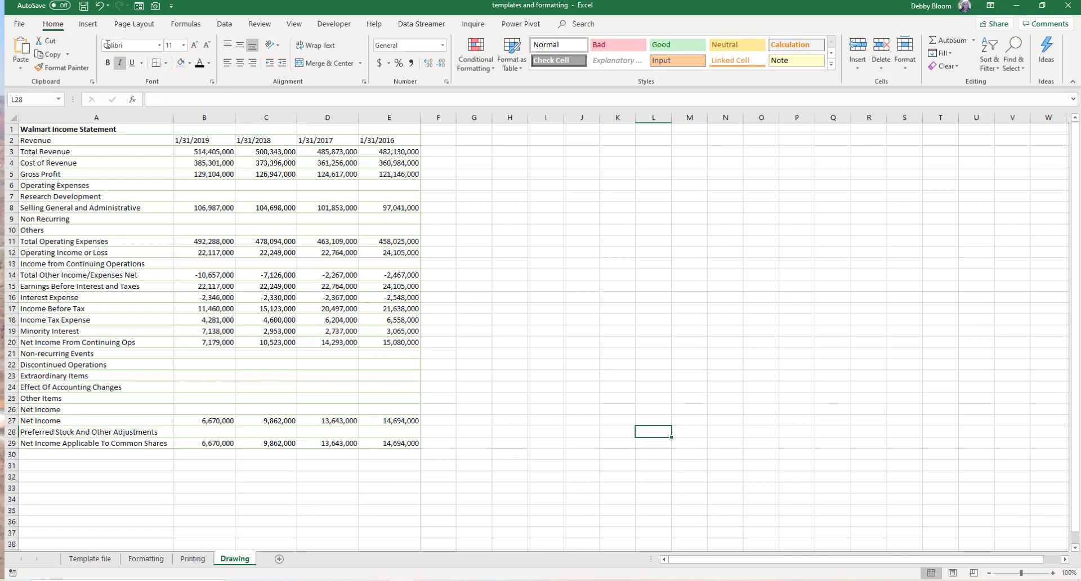
- Draw a circle about 1.91" across in columns J to L and set it to no fill
click(88, 25)
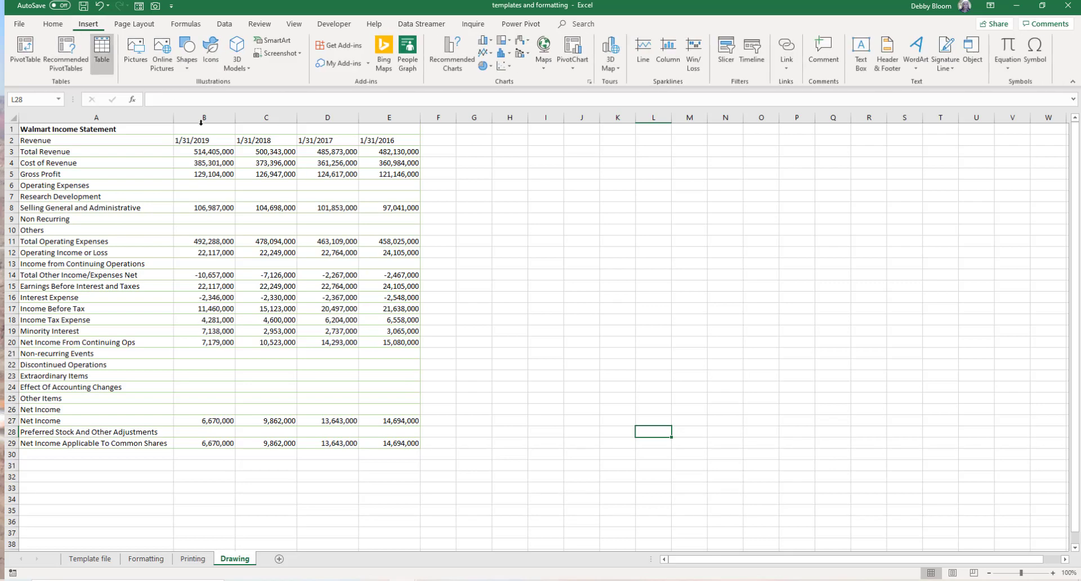
click(187, 65)
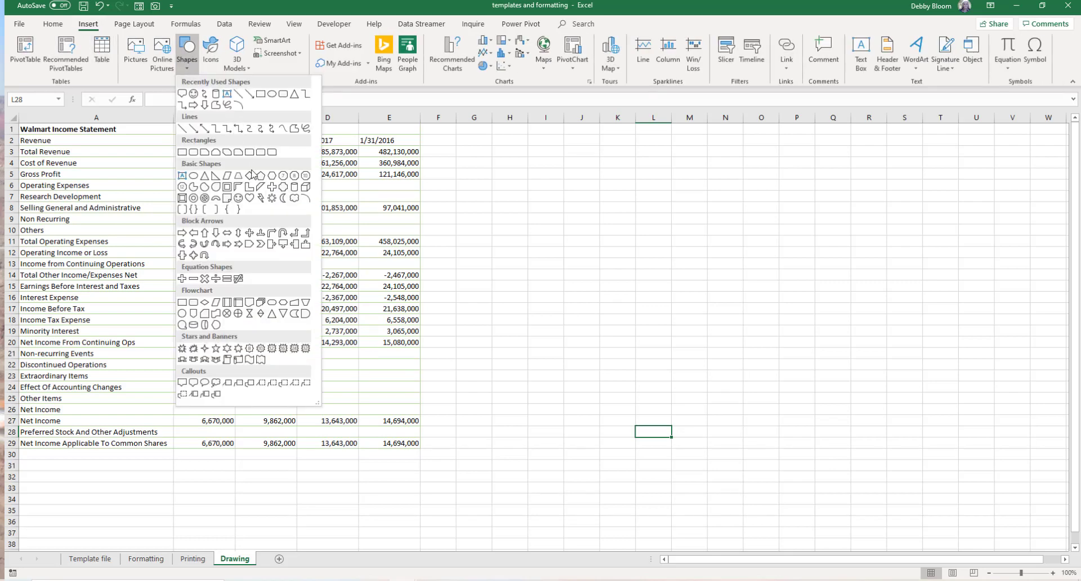
click(193, 177)
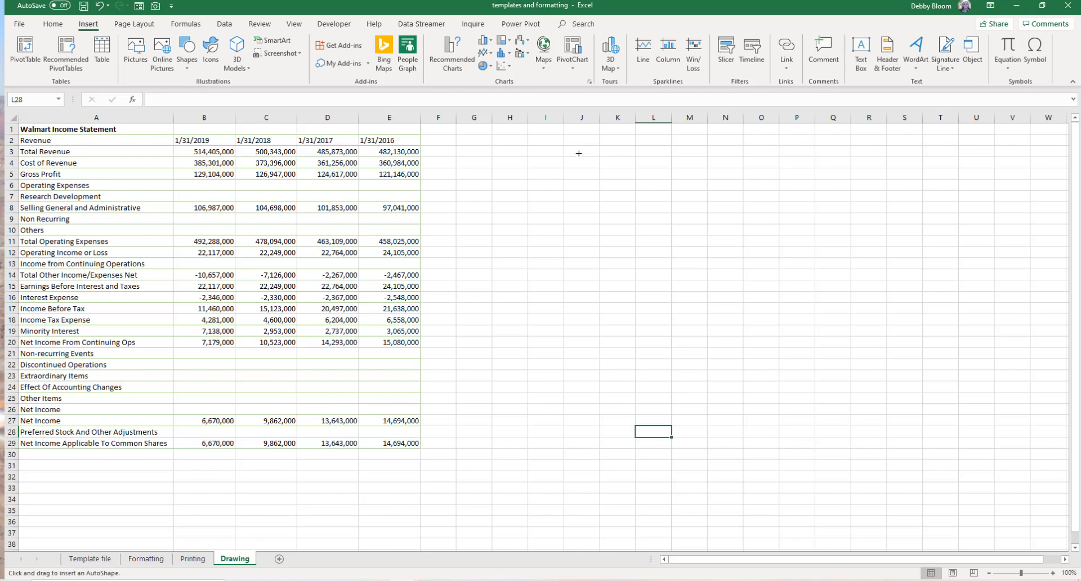
mouse_move(572, 150)
mouse_down()
mouse_move(616, 188)
mouse_move(683, 216)
mouse_move(674, 215)
mouse_up()
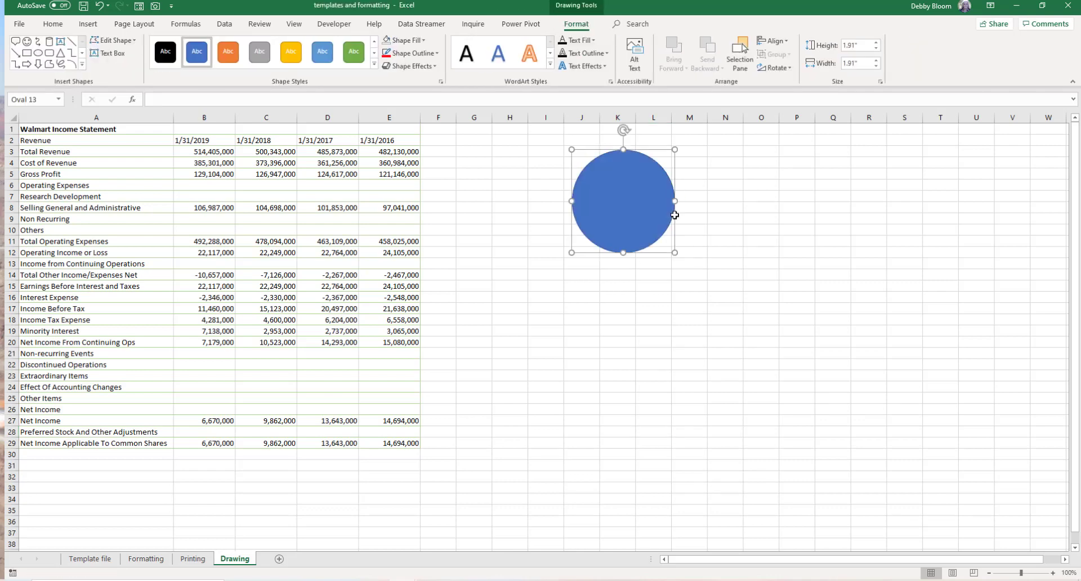
click(416, 40)
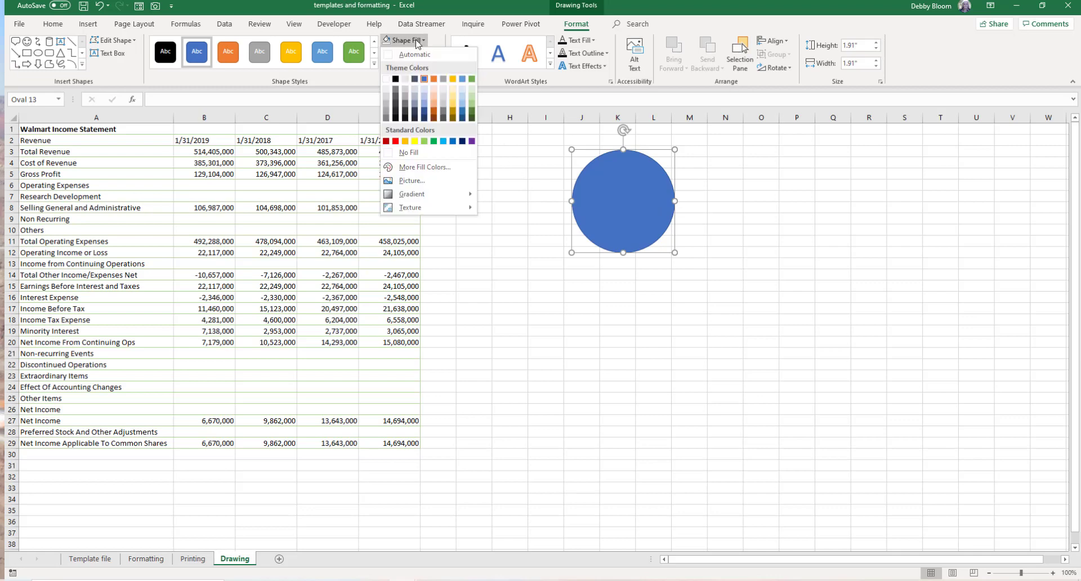
click(418, 152)
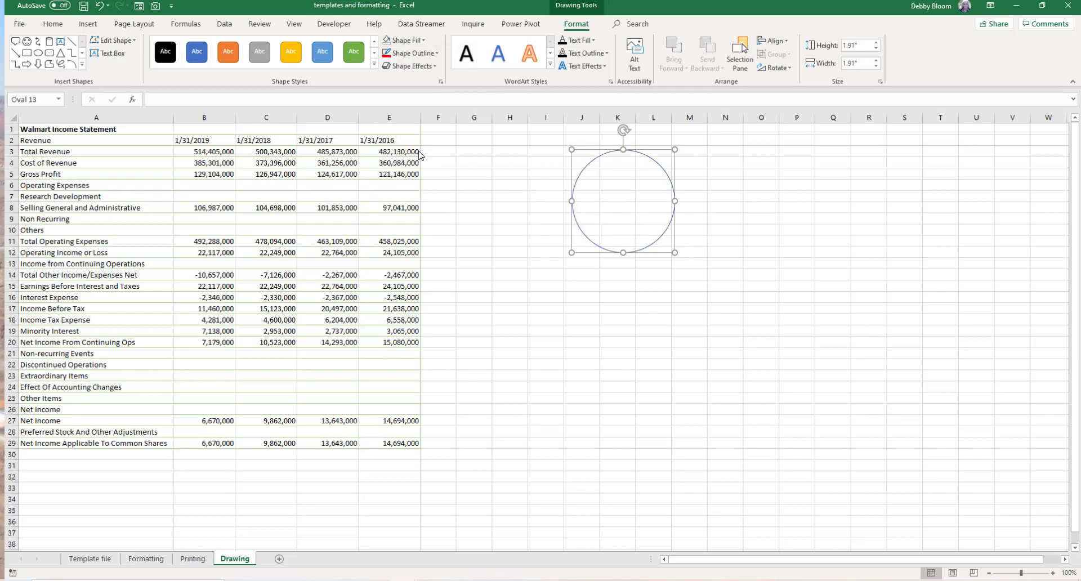
- Draw a vertical line about 2.13" long down from the bottom of the circle as the figure's body
click(756, 210)
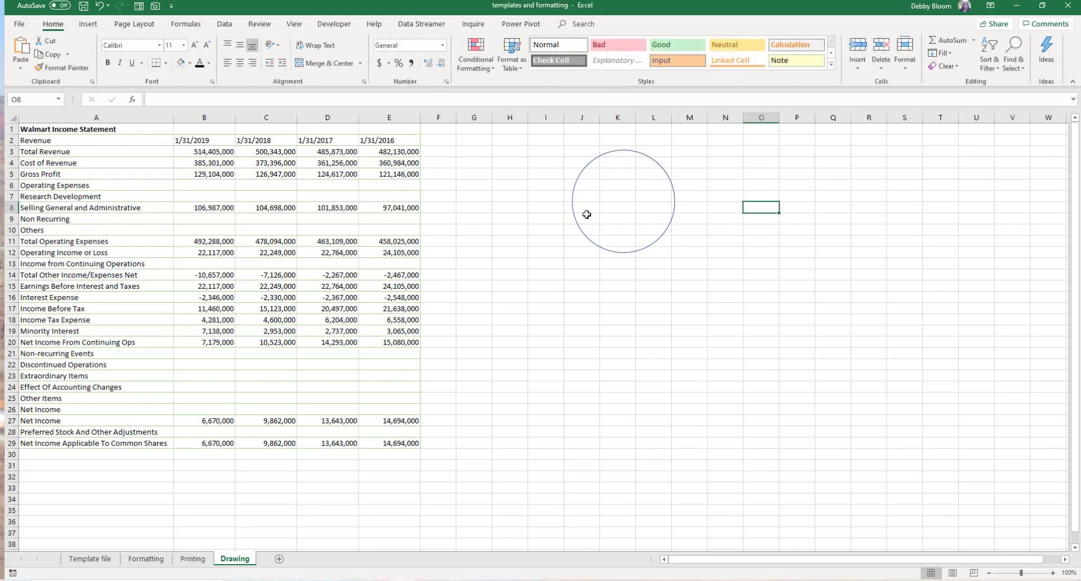
click(84, 26)
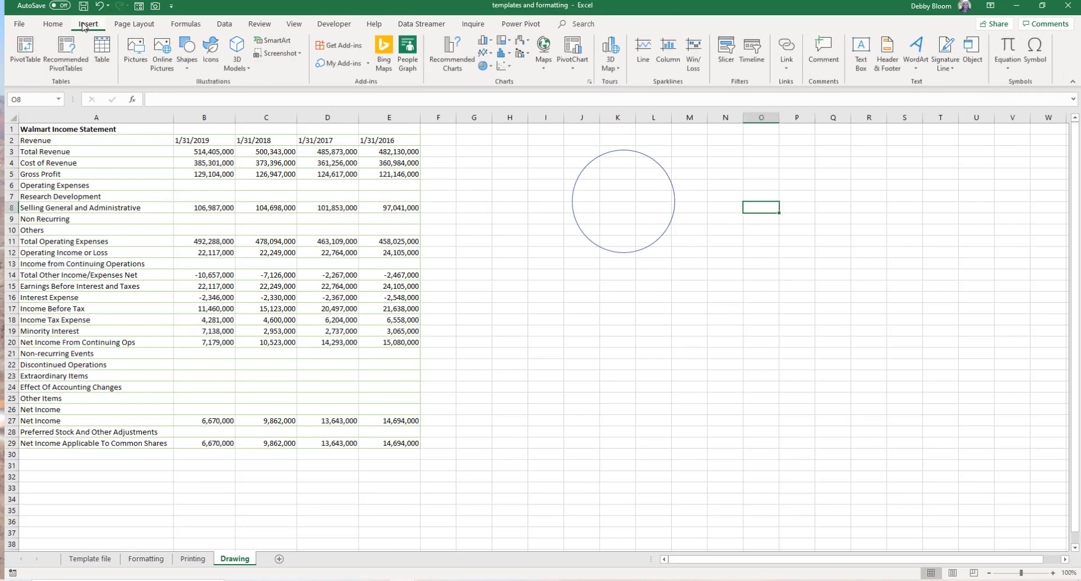
click(186, 68)
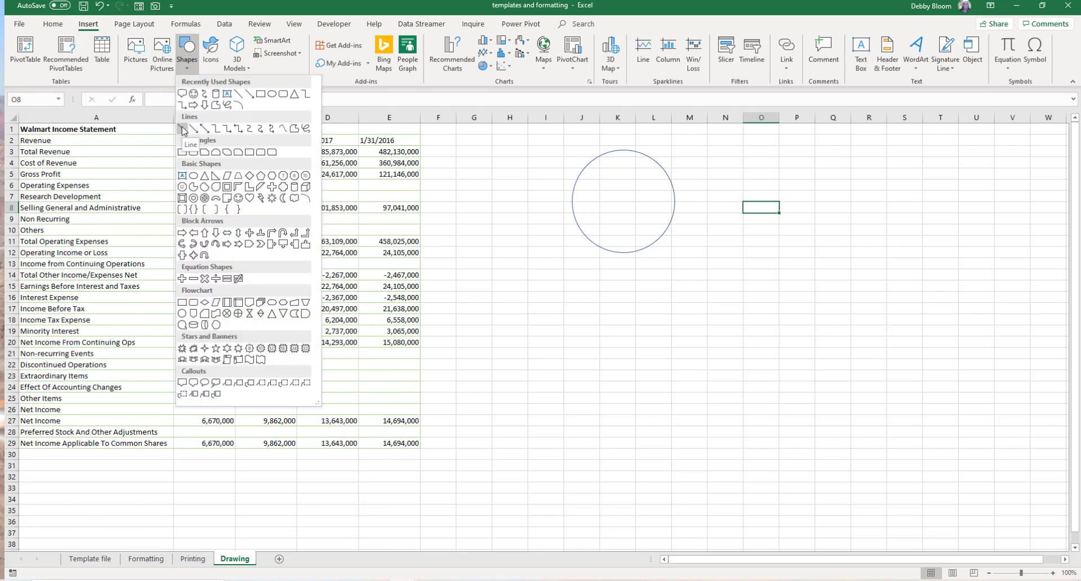
click(183, 130)
drag(624, 262, 621, 255)
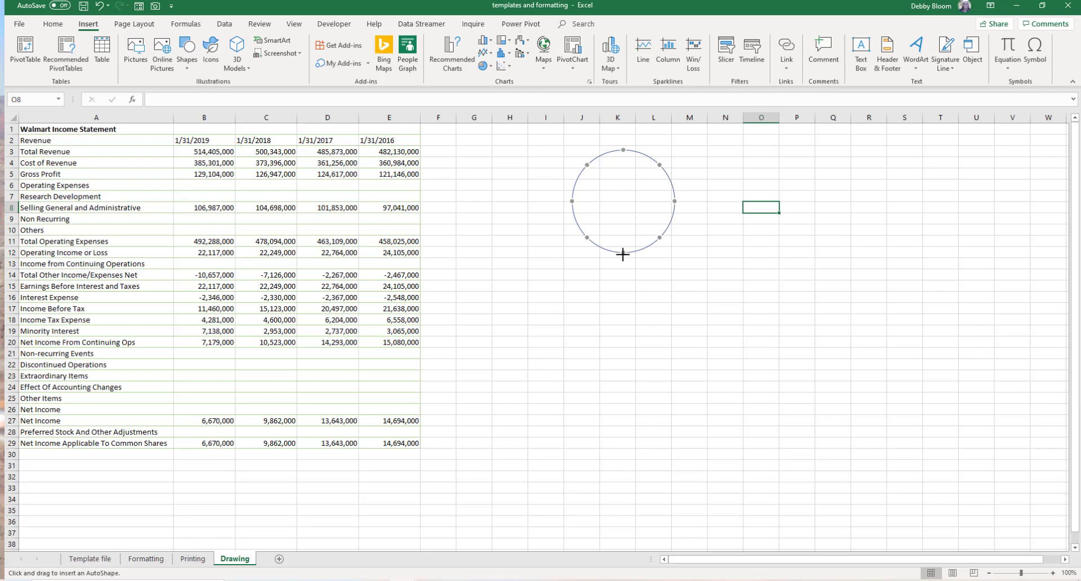
drag(623, 253, 622, 366)
drag(623, 366, 623, 367)
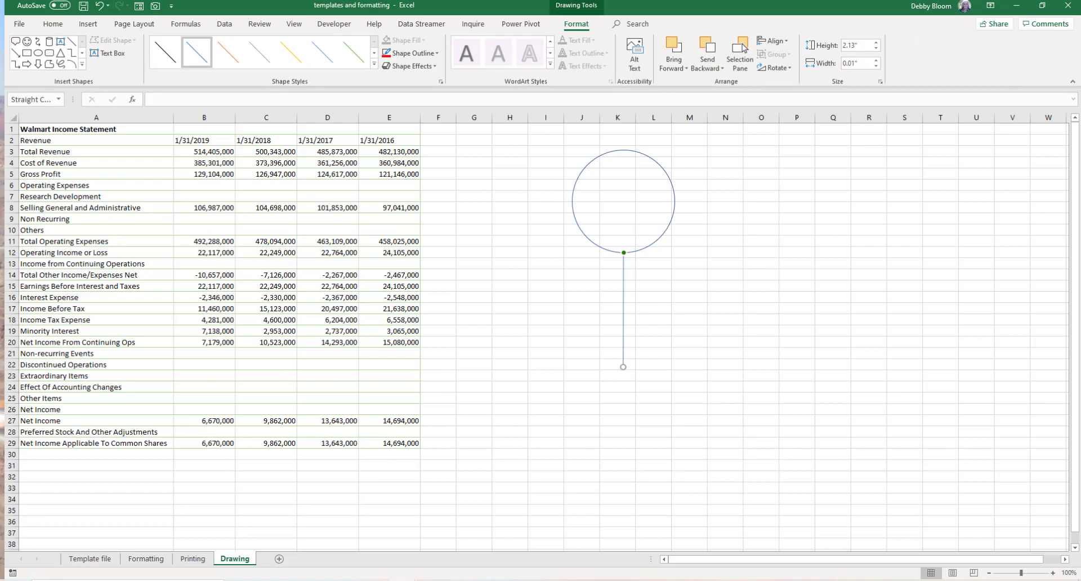
click(737, 580)
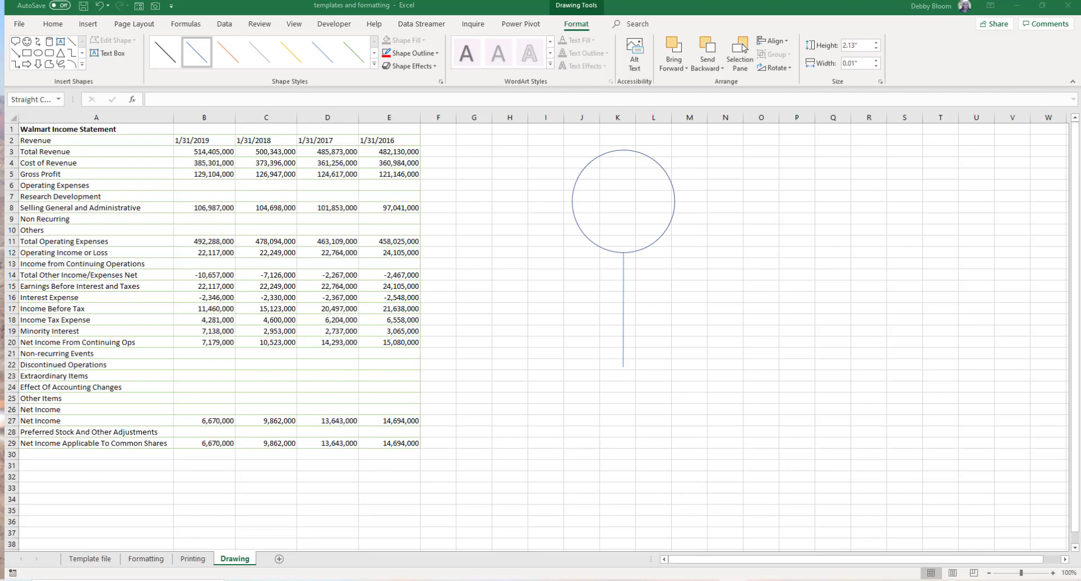
- Draw a diagonal line about 1.32" wide rising from the body to the right as an arm
click(88, 26)
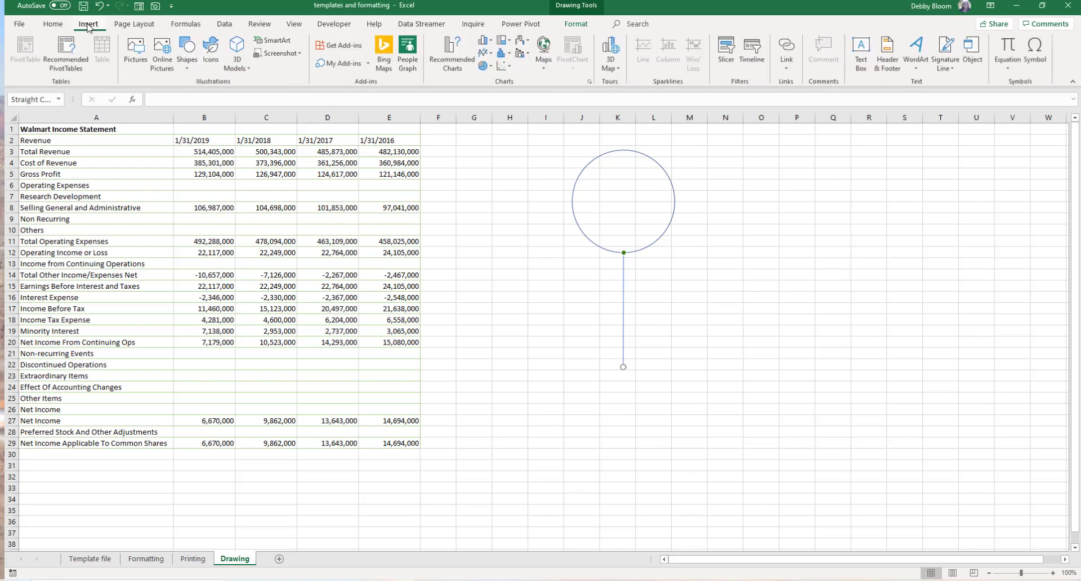
click(186, 54)
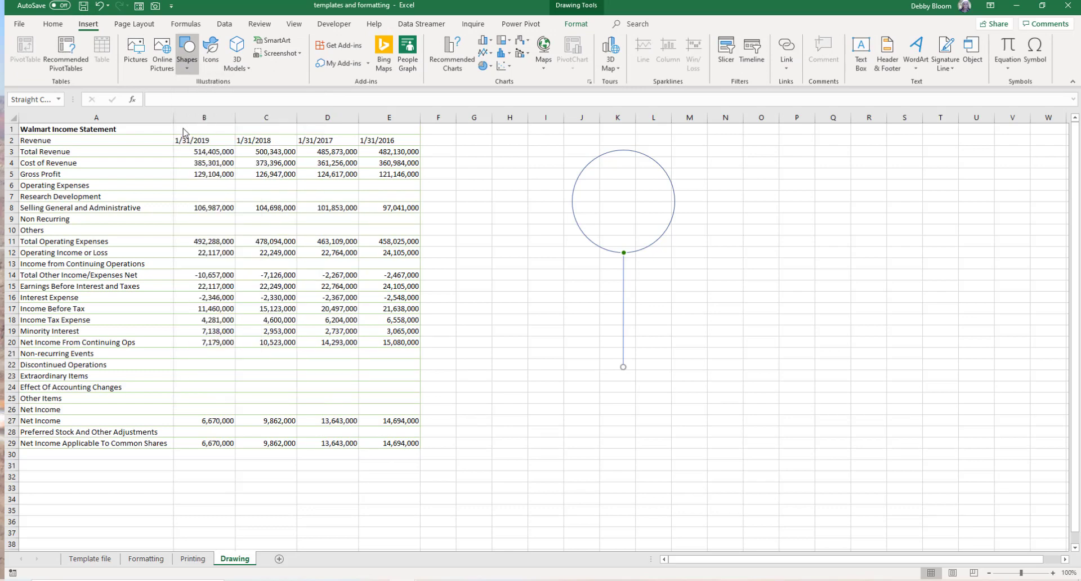
click(182, 128)
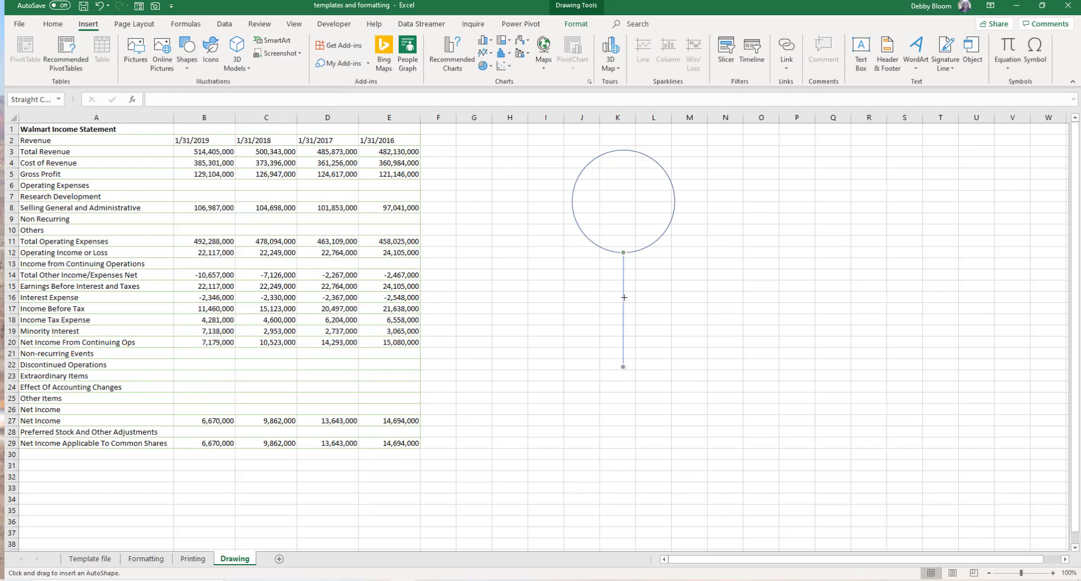
drag(624, 296, 696, 253)
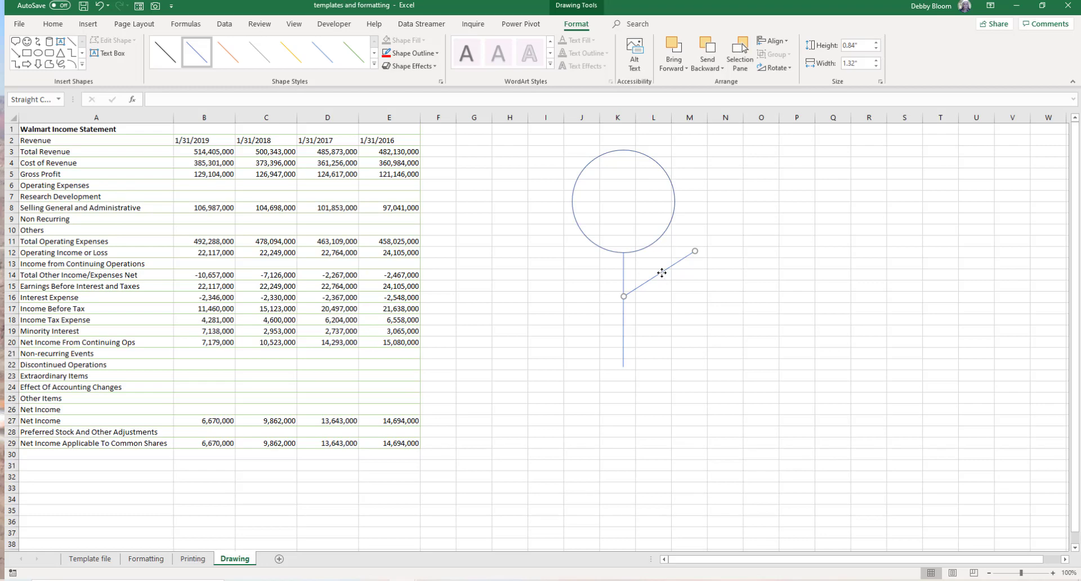
- Copy the arm line, paste it, and move the copy to the left side of the body as the other arm
click(50, 27)
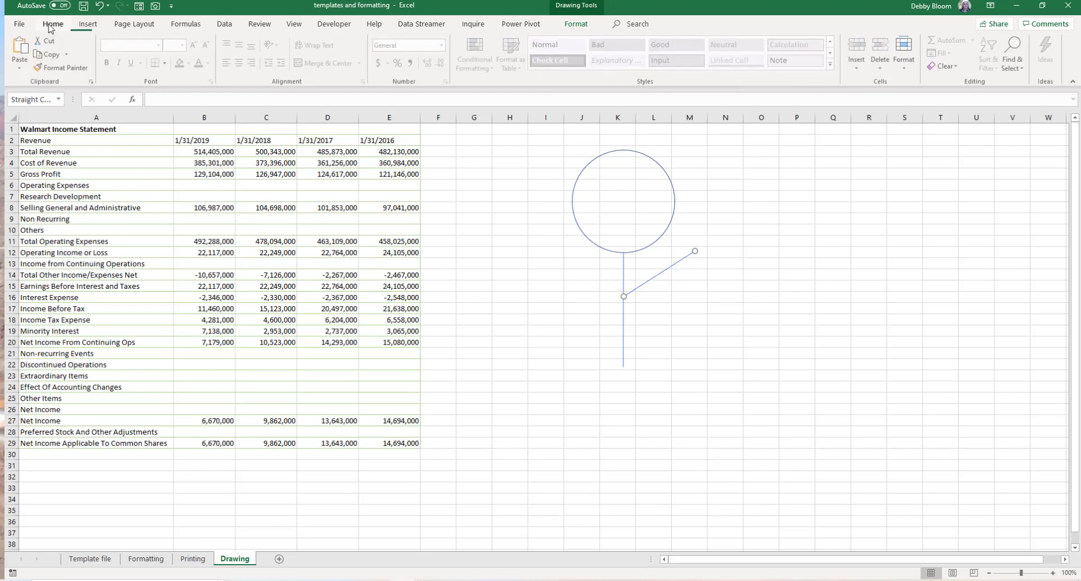
click(49, 55)
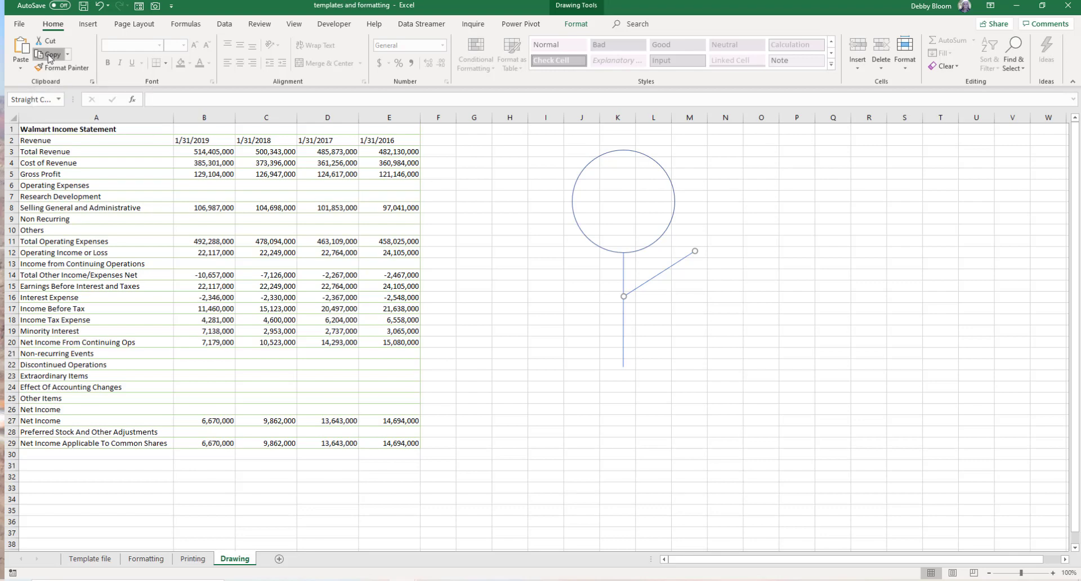
click(689, 312)
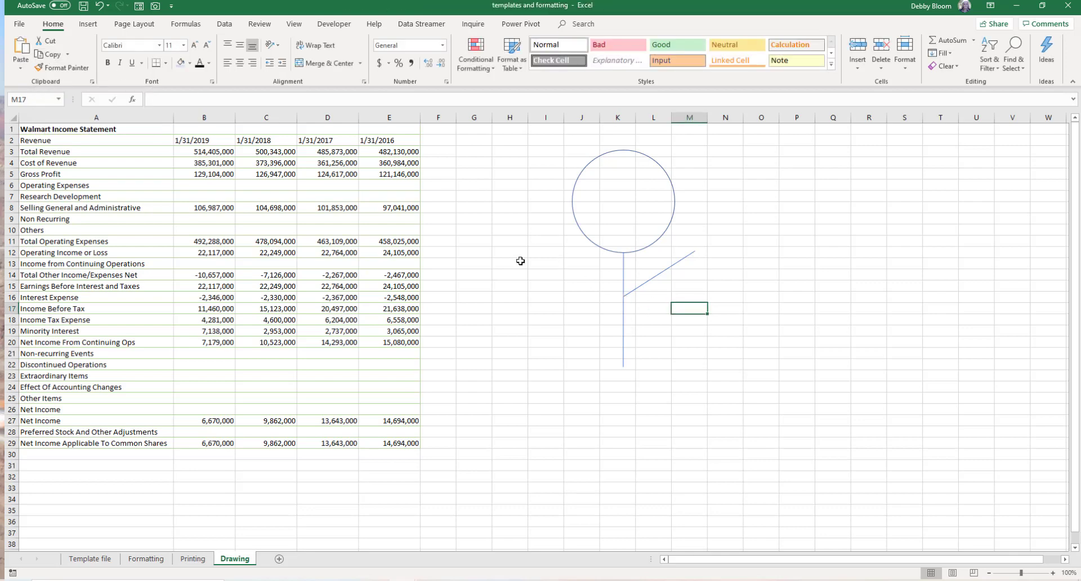
click(23, 50)
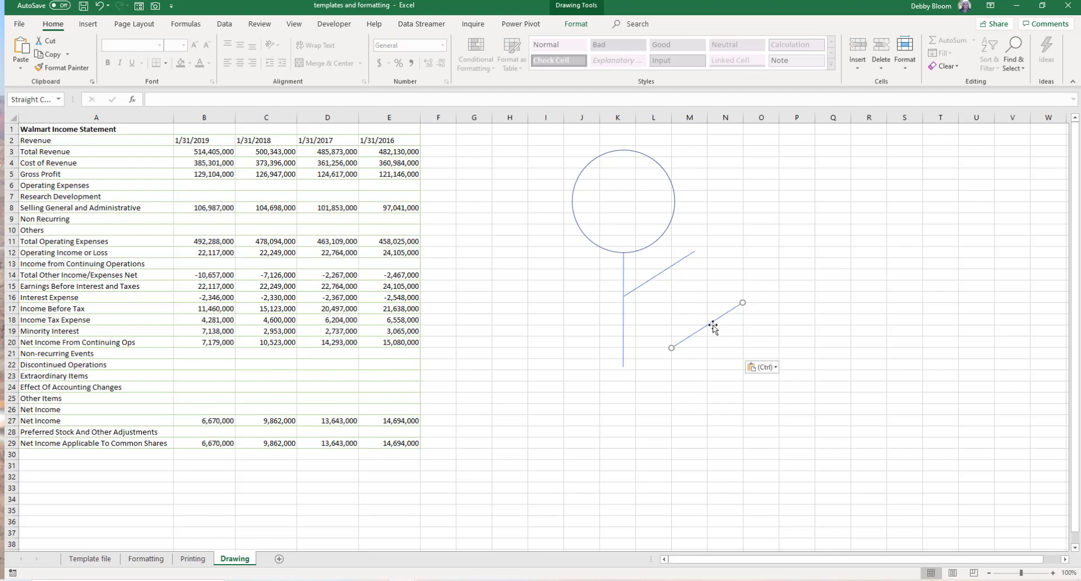
drag(712, 327, 548, 256)
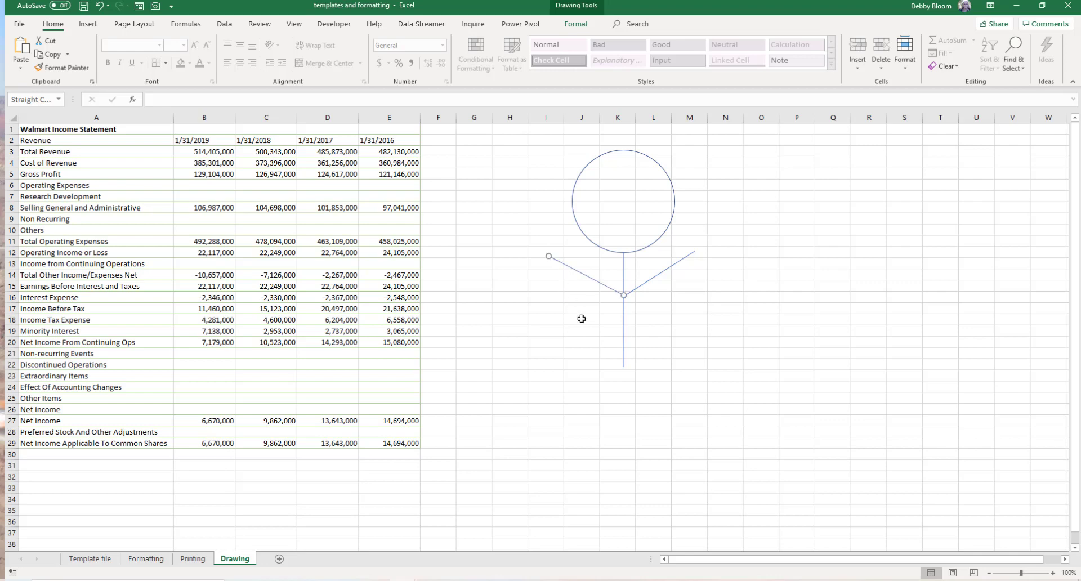
click(681, 337)
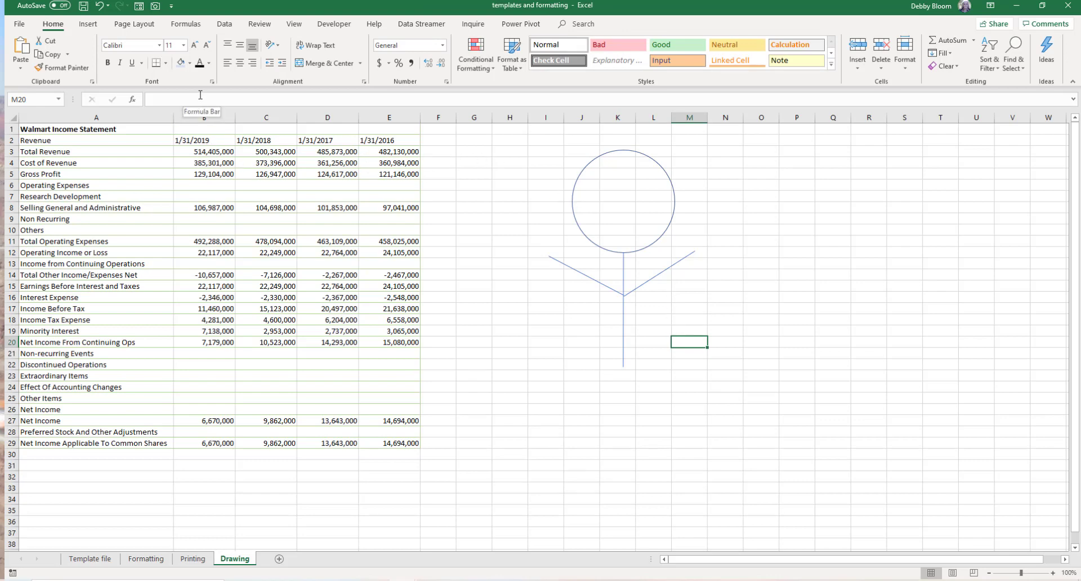
- Draw a line about 1.07" wide from the body's bottom down to the left as a leg
click(90, 24)
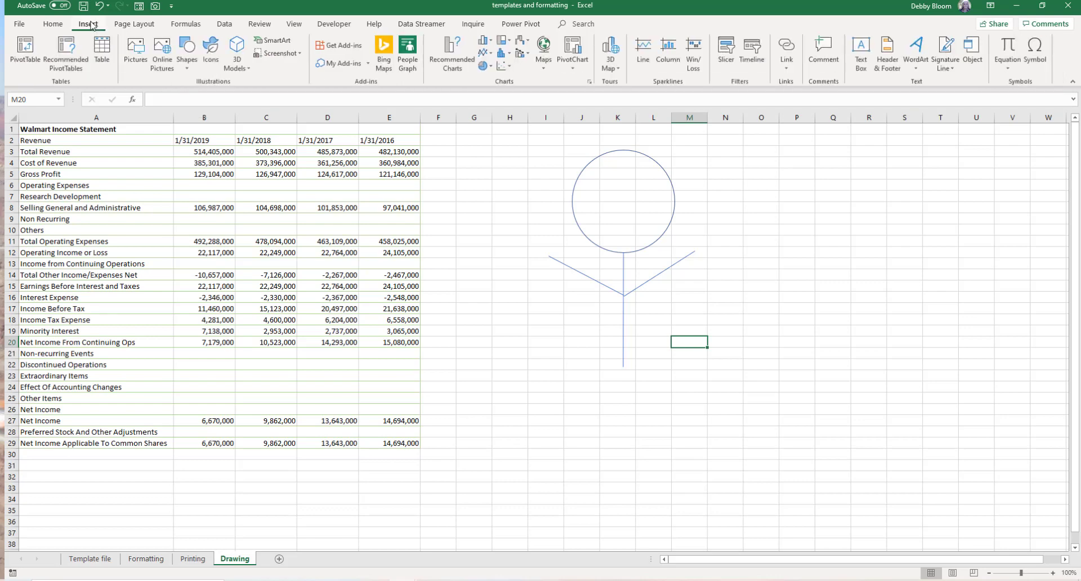
click(188, 67)
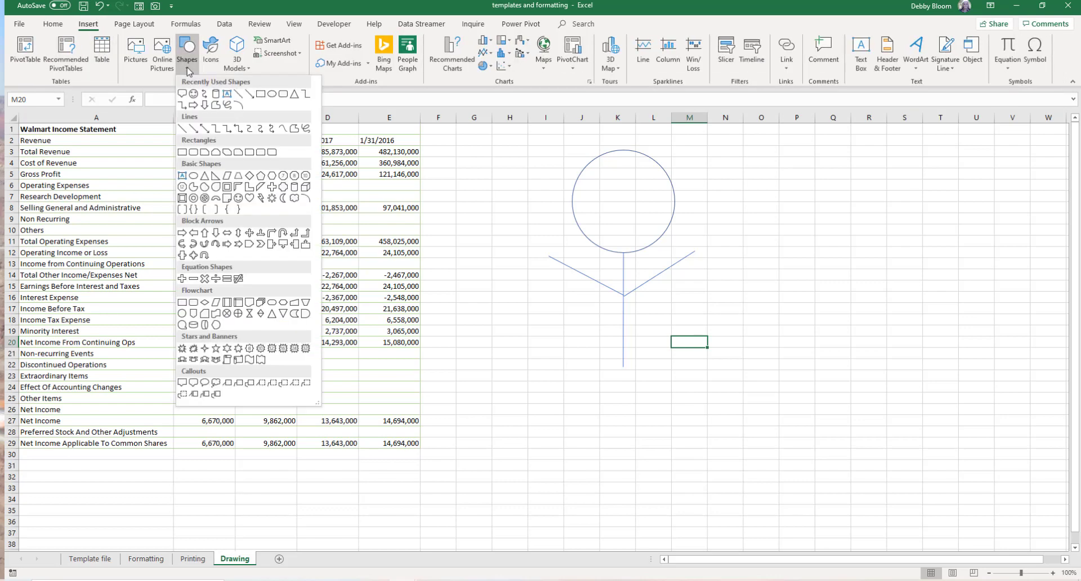
click(182, 128)
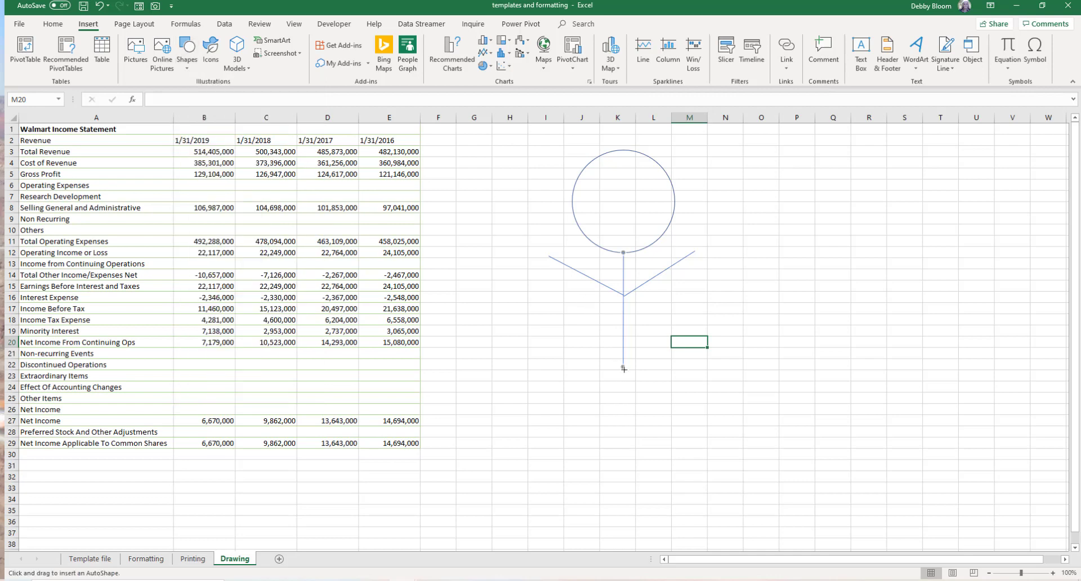
drag(623, 368, 565, 408)
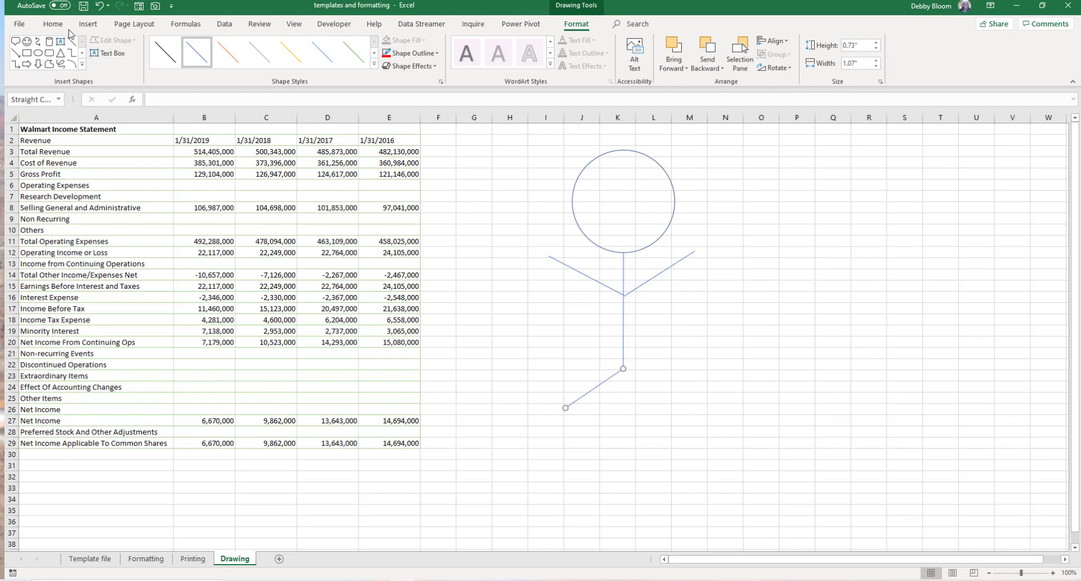
- Draw a matching line from the body's bottom down to the right as the second leg
click(89, 24)
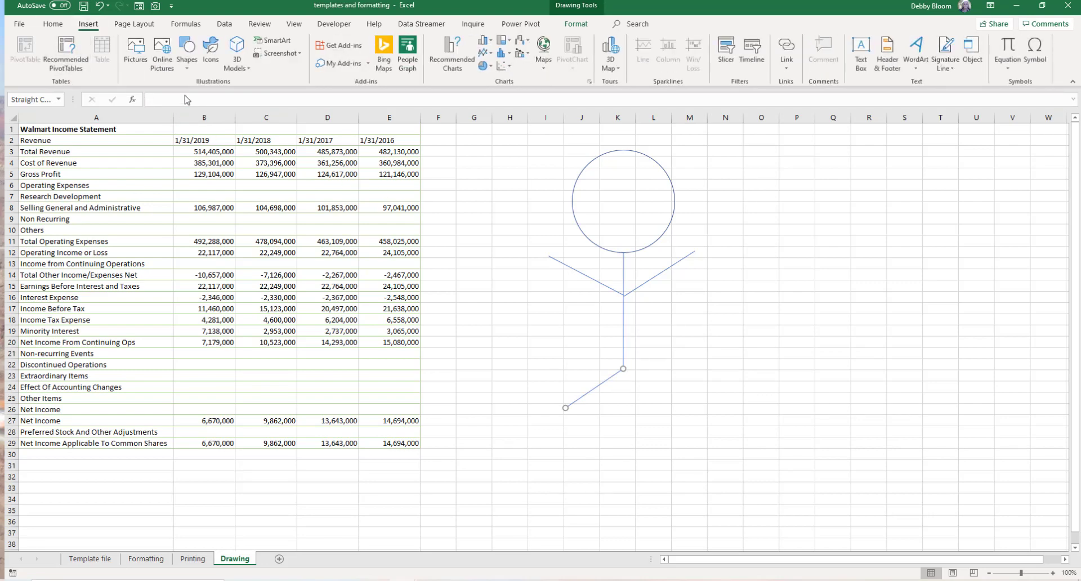
click(187, 61)
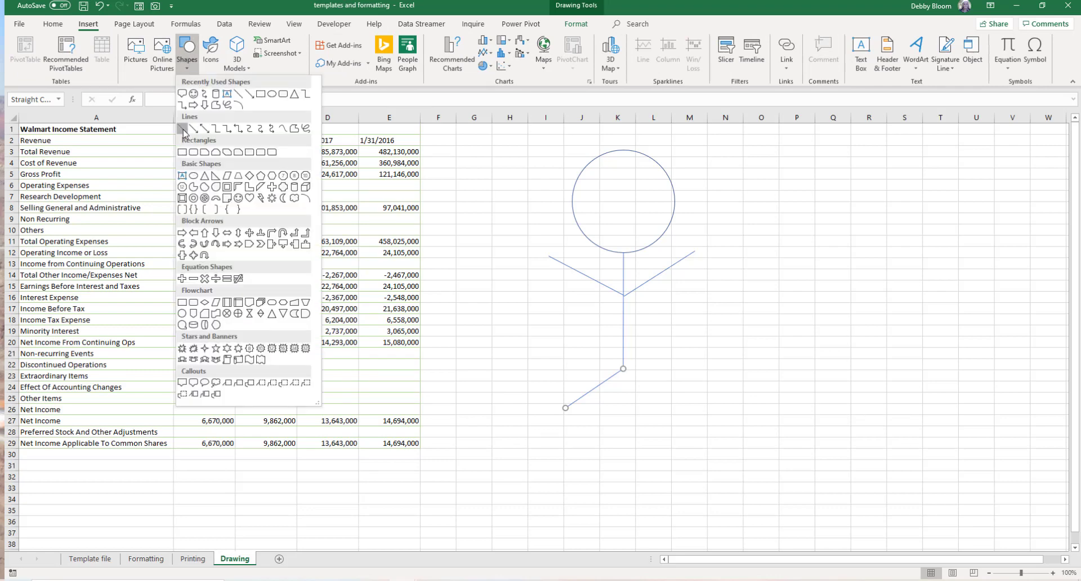
click(184, 130)
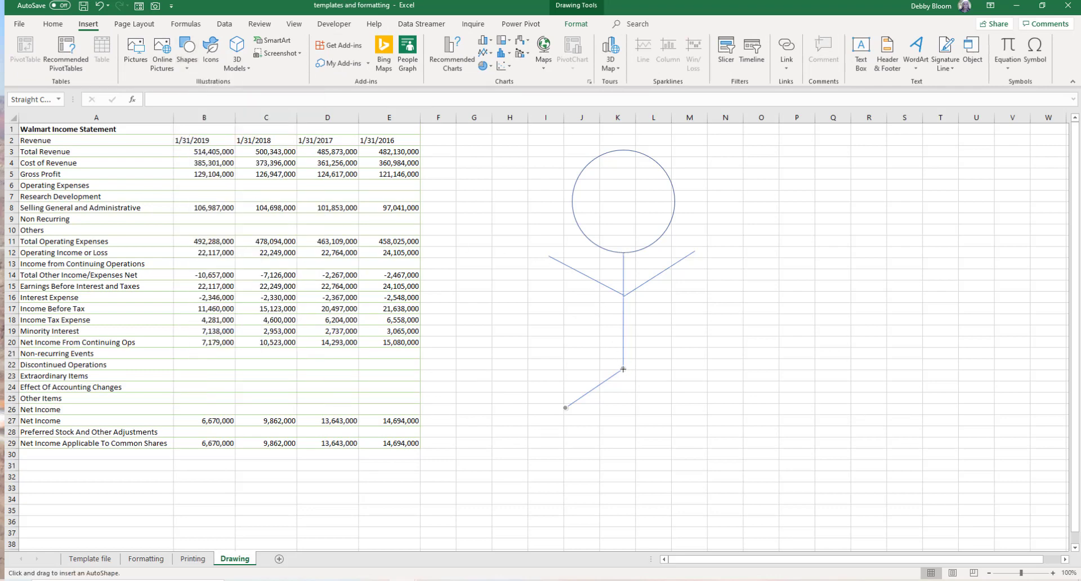
drag(623, 367, 686, 413)
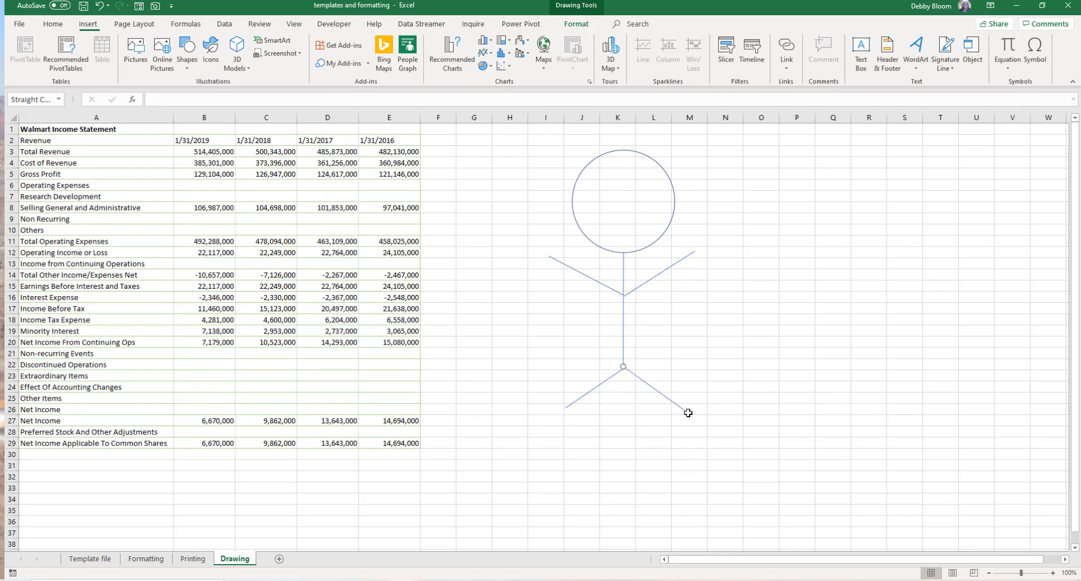
click(760, 318)
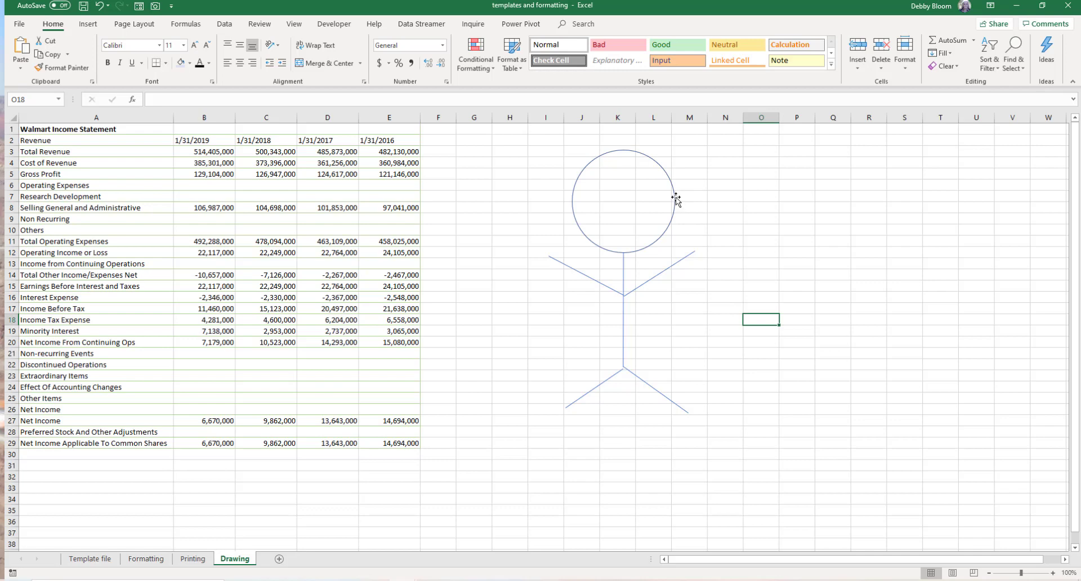
- Select the circle and all five lines and group them into one stick figure
click(656, 163)
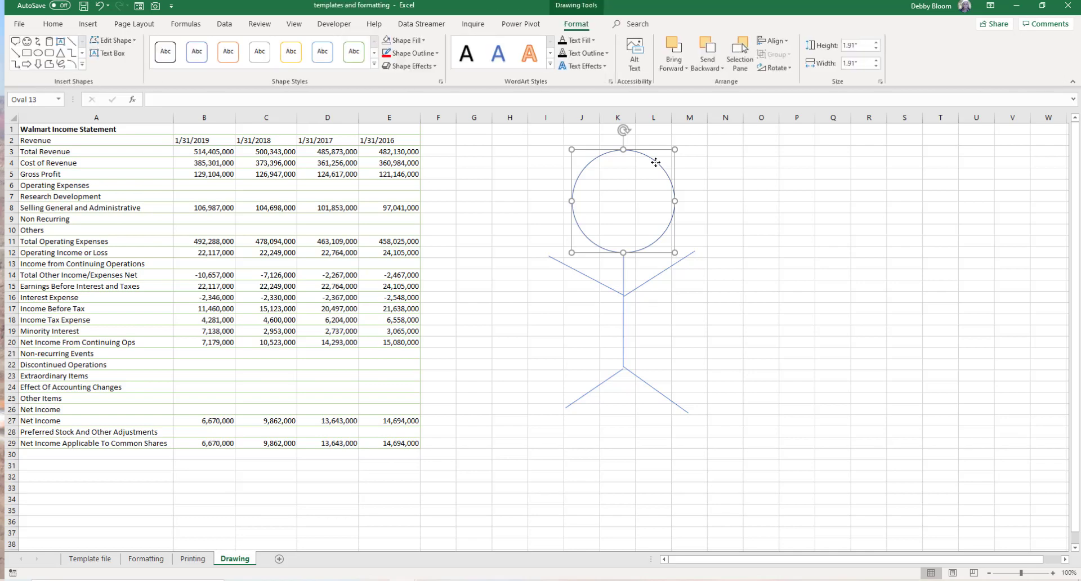
ctrl+click(624, 272)
ctrl+click(645, 282)
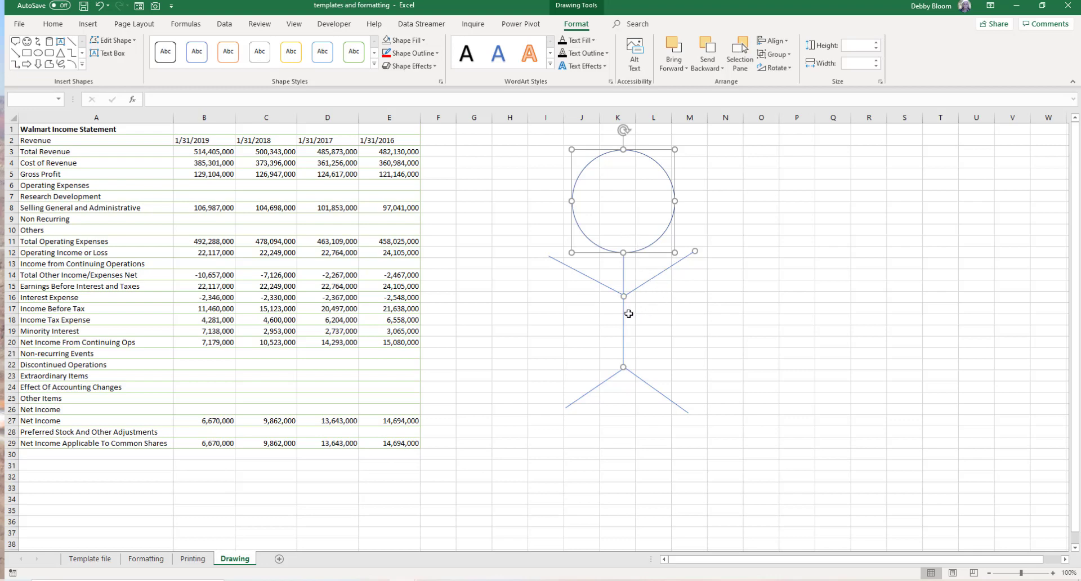
ctrl+click(597, 282)
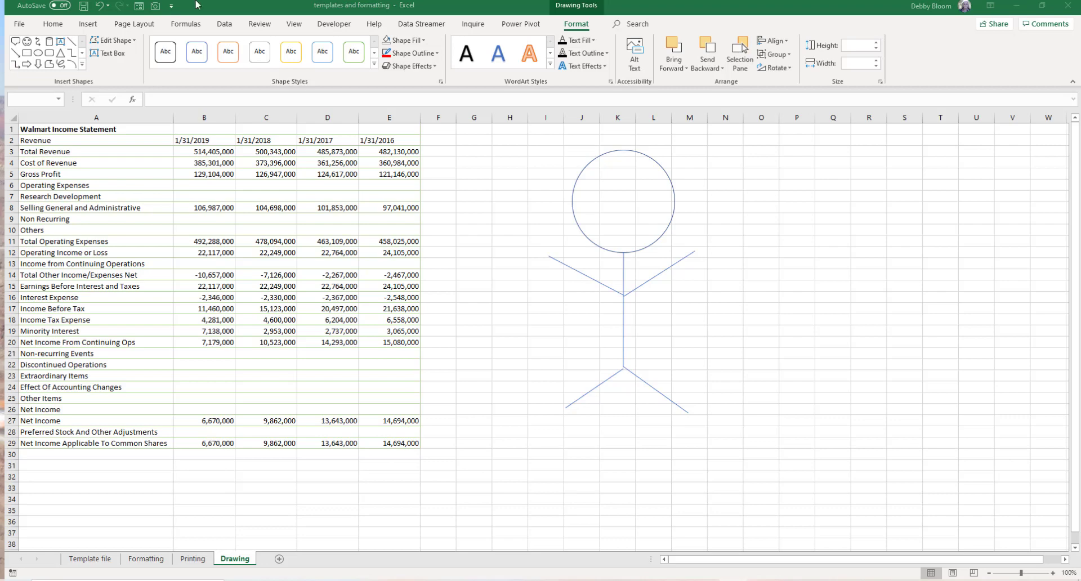
click(441, 3)
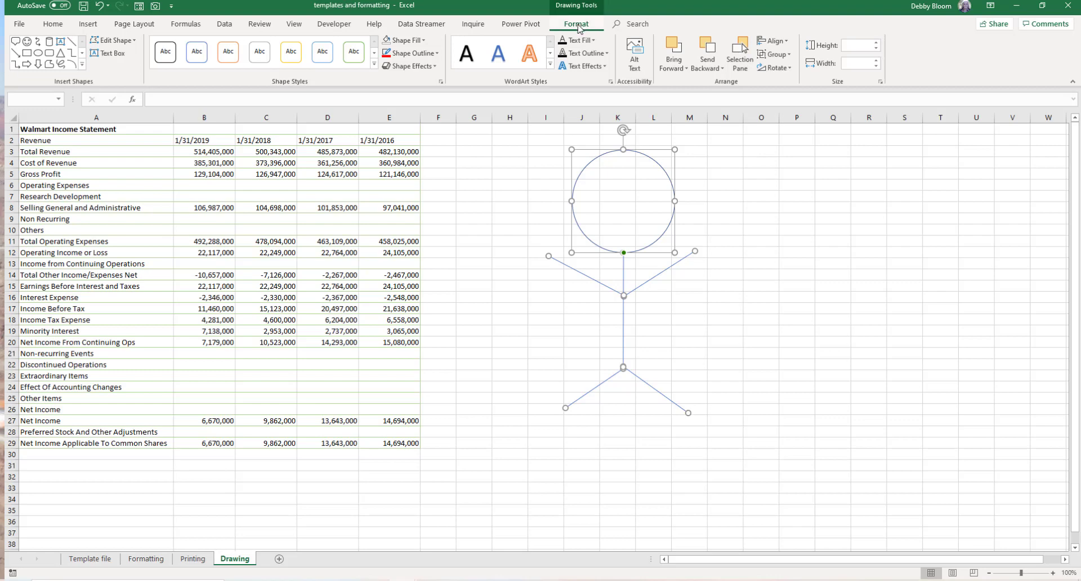
click(785, 57)
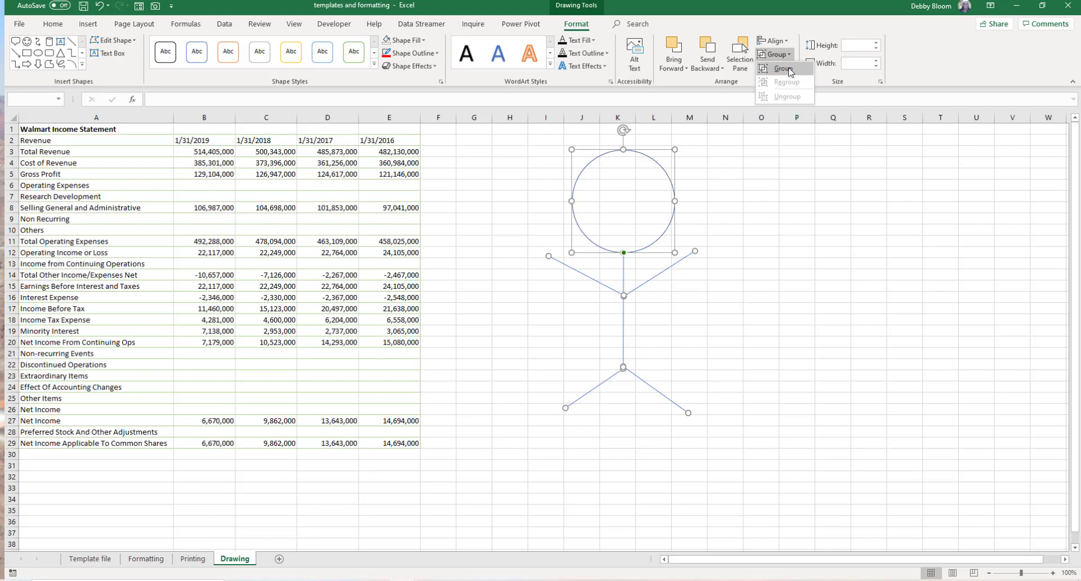
click(782, 68)
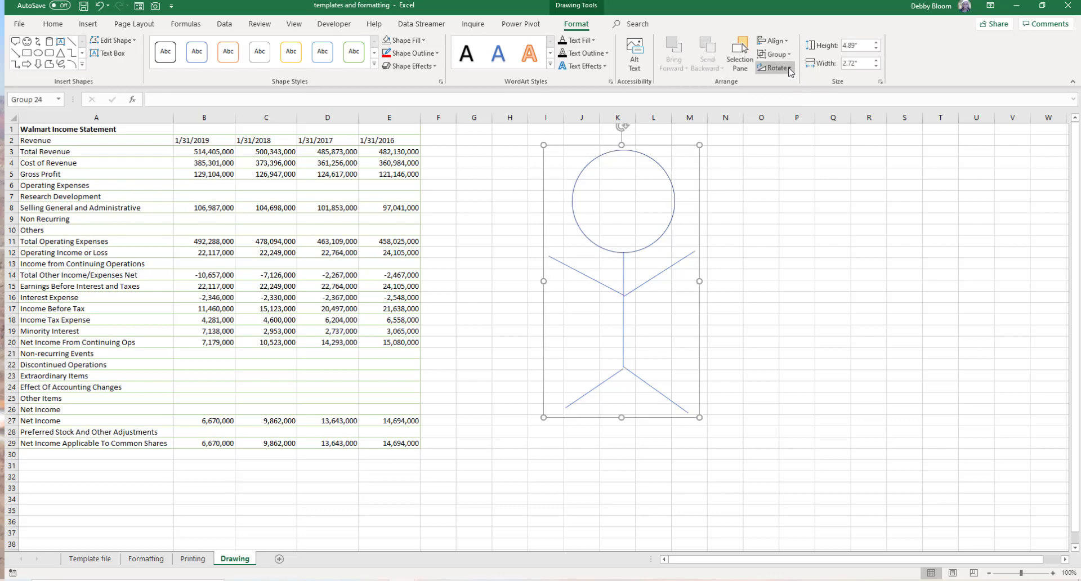
right_click(671, 195)
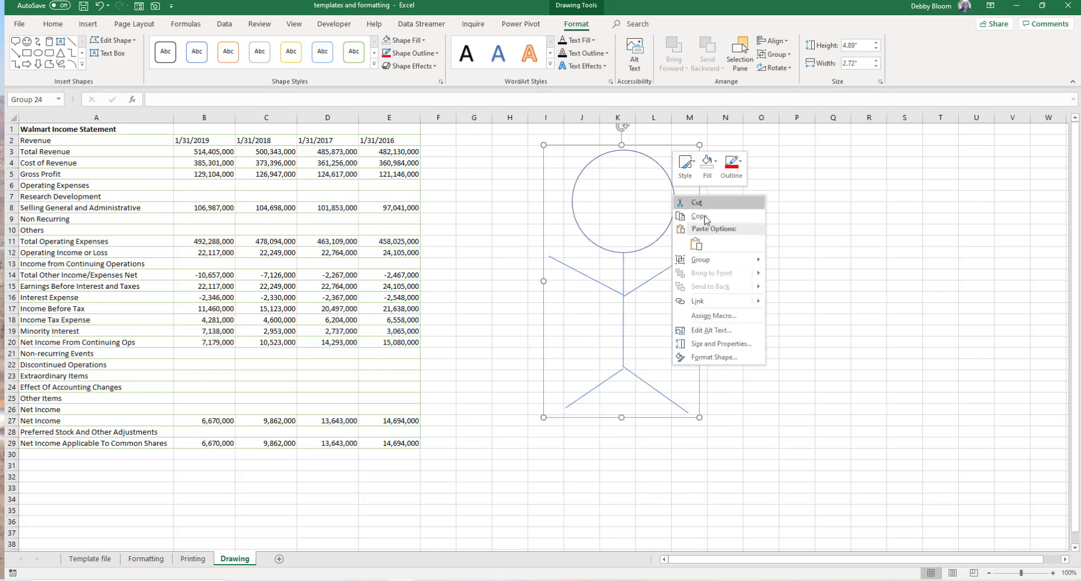
mouse_move(730, 265)
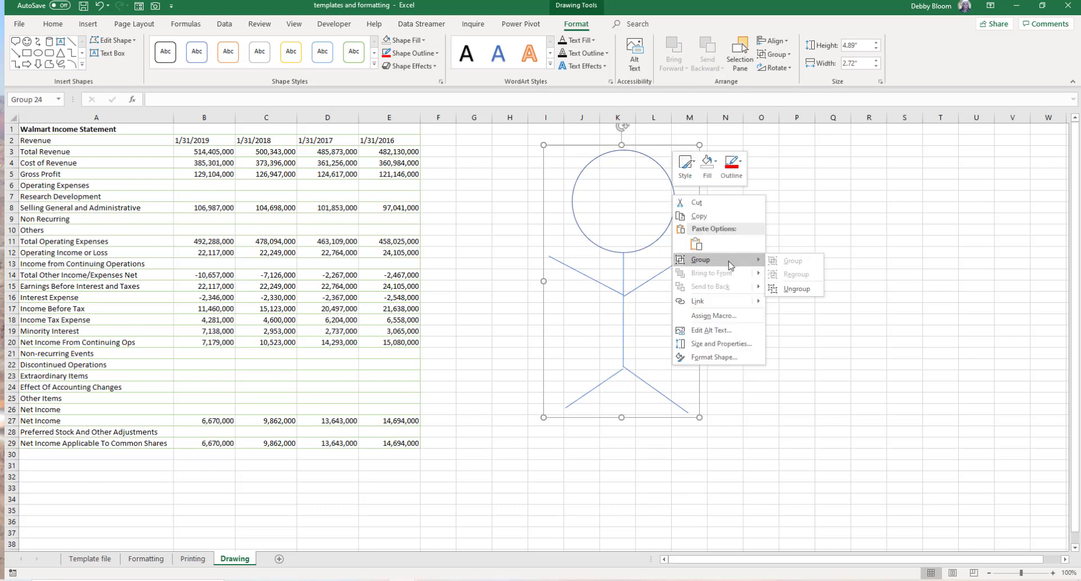
click(806, 181)
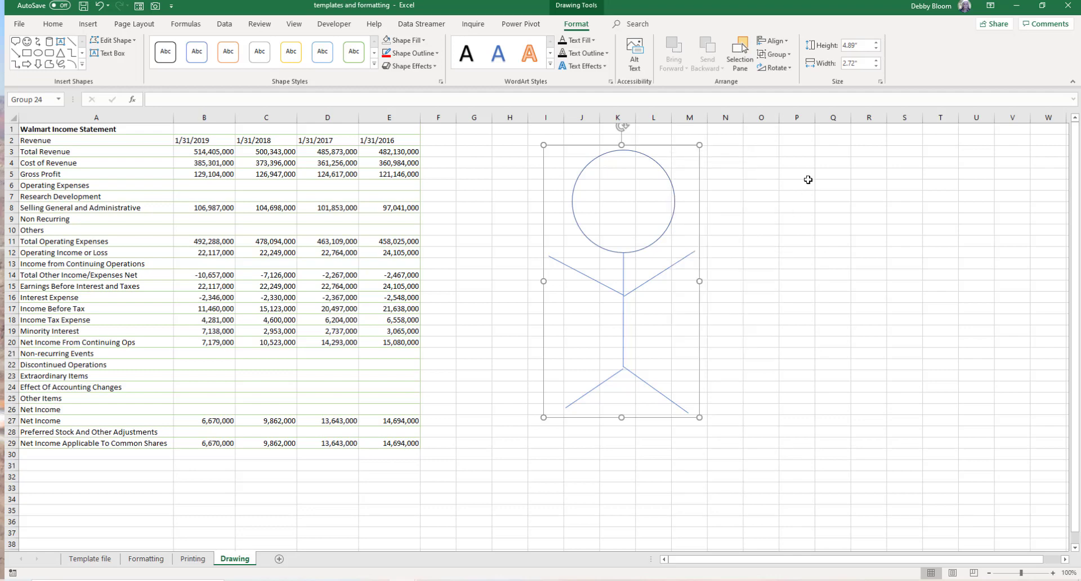
- Enlarge the grouped stick figure to about 5.05" high by 2.89" wide
click(672, 219)
click(653, 277)
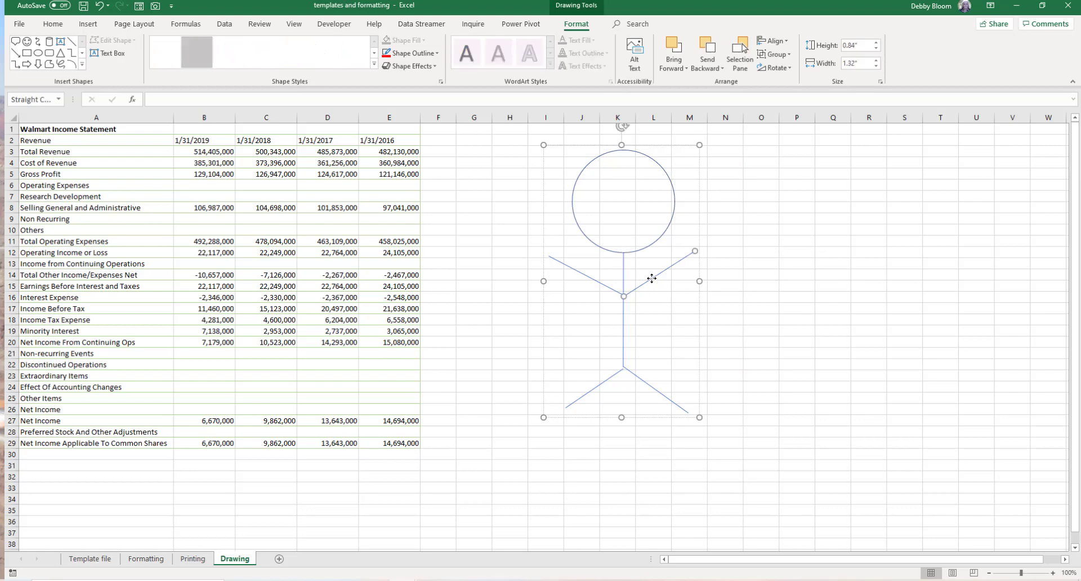
click(698, 344)
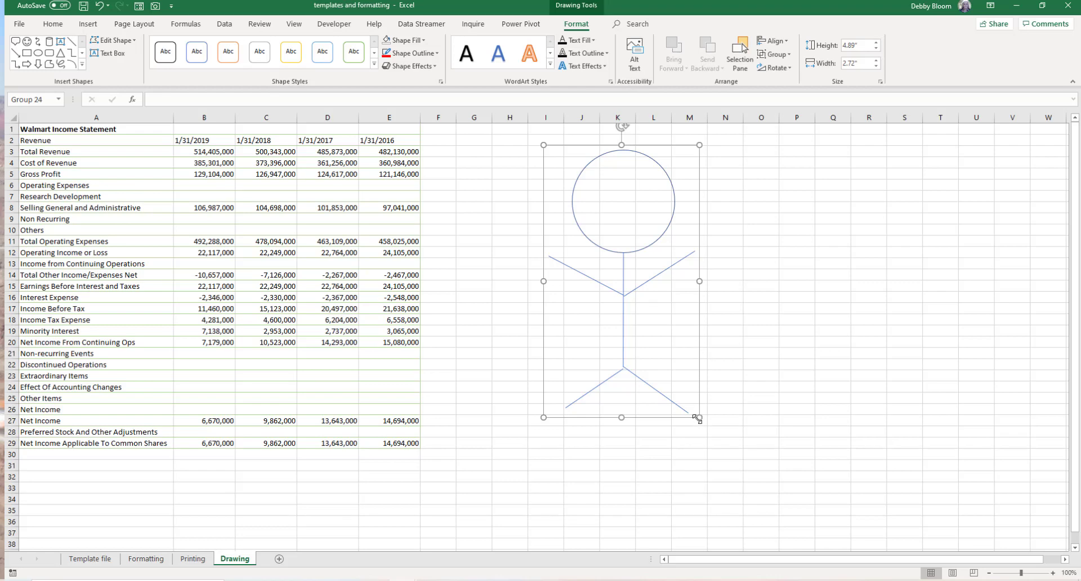
mouse_move(699, 417)
mouse_down()
mouse_move(651, 383)
mouse_move(706, 425)
mouse_up()
click(697, 306)
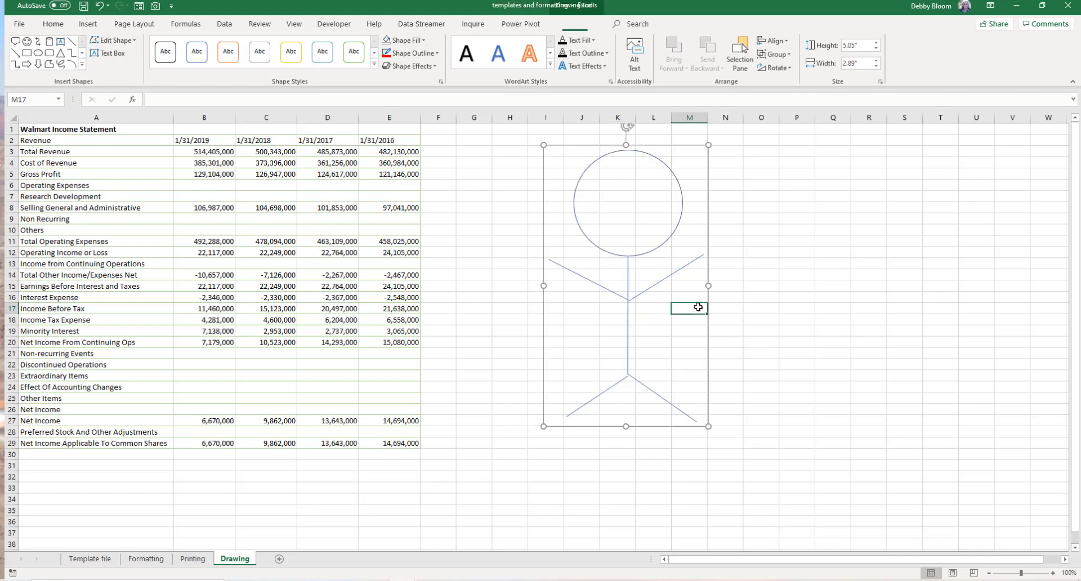
- Move the stick figure group about one column to the left
click(705, 341)
click(665, 163)
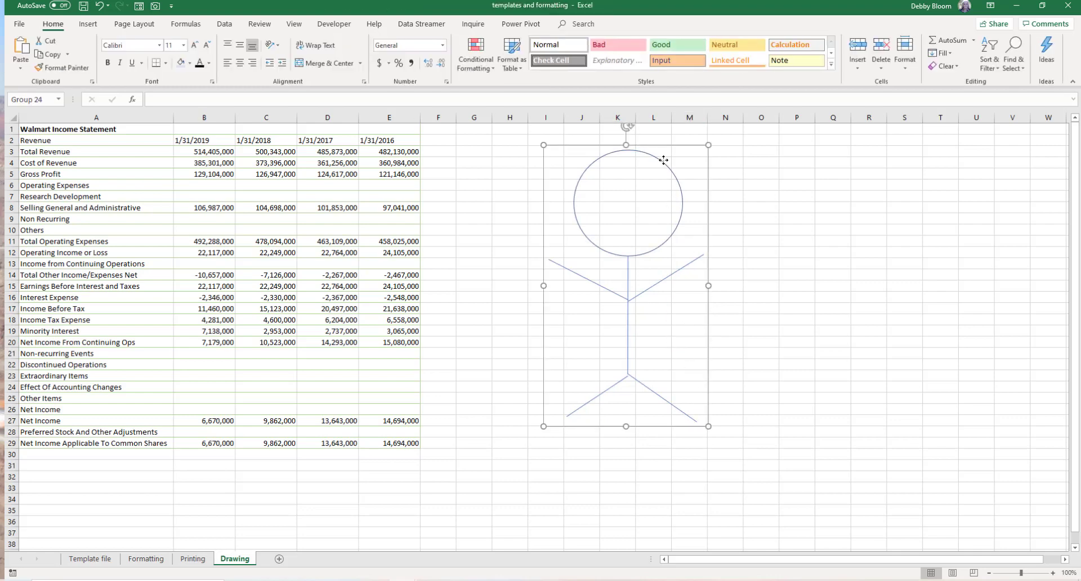
drag(706, 177, 656, 177)
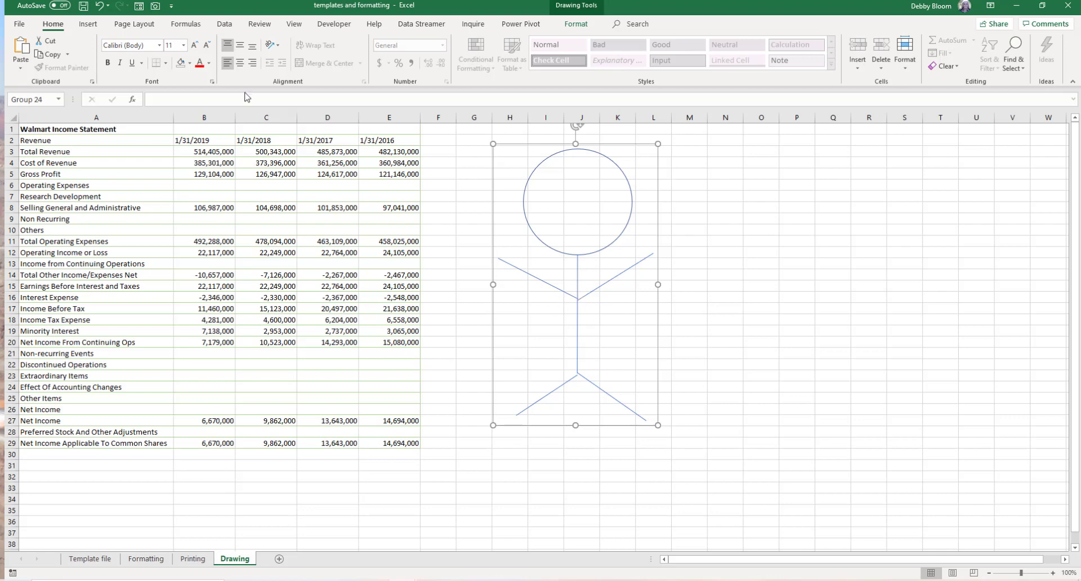
- Insert the dog icon from the Animals category of the icon library, then delete it
click(88, 25)
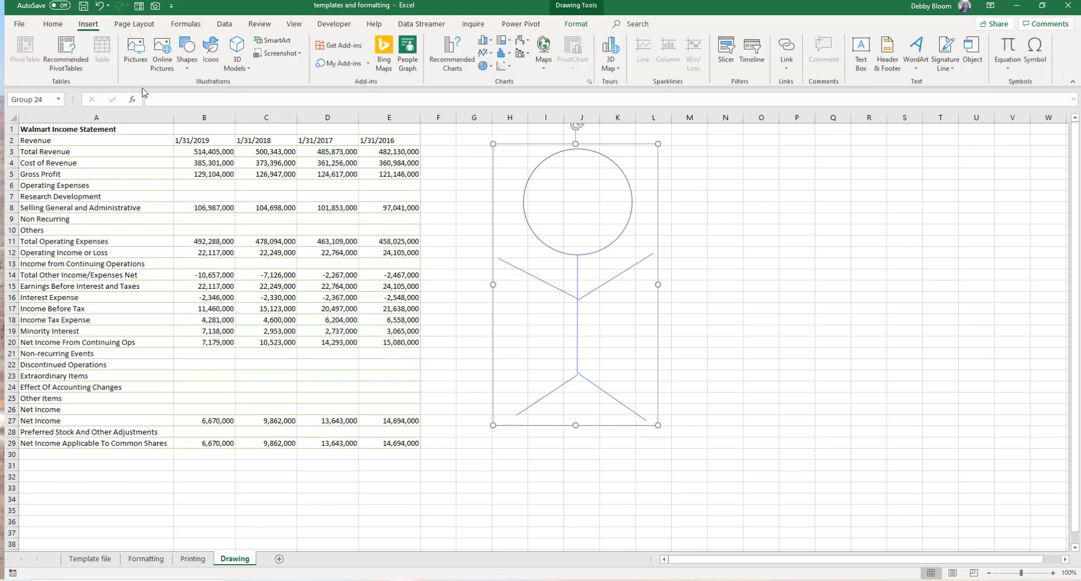
click(215, 61)
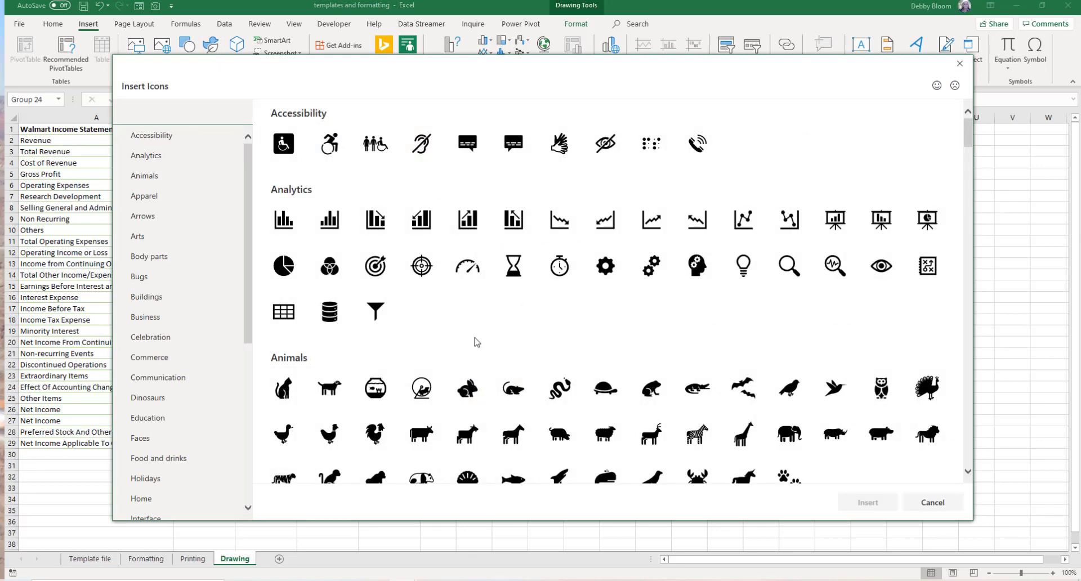
click(335, 400)
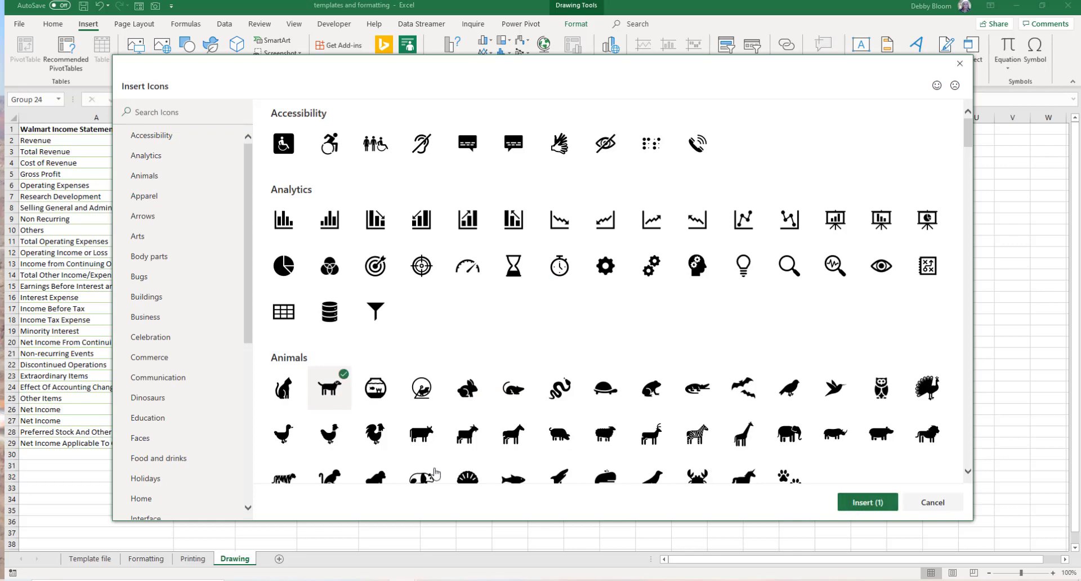
click(868, 502)
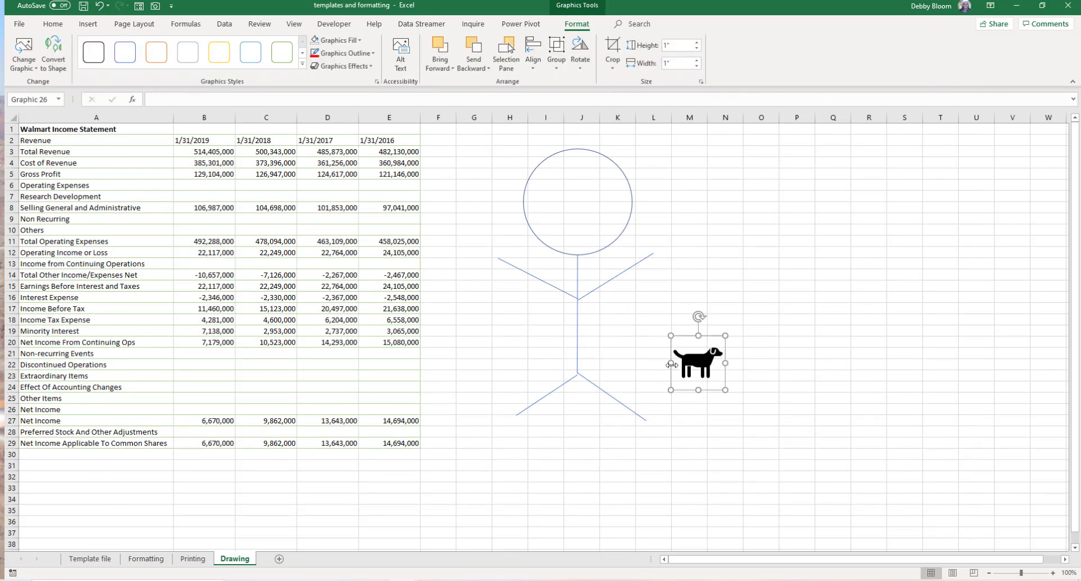
key(Delete)
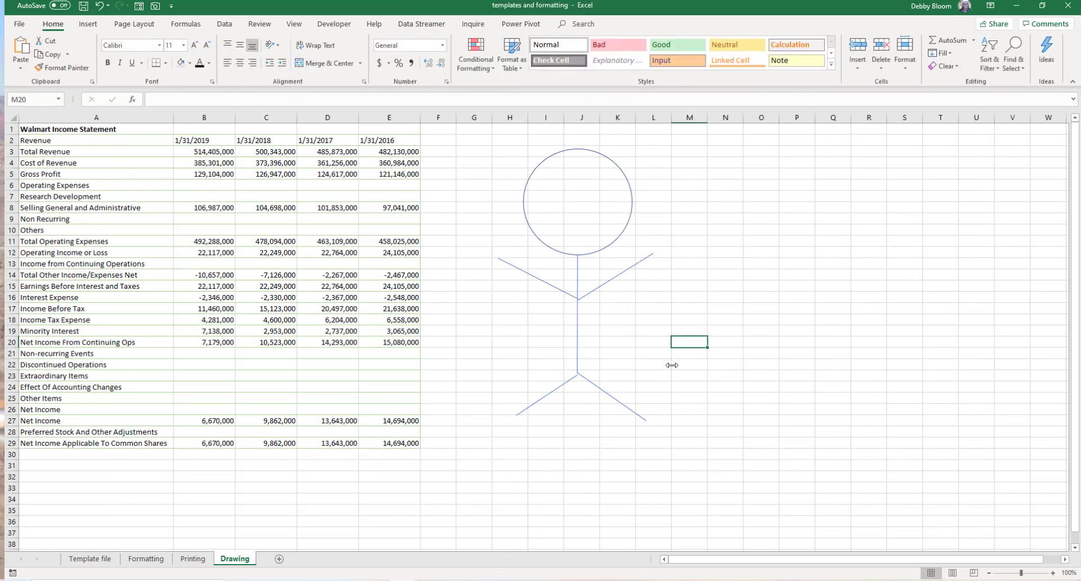
- Select the grouped stick figure and delete it
click(656, 251)
click(629, 196)
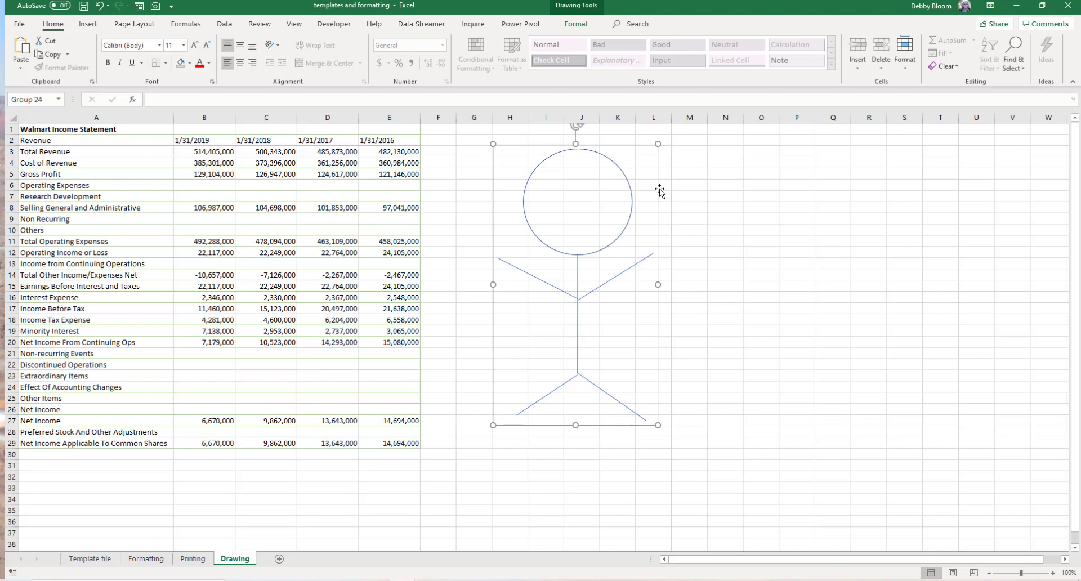
key(Delete)
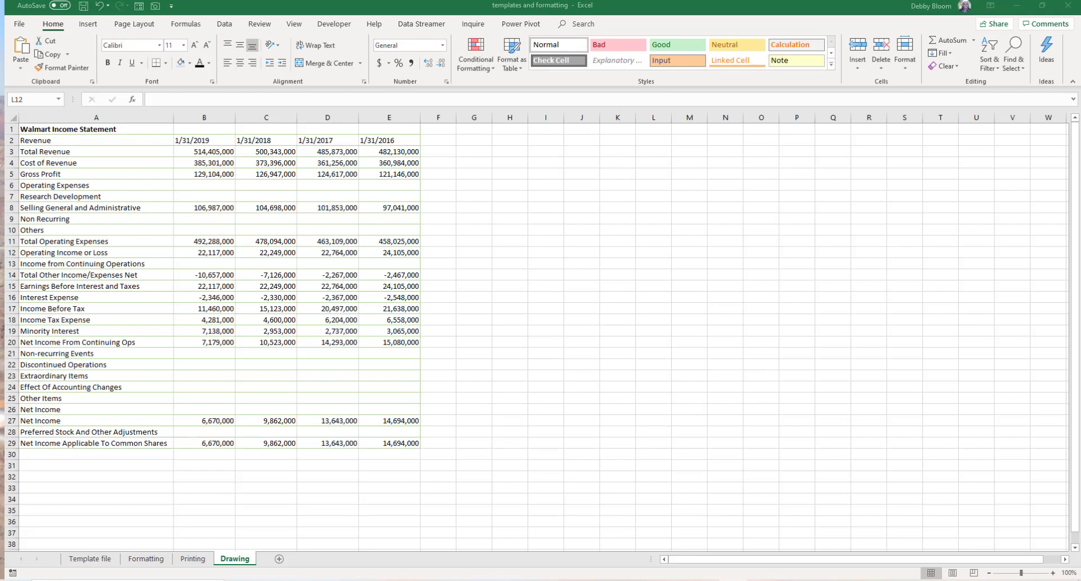
- Draw a text box beside the table and enter "Wow look at those results for Walmart!"
click(89, 25)
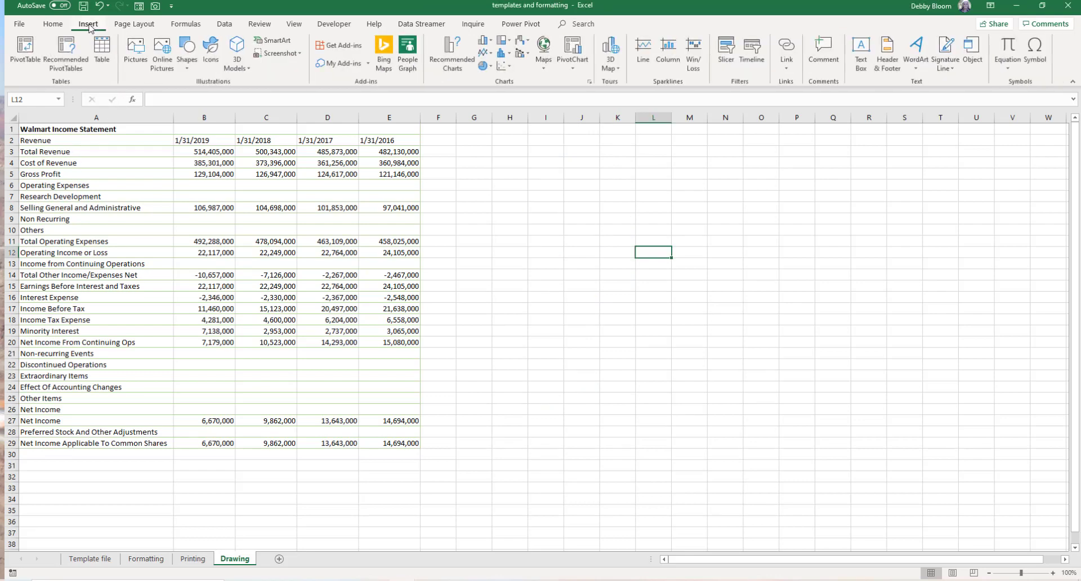
click(863, 67)
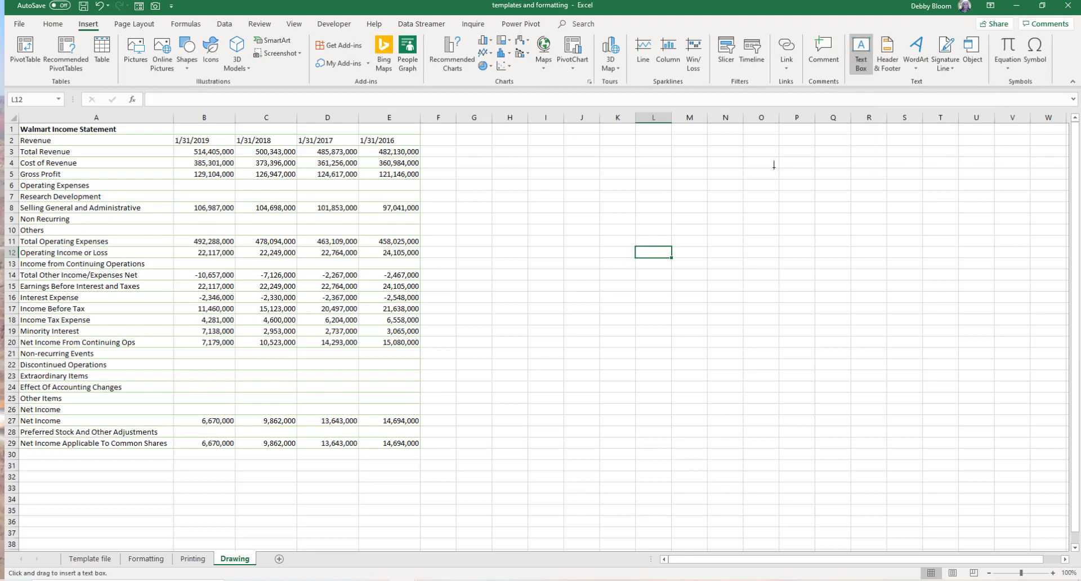
mouse_move(486, 146)
mouse_down()
mouse_move(602, 228)
mouse_move(665, 292)
mouse_move(674, 325)
mouse_up()
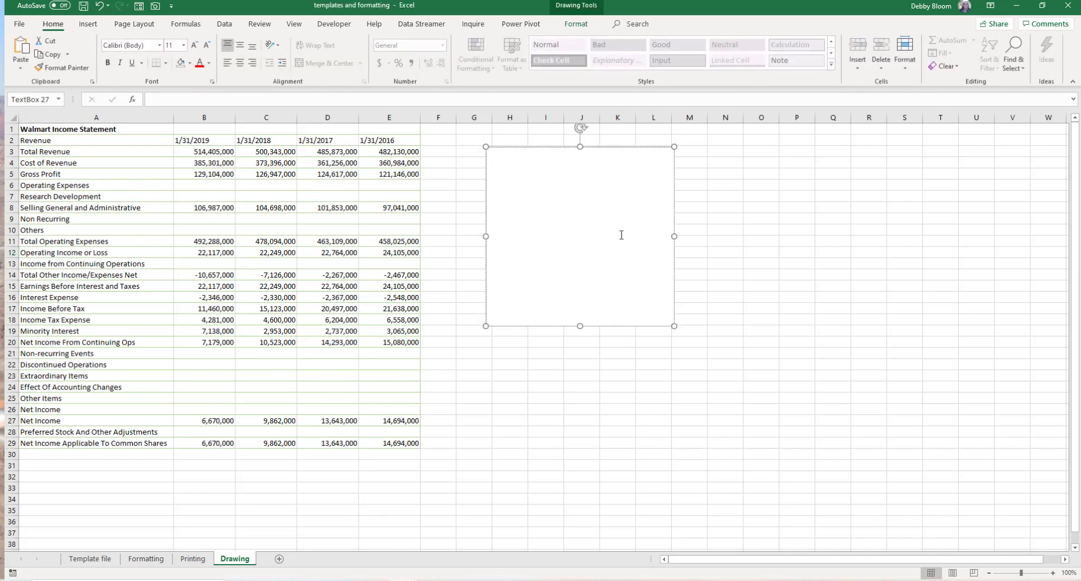
text(Wow look at those results for Walmart!)
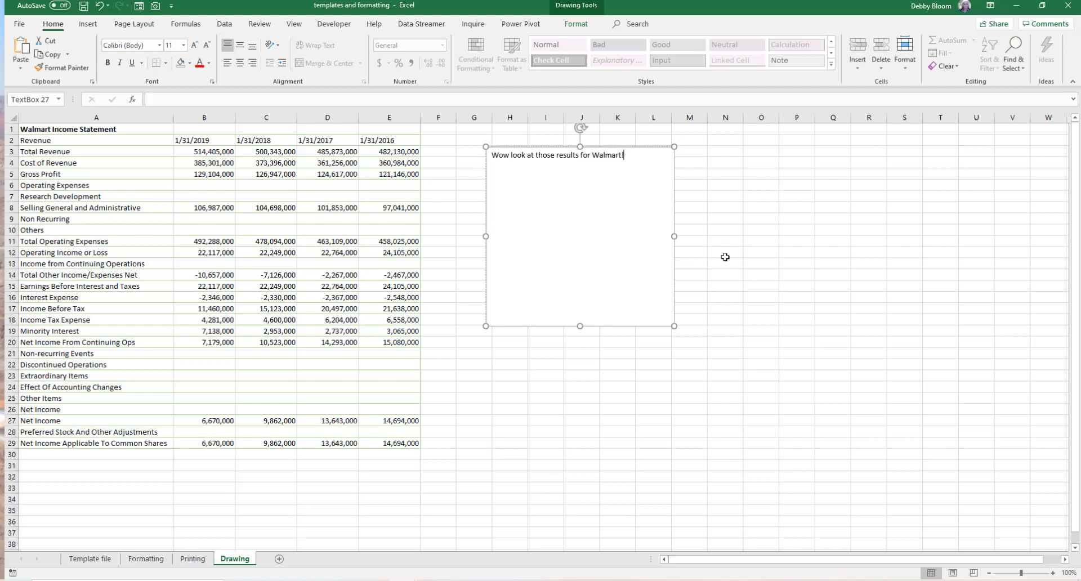
- Shrink the text box to about 2.59" by 0.71" and move it below the table
drag(674, 326, 625, 185)
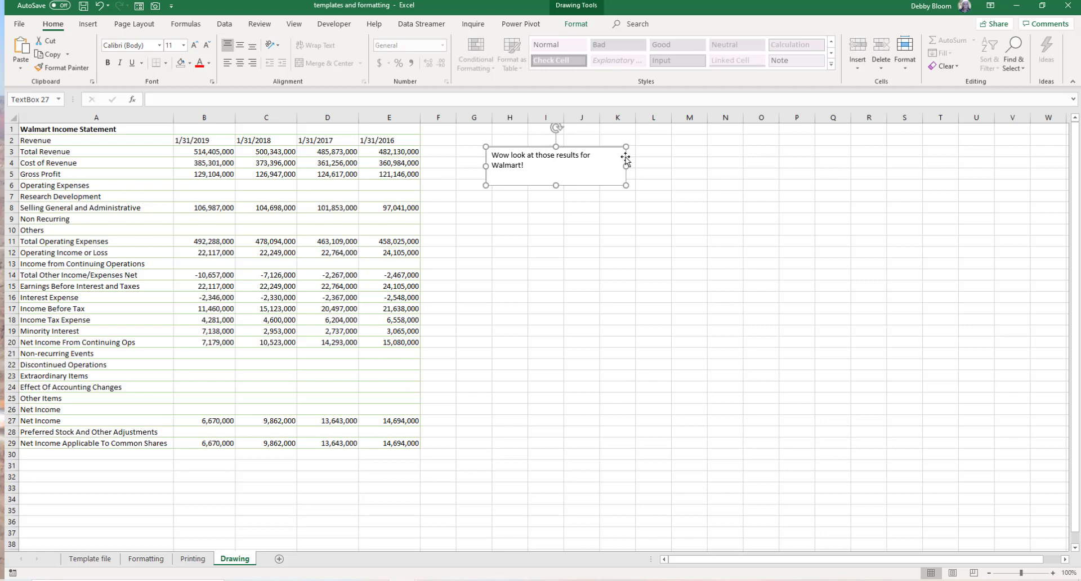
drag(625, 159, 480, 373)
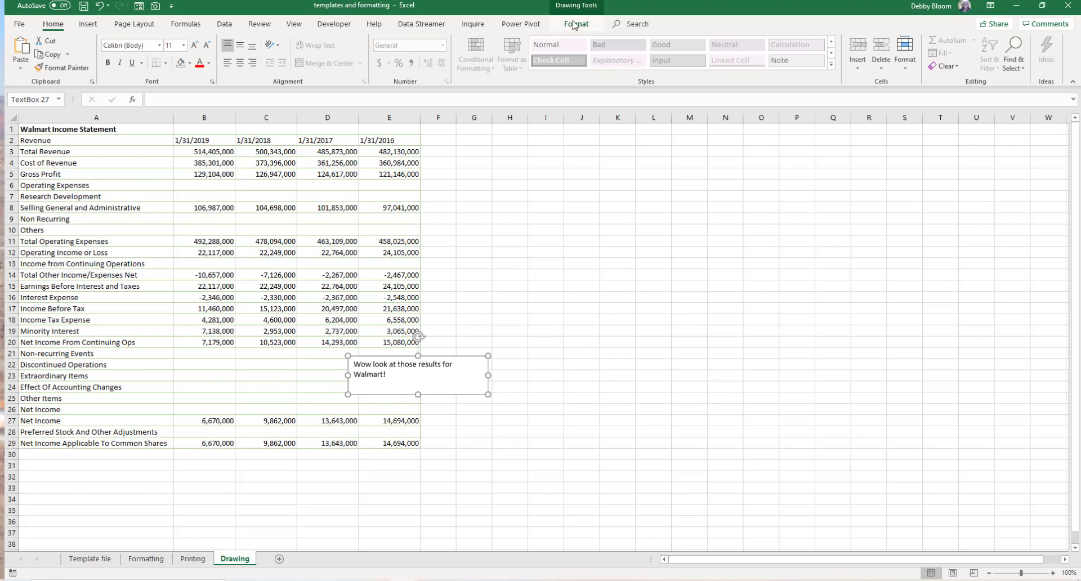
- Delete the text box
click(574, 26)
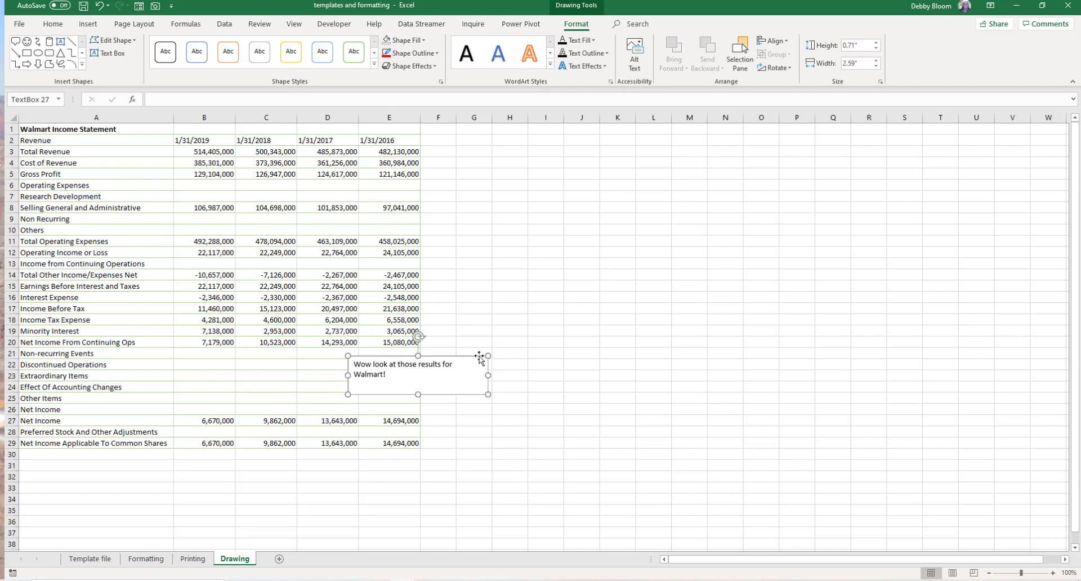
key(Delete)
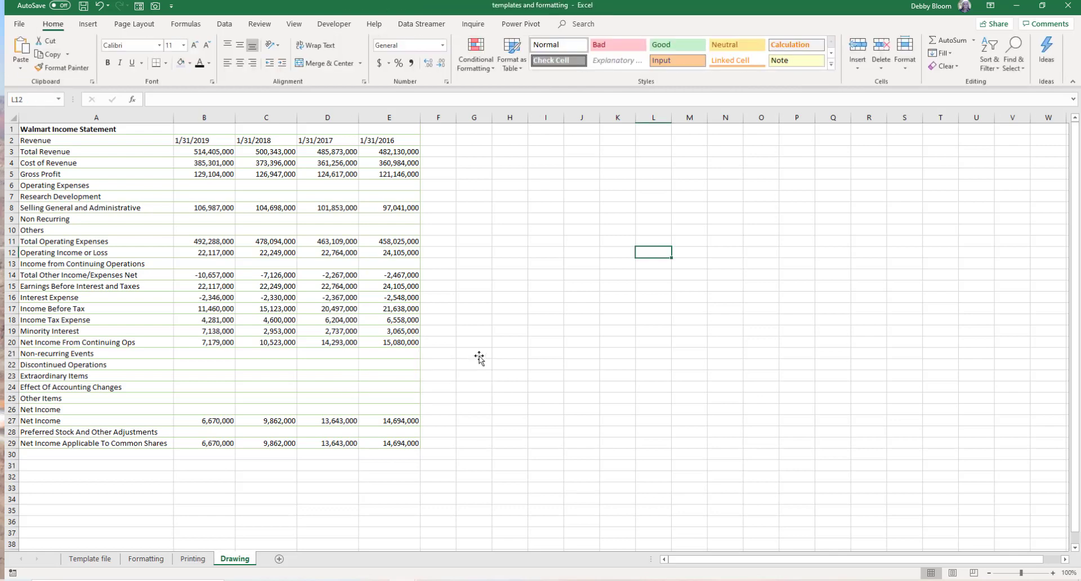
- Insert WordArt in the Pattern Fill: Blue, Accent color 1, 50%; Hard Shadow style reading "Walmart!"
click(90, 24)
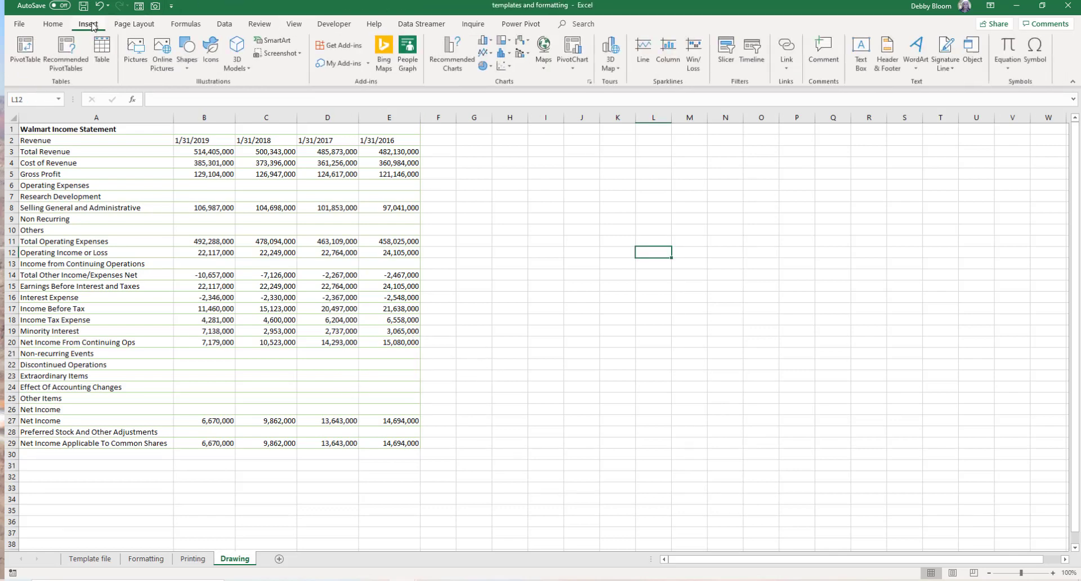
click(918, 54)
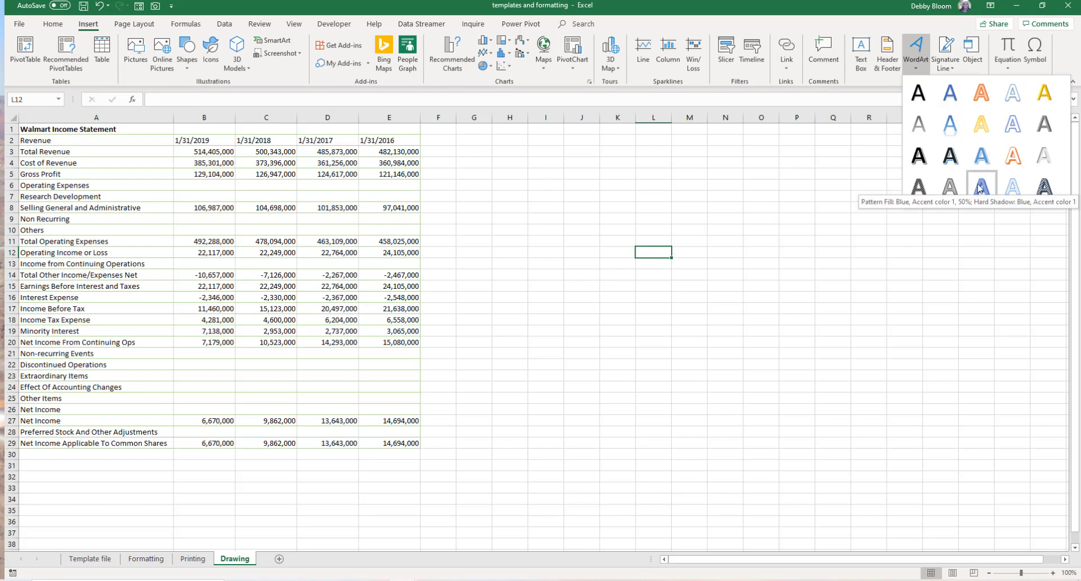
click(980, 186)
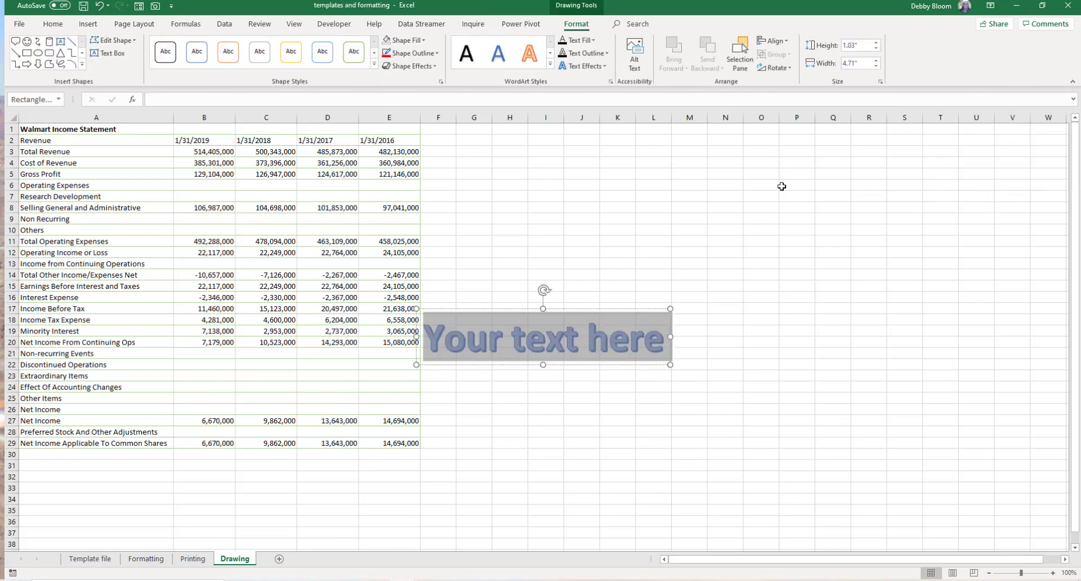
text(Walmart)
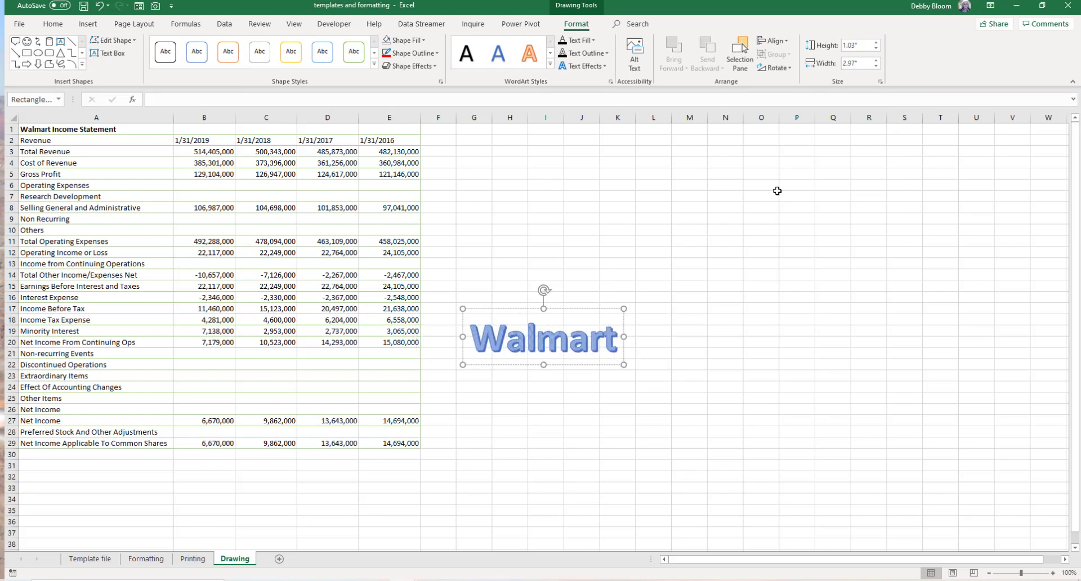
text(!)
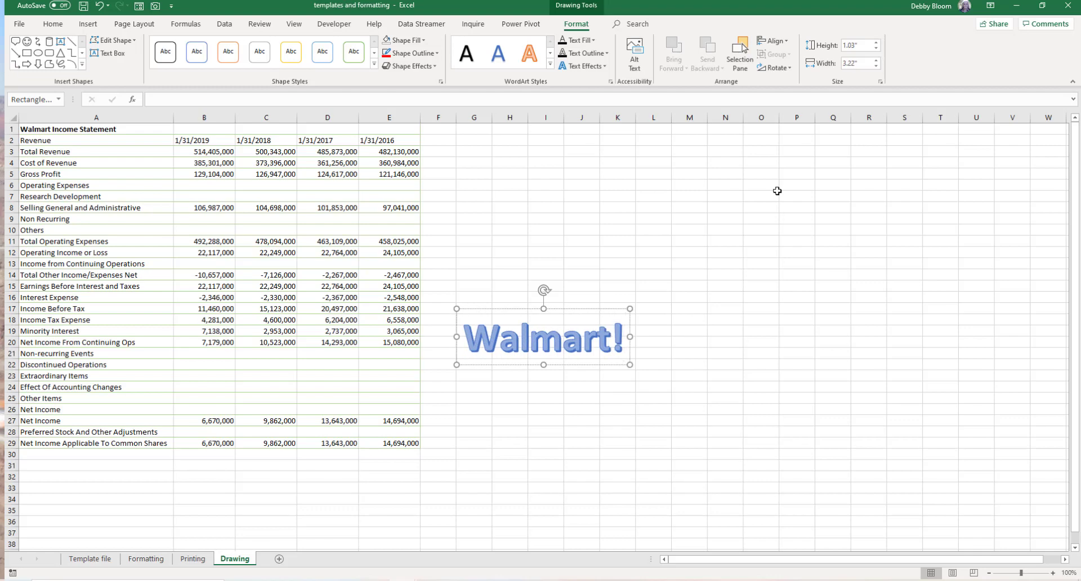
- Move the WordArt up near row 5, widen it to about 5.45", and delete it
click(779, 333)
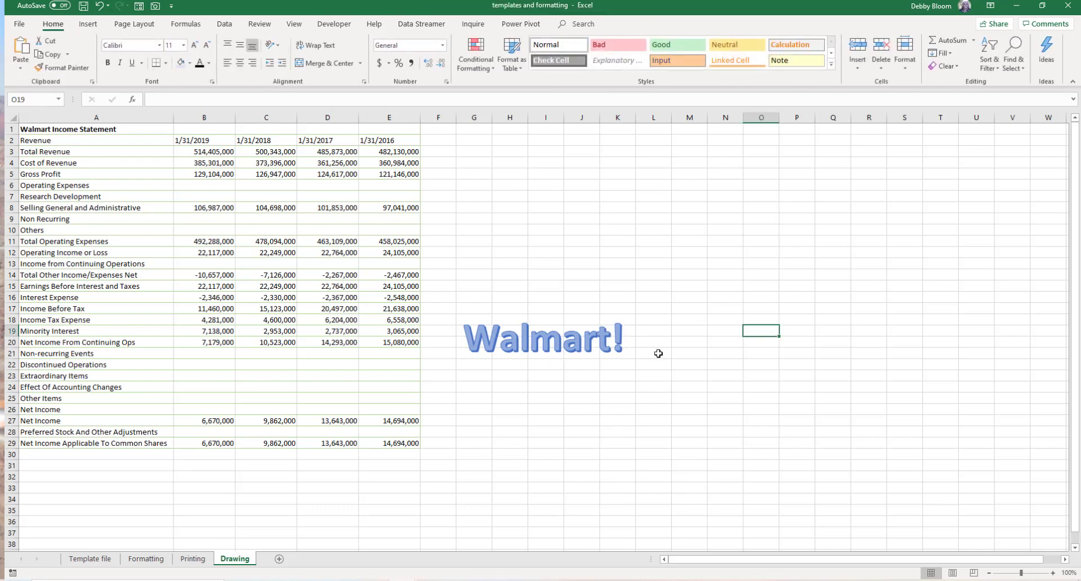
click(607, 333)
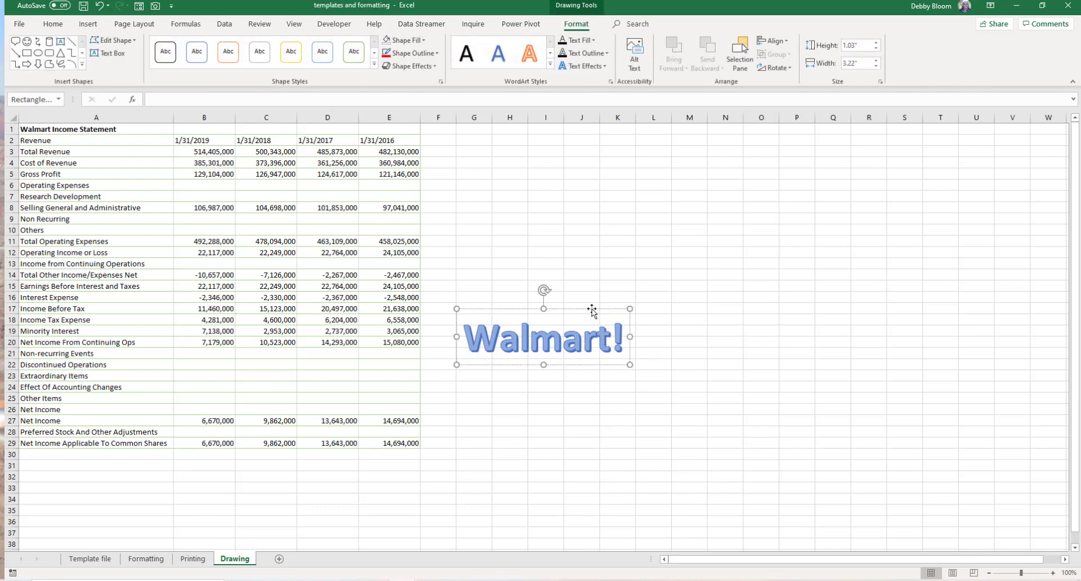
drag(591, 308, 585, 164)
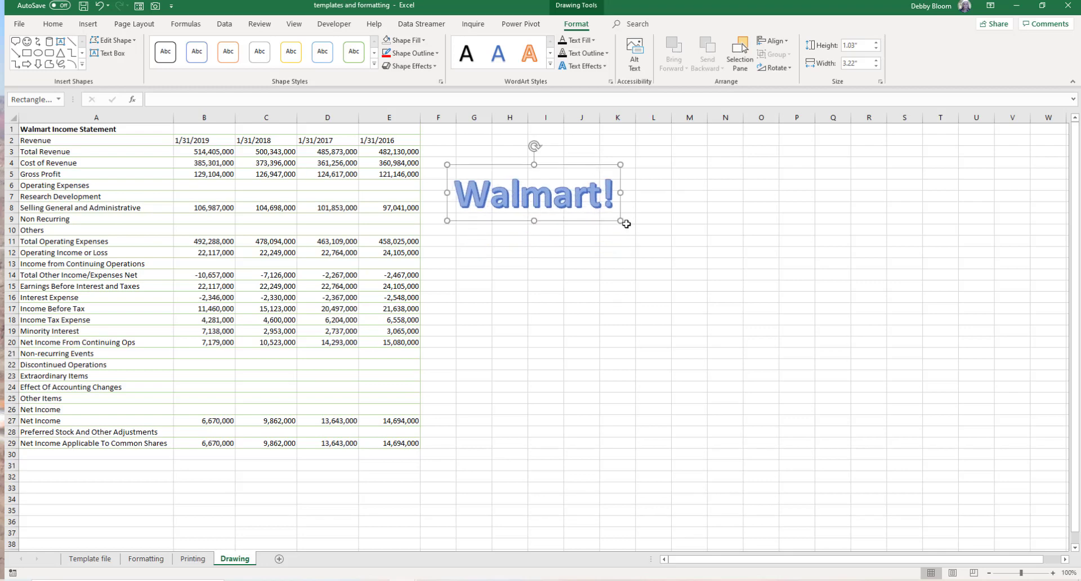
drag(619, 220, 740, 284)
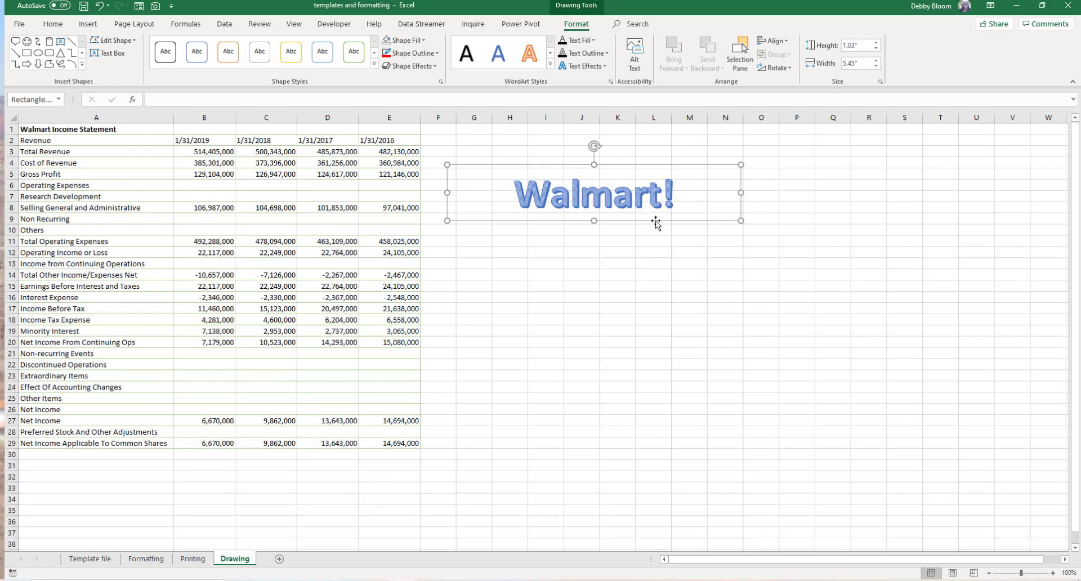
key(Delete)
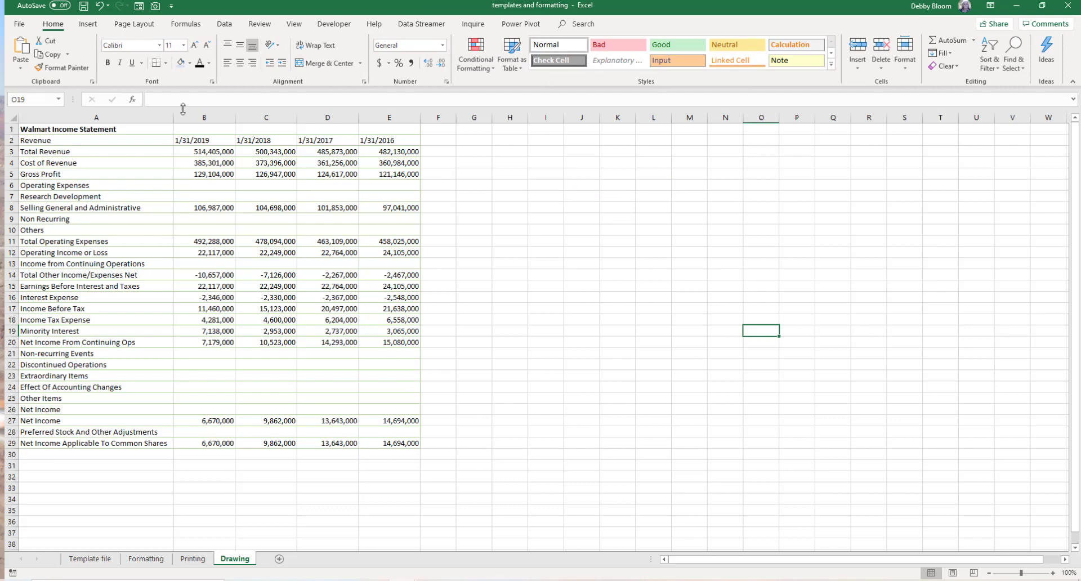
click(87, 25)
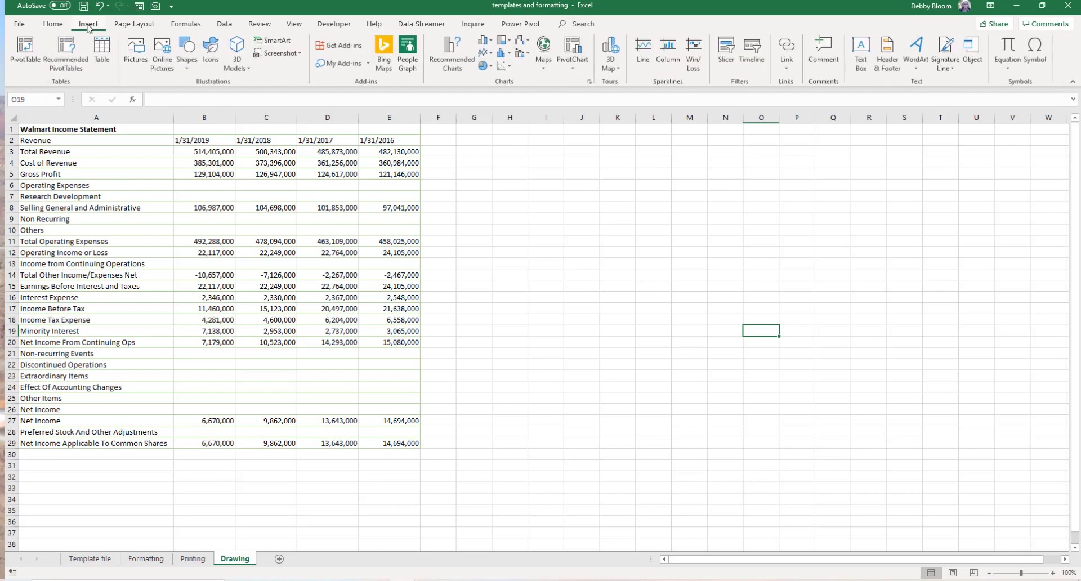
click(188, 63)
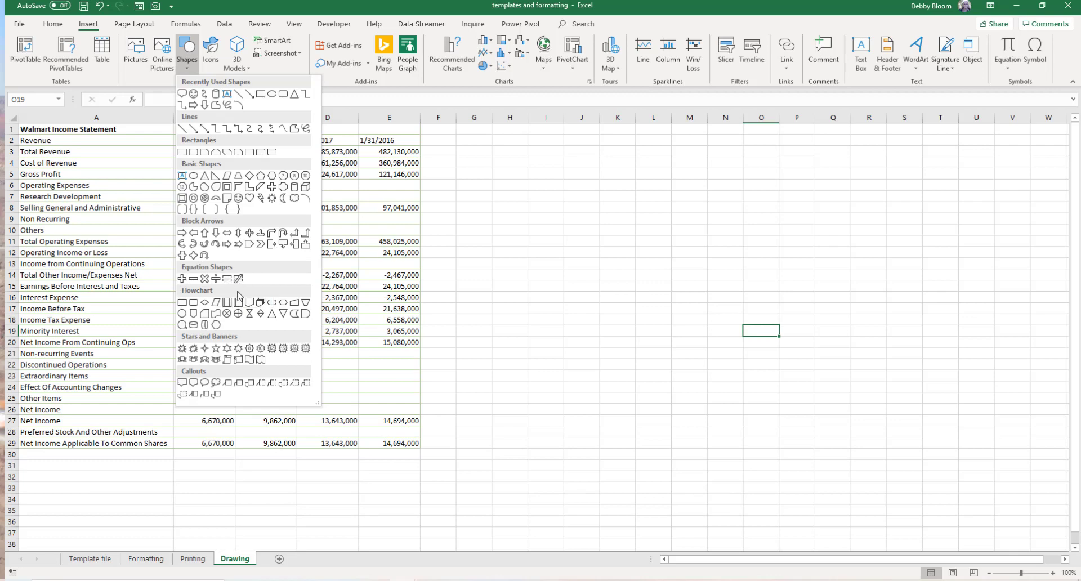
click(188, 55)
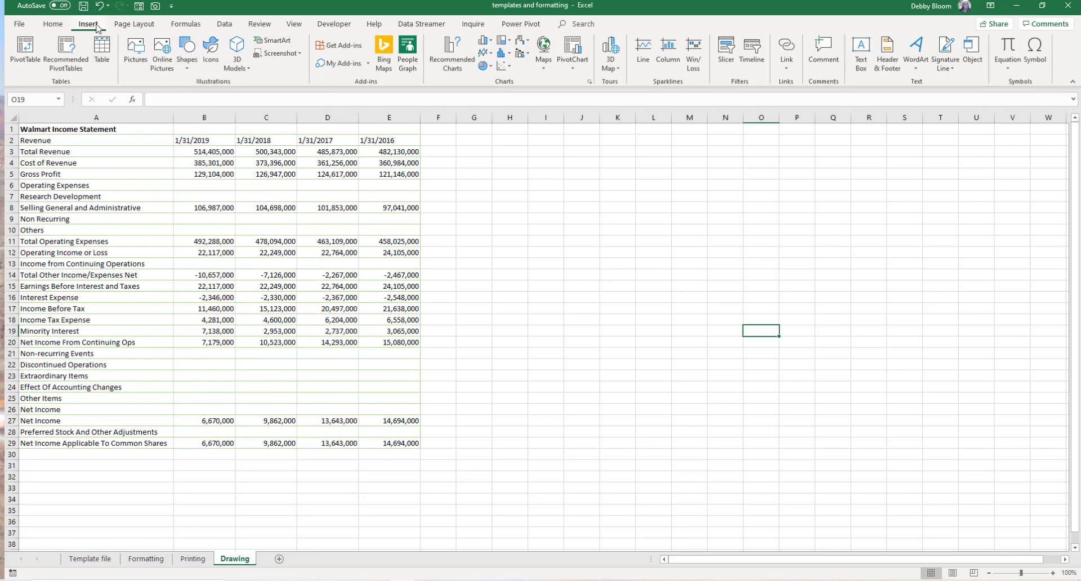
- Browse the Symbol dialog's subsets, including Greek and Coptic and Mathematical Operators
click(1034, 53)
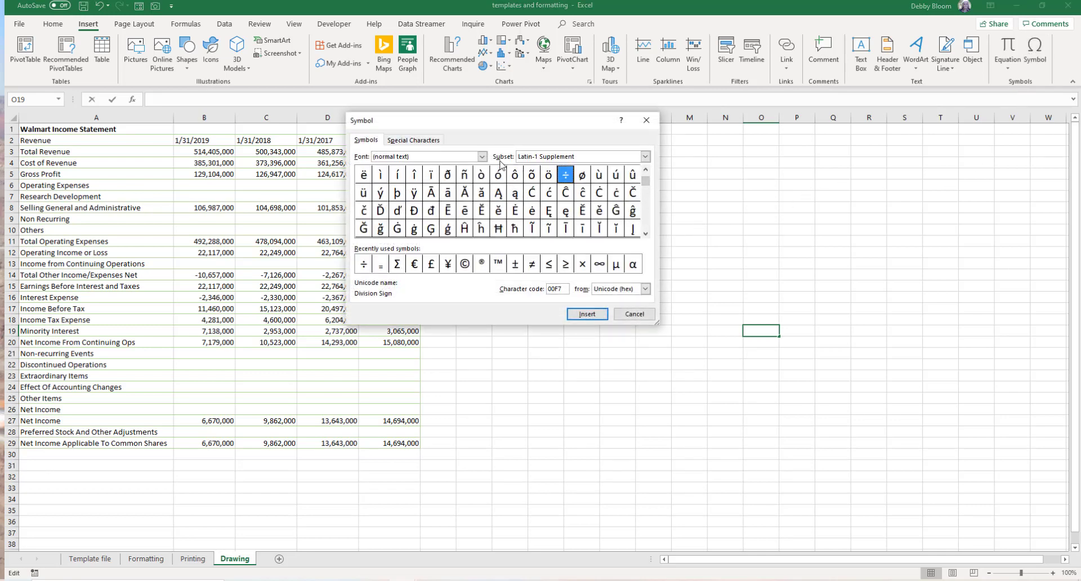
click(645, 157)
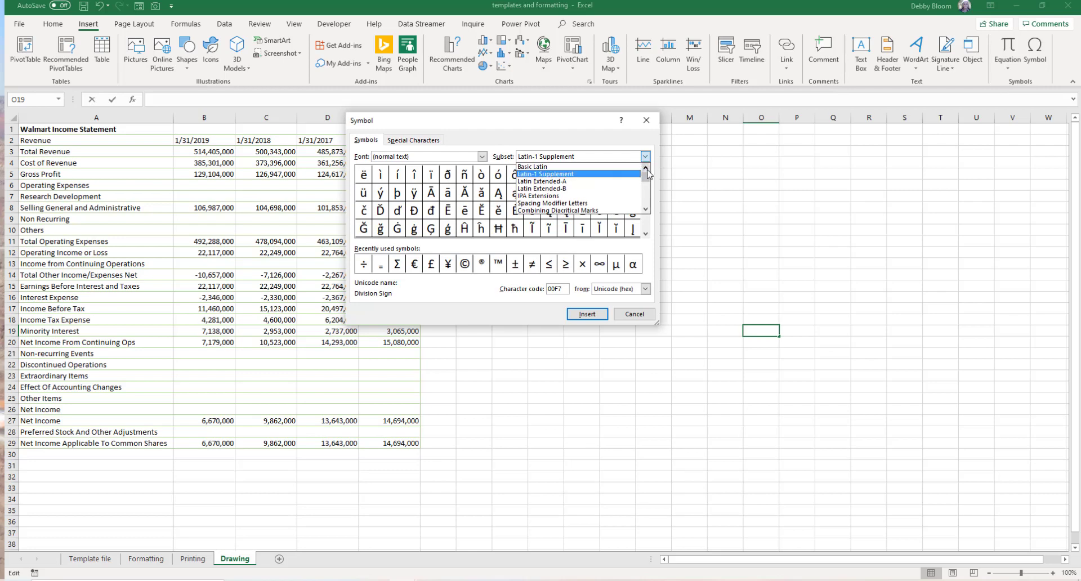
drag(646, 177, 646, 179)
click(602, 191)
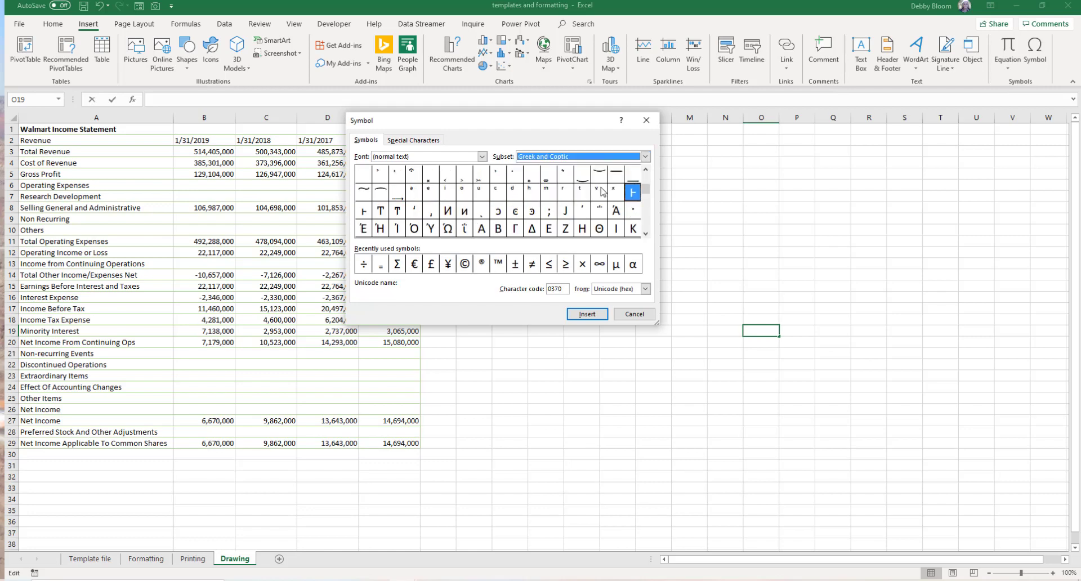
click(646, 234)
click(646, 234)
click(646, 234)
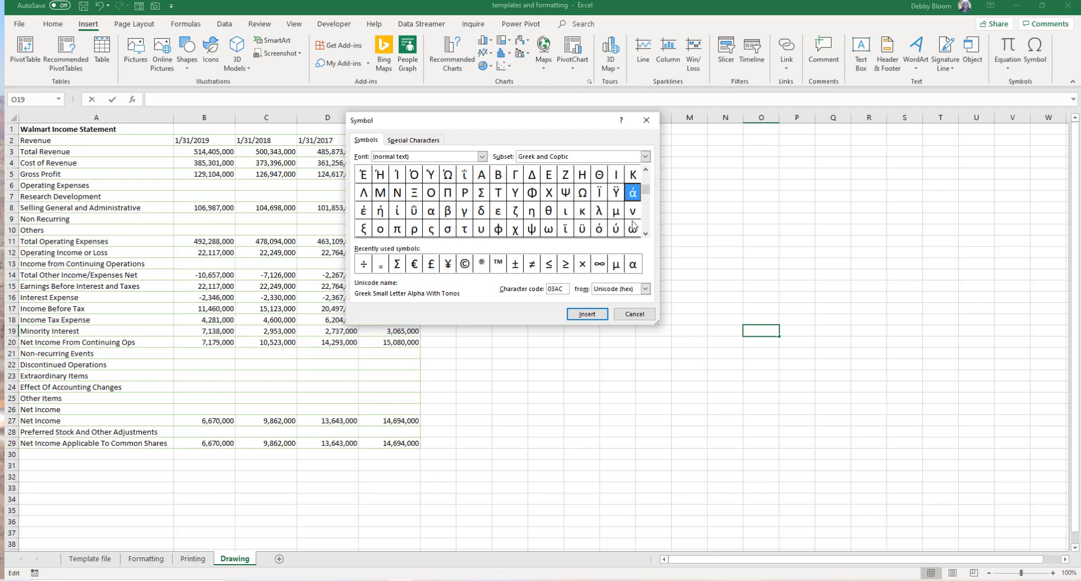
click(646, 156)
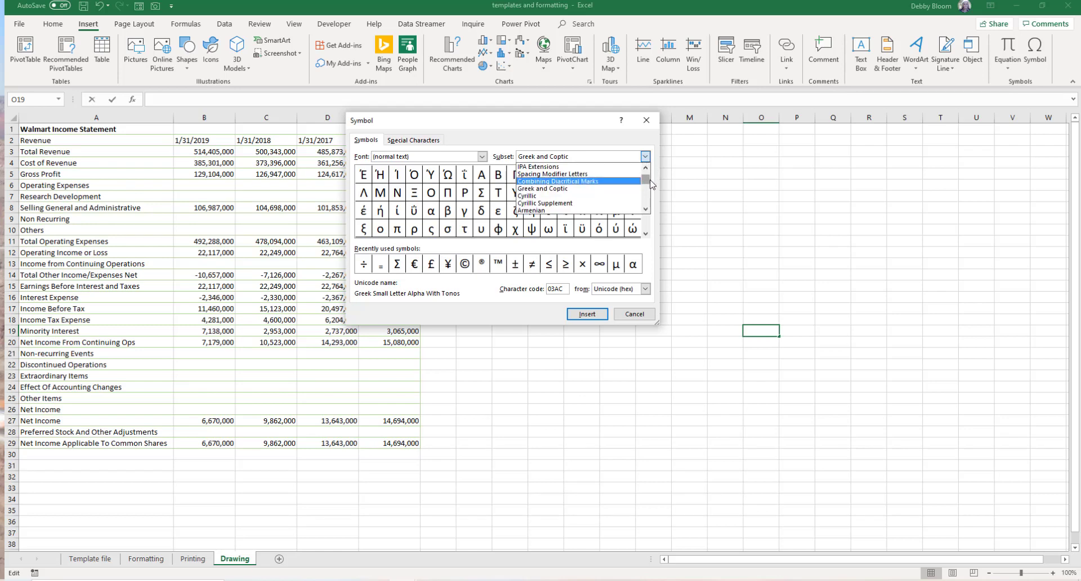
drag(647, 180, 654, 197)
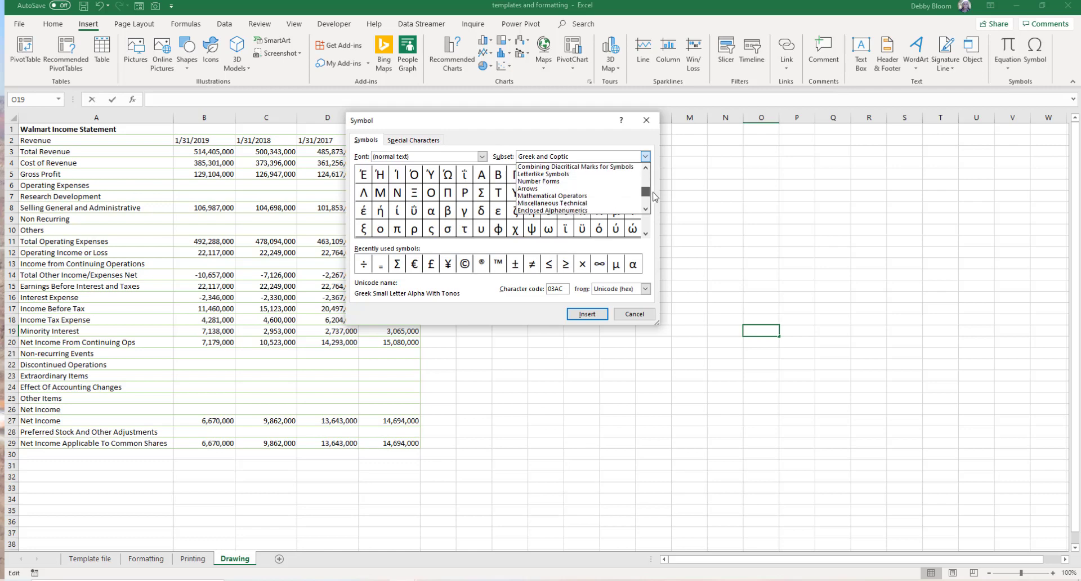
drag(654, 196, 654, 196)
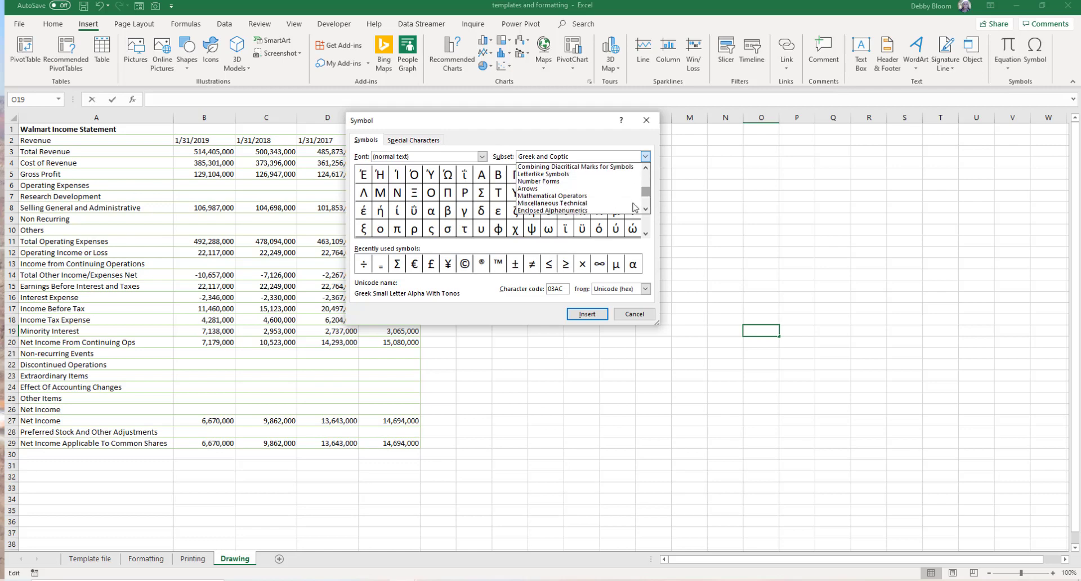
click(602, 196)
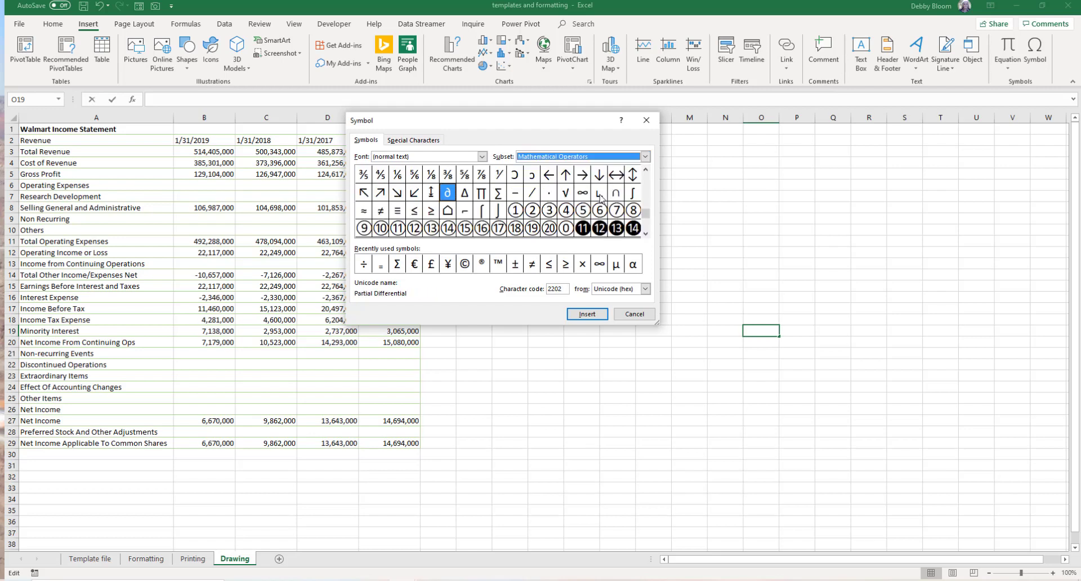
click(645, 233)
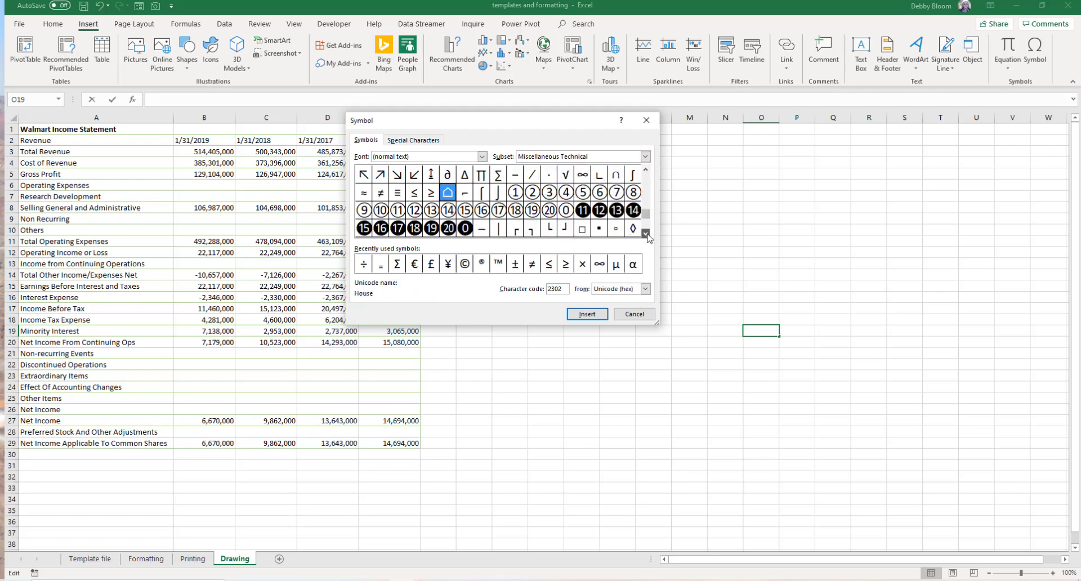
click(645, 170)
click(645, 170)
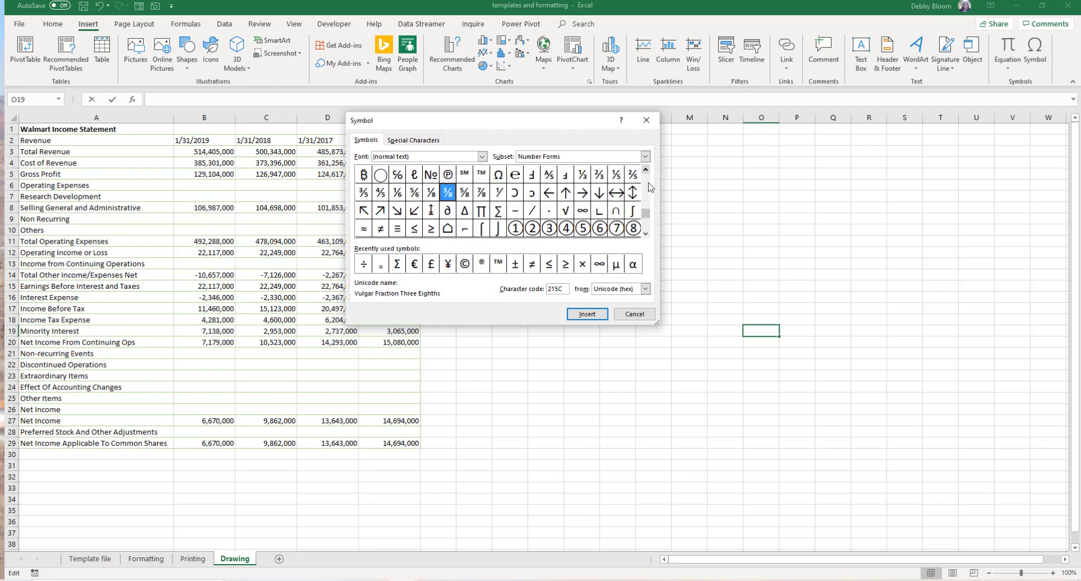
click(645, 233)
click(645, 233)
click(645, 233)
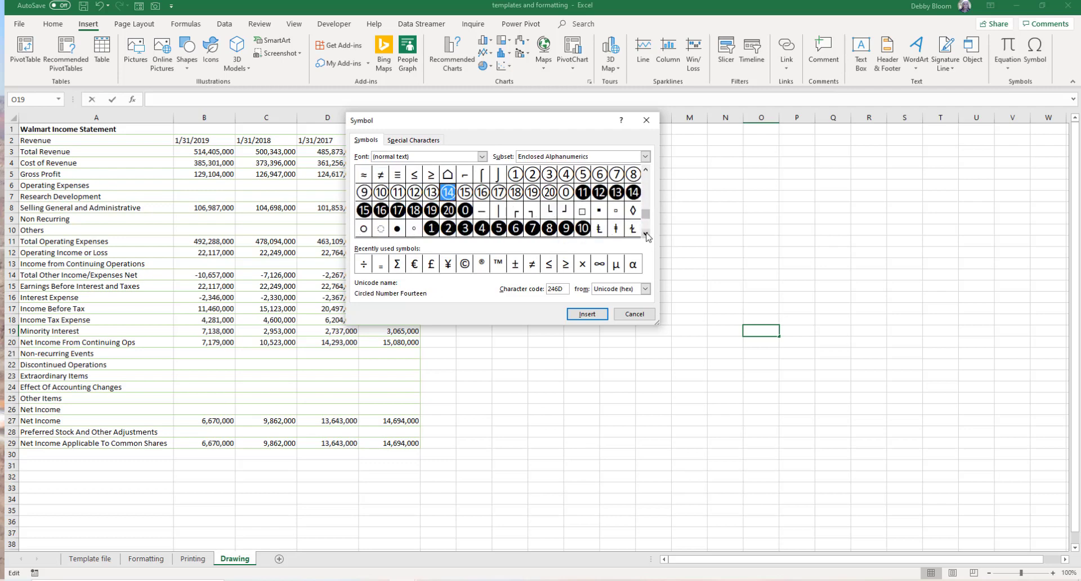
click(645, 233)
click(646, 233)
click(646, 233)
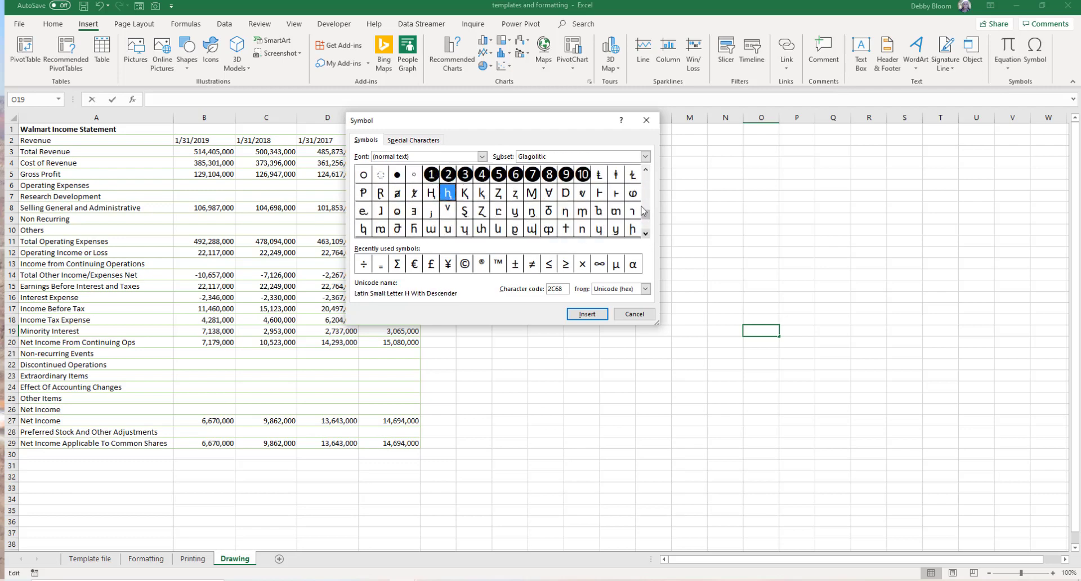
click(644, 157)
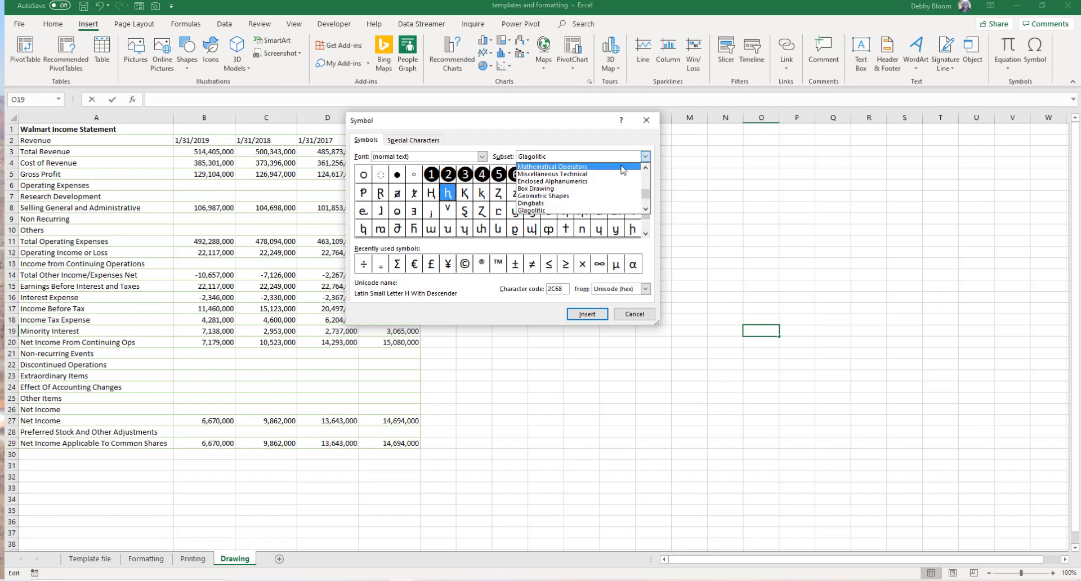
click(622, 168)
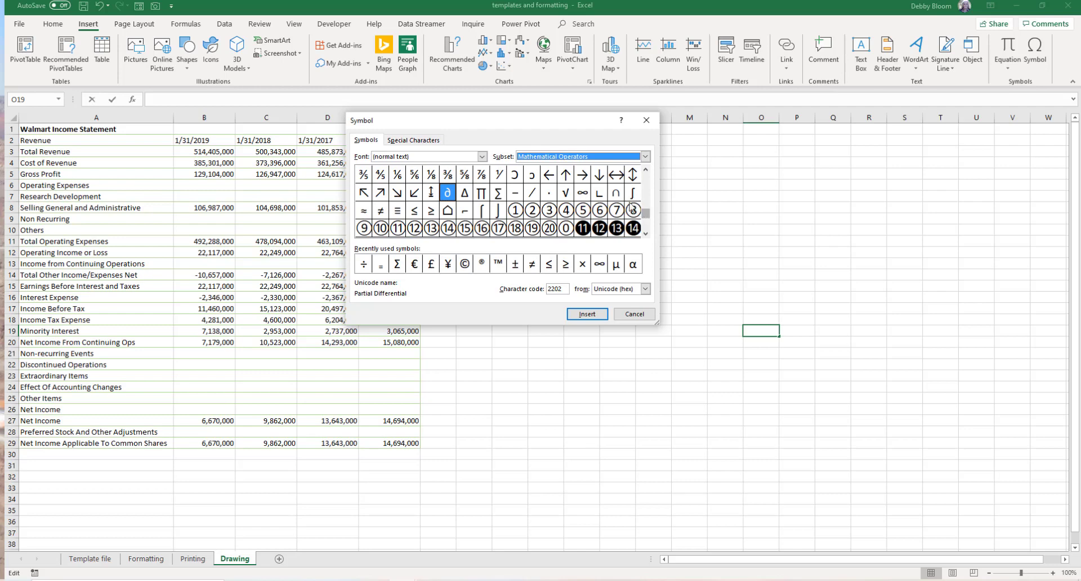
- Insert the N-Ary Product symbol into cell O19, then clear it from the cell
click(481, 194)
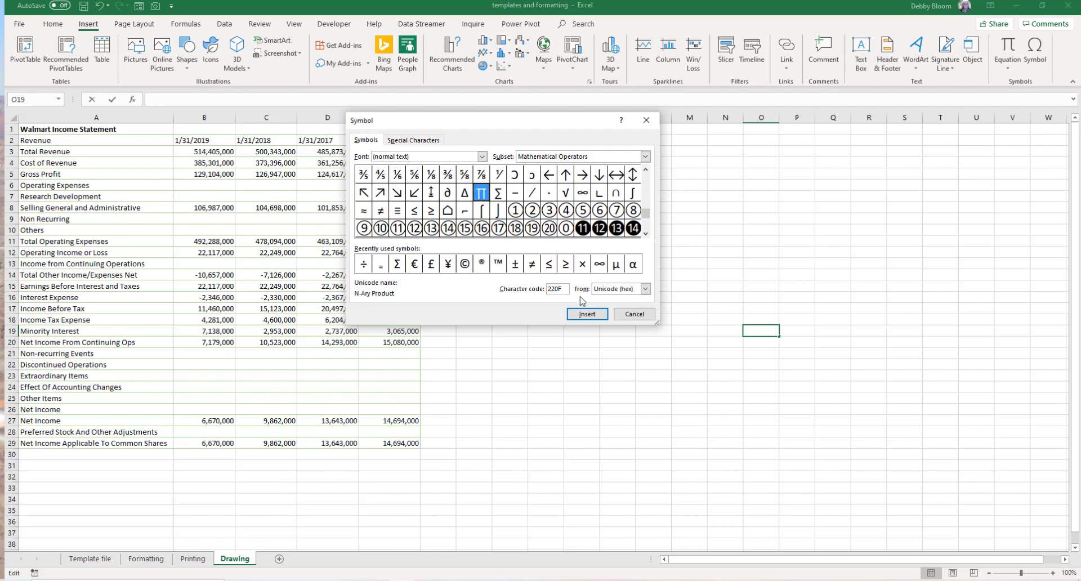
click(587, 315)
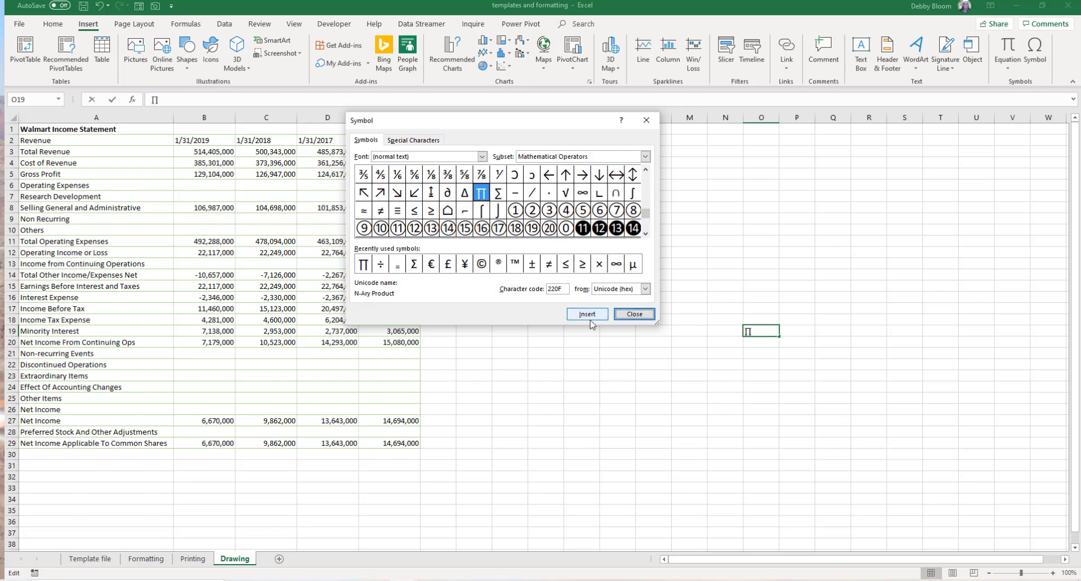
click(634, 314)
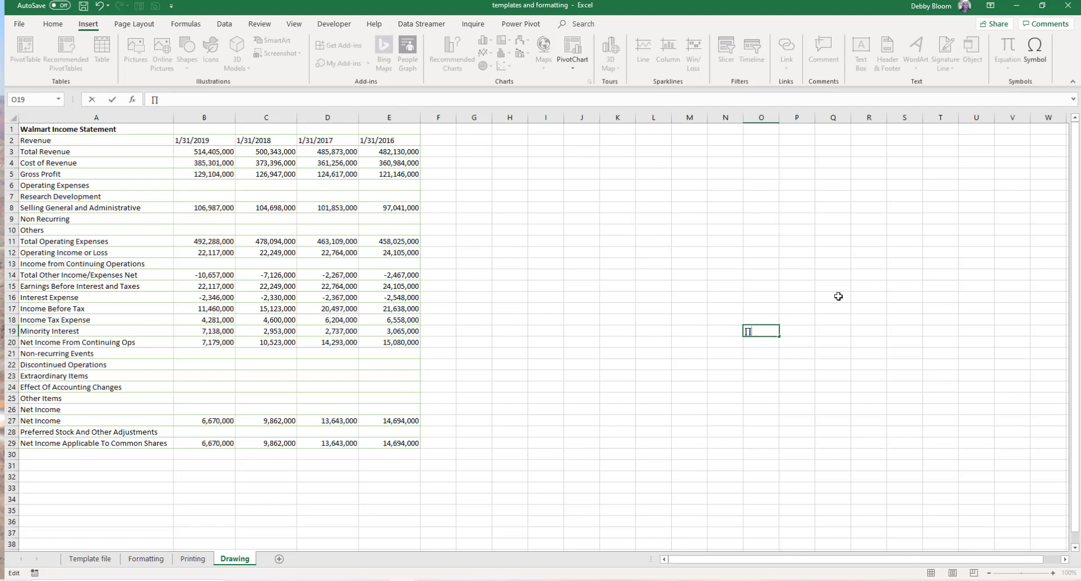
key(BackSpace)
- Insert the N-Ary Summation symbol into cell G2, then remove it from the cell
click(477, 141)
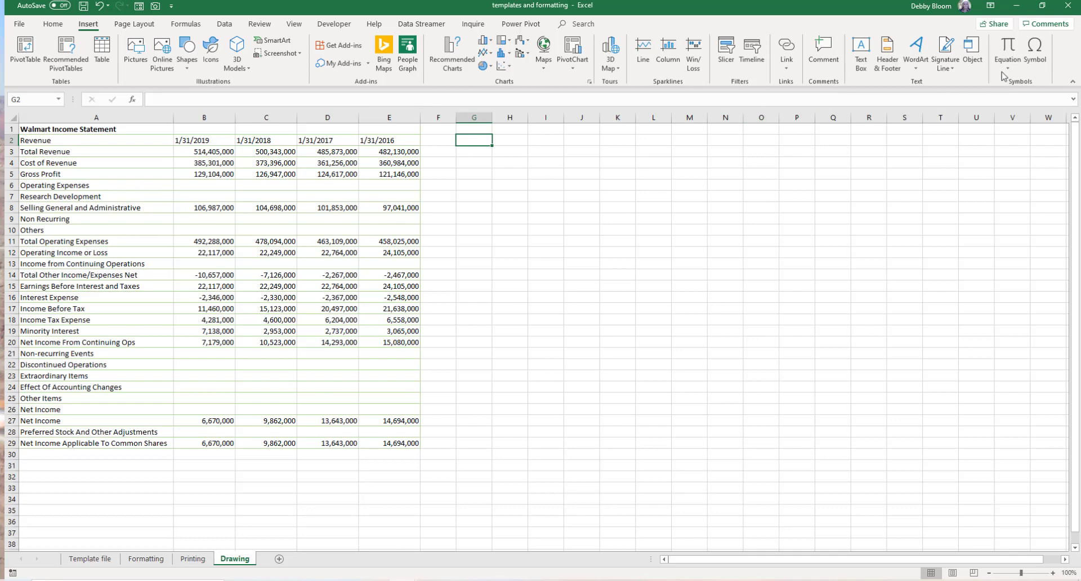
click(1035, 53)
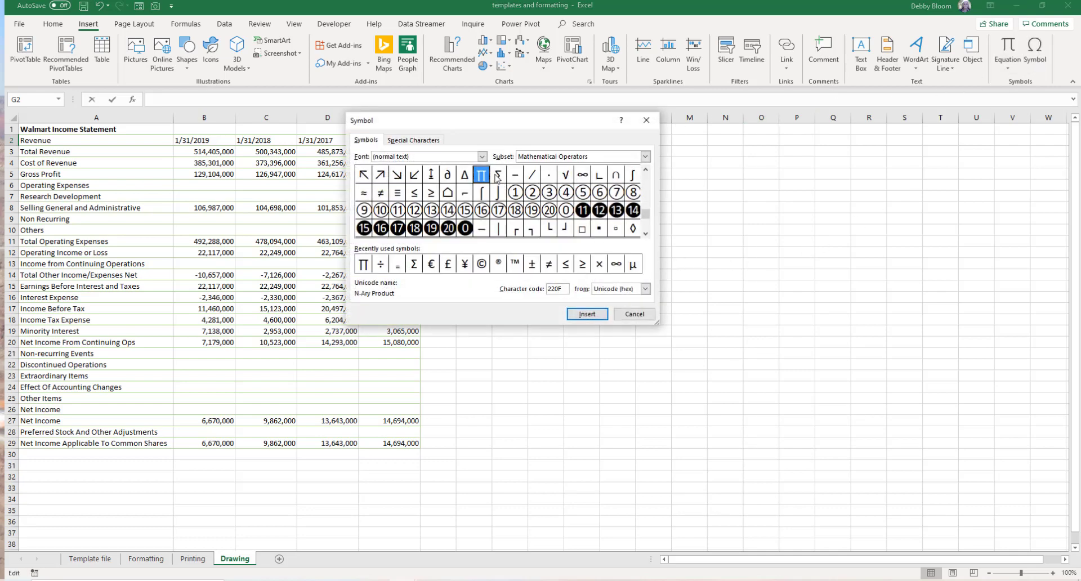
click(497, 176)
click(587, 315)
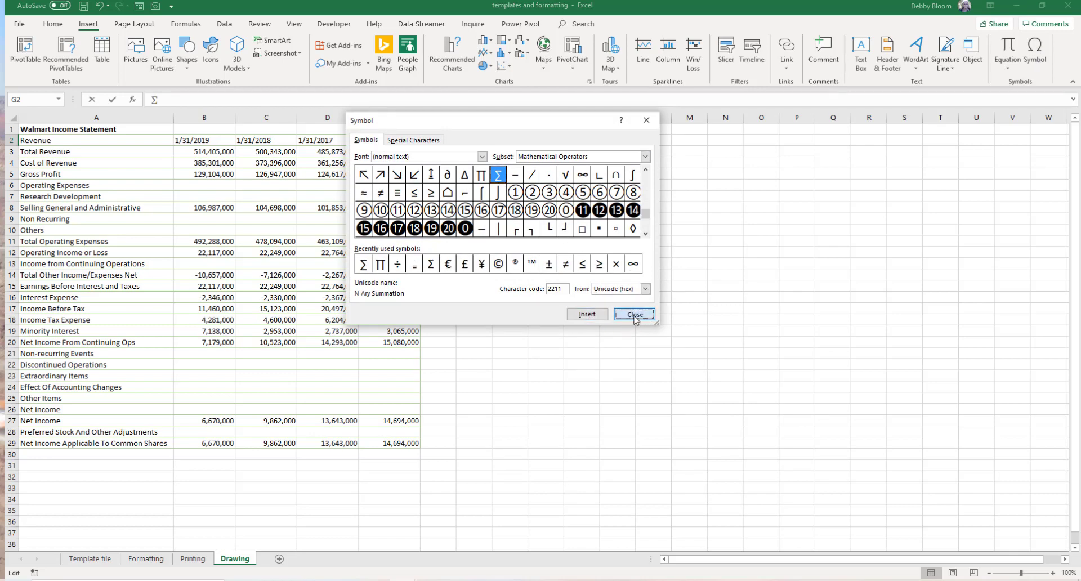
click(634, 315)
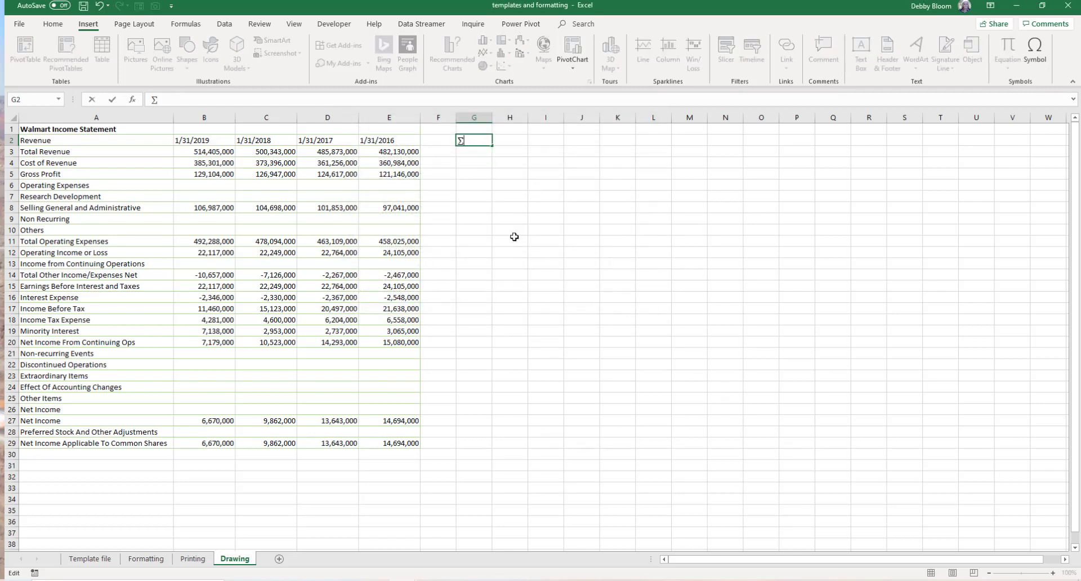
key(BackSpace)
key(Return)
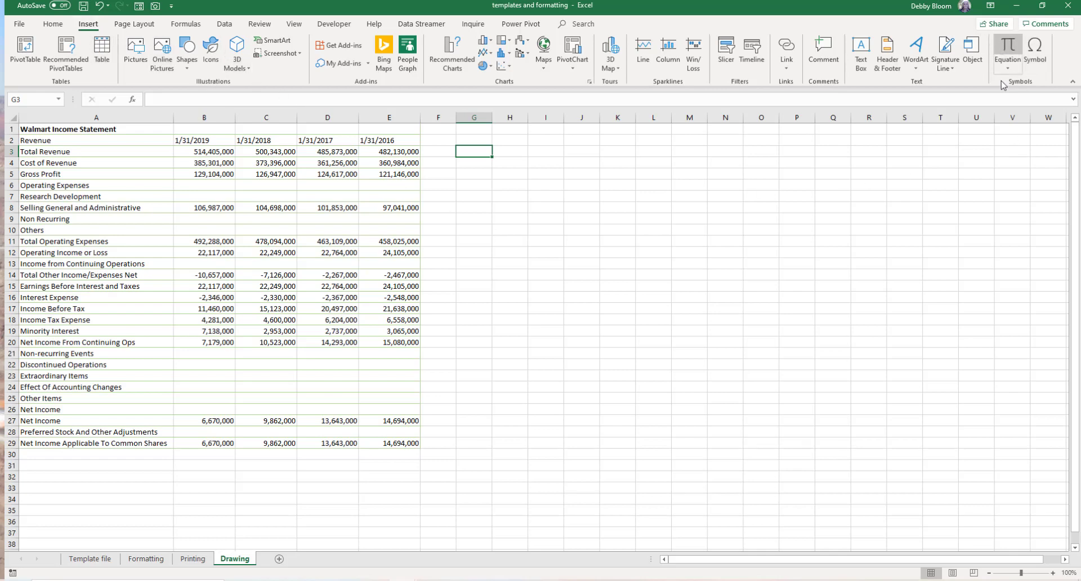
- Insert the Pythagorean Theorem equation beside the table and widen its box
click(1008, 68)
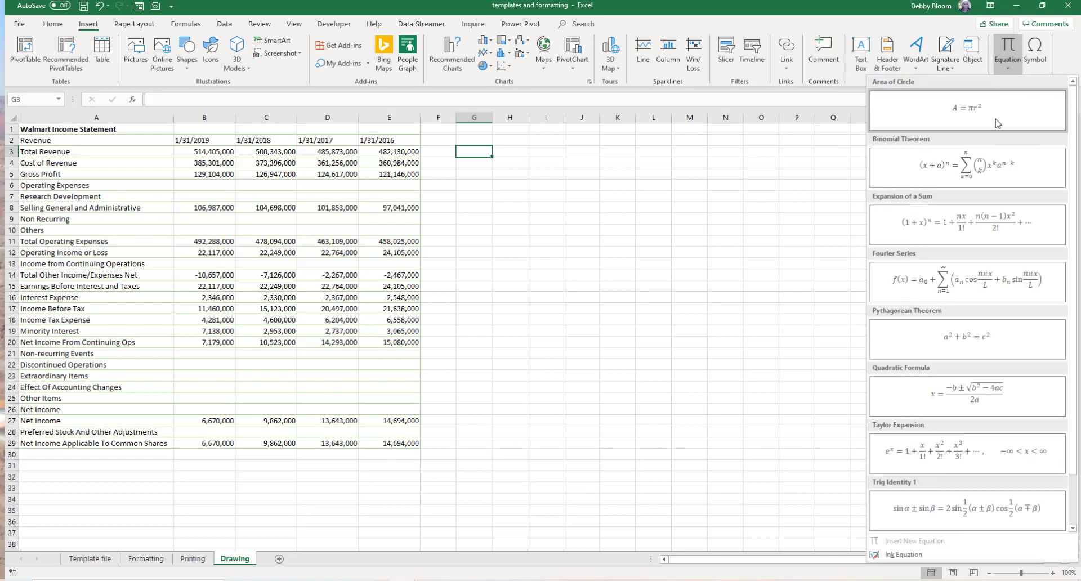
click(919, 338)
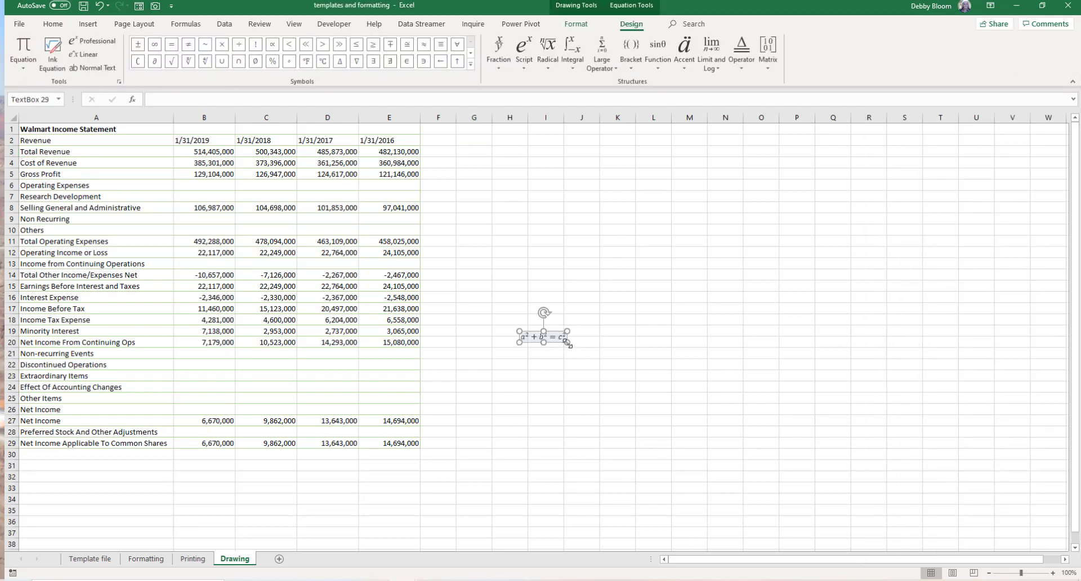
drag(567, 343, 673, 404)
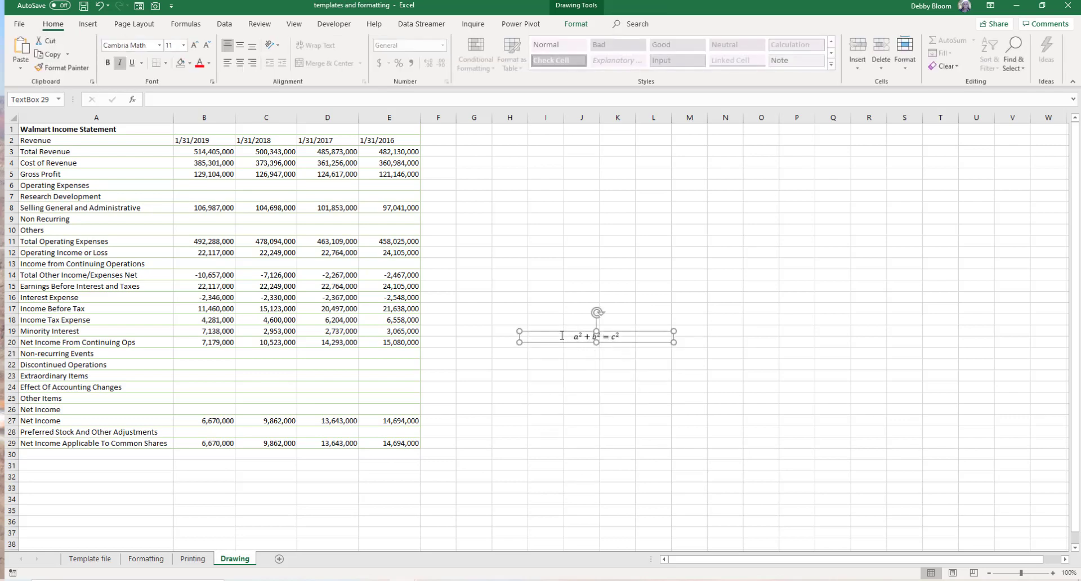
- Set the equation's font size to 32
drag(561, 336, 647, 332)
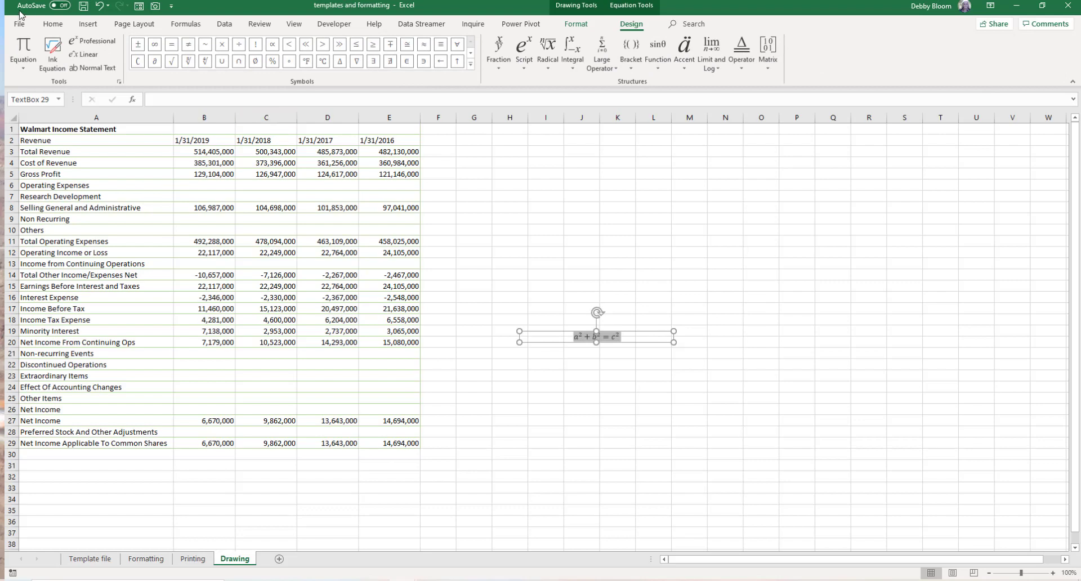
click(53, 24)
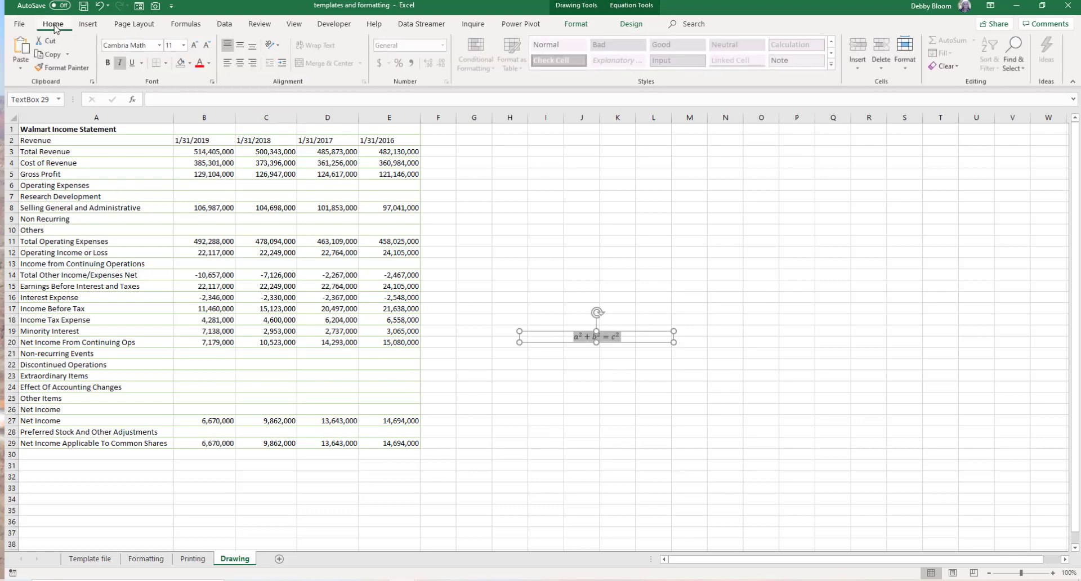
click(184, 45)
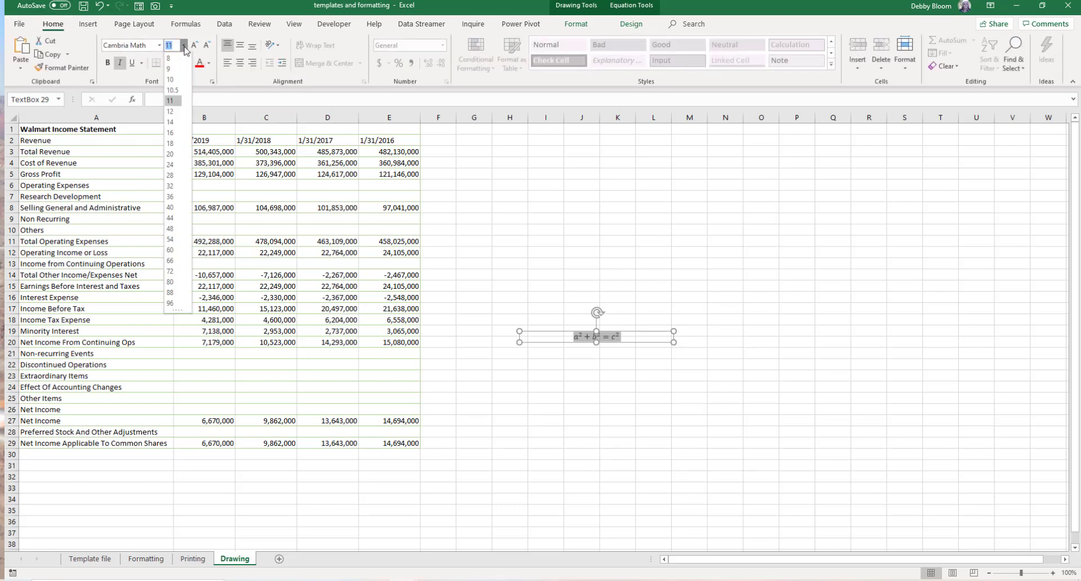
click(171, 186)
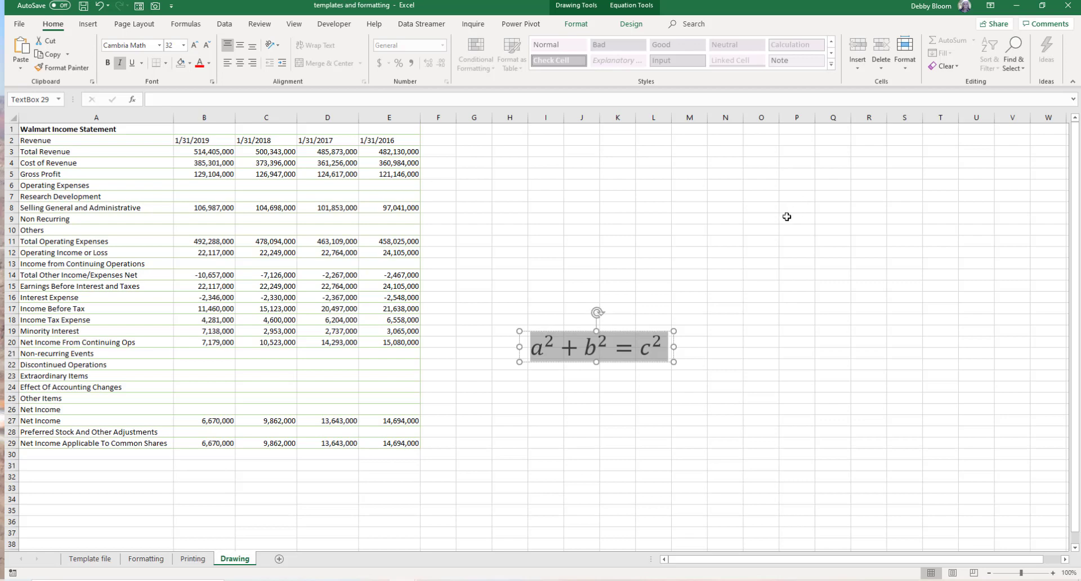
- Delete the equation box
click(636, 331)
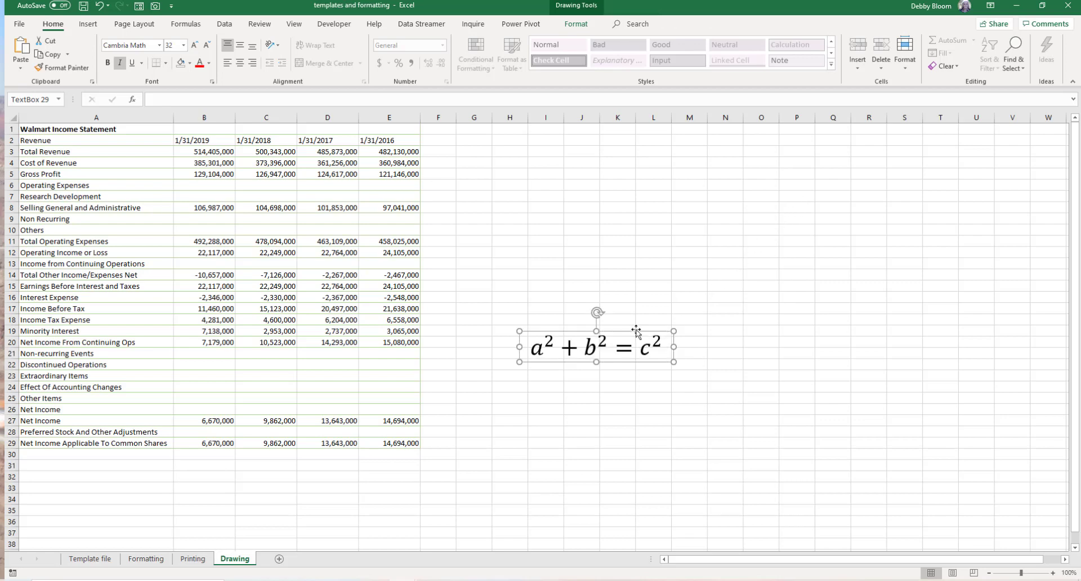
key(Delete)
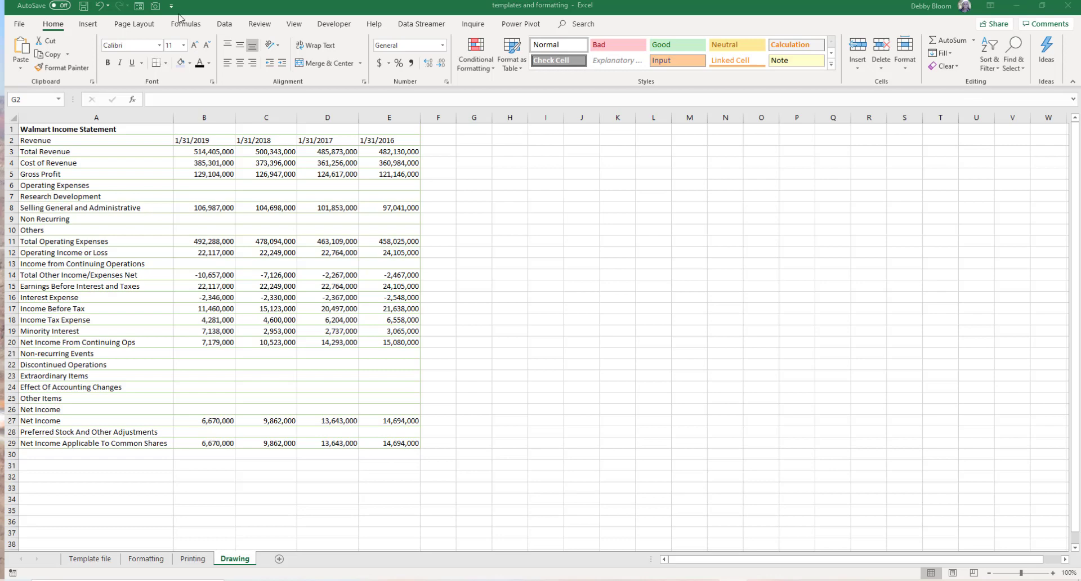
click(87, 23)
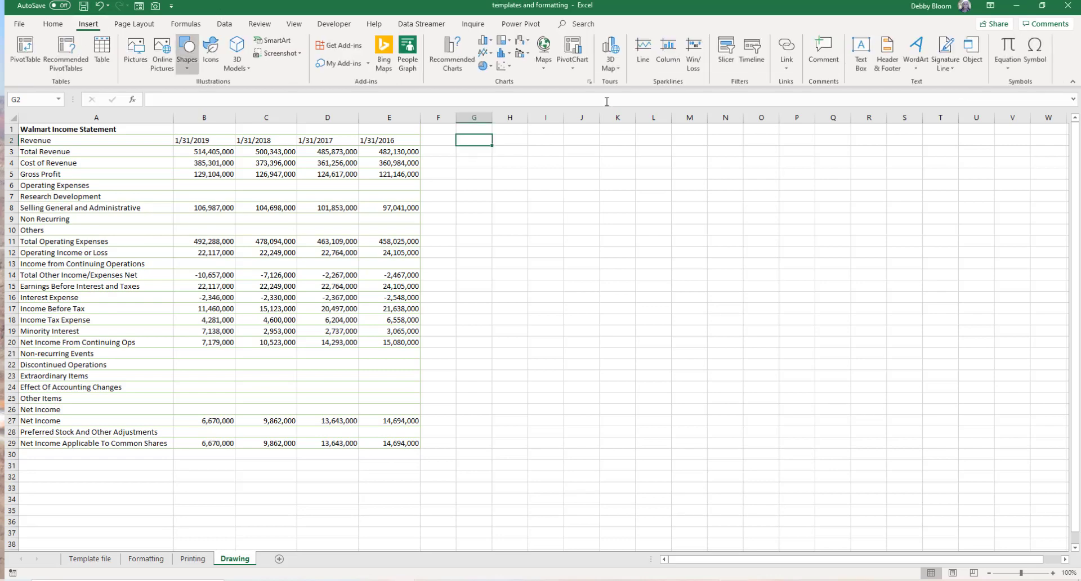
- Insert a new equation built from the Integral with Limits structure
click(1009, 50)
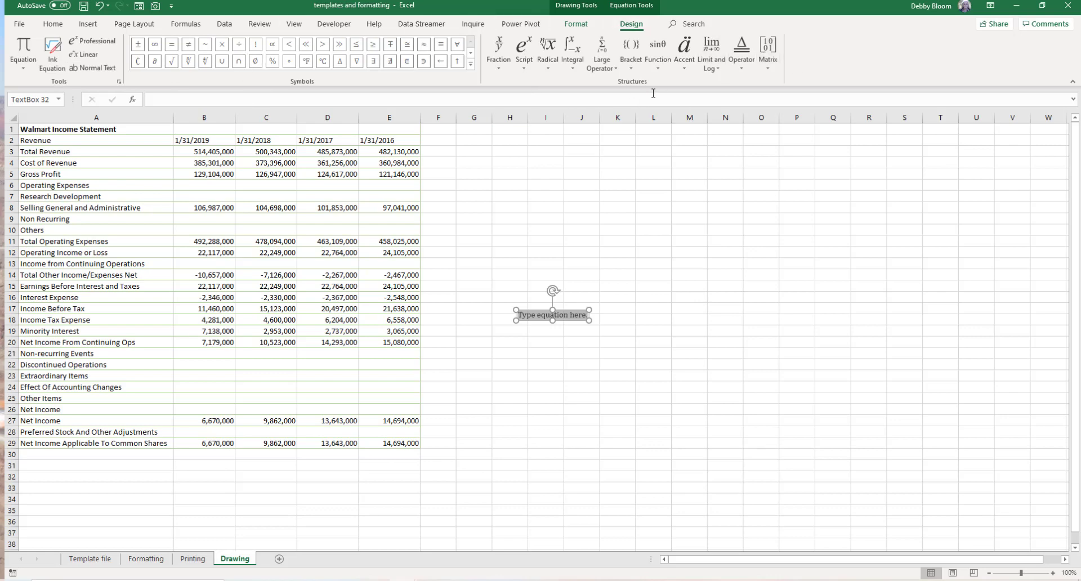
click(577, 70)
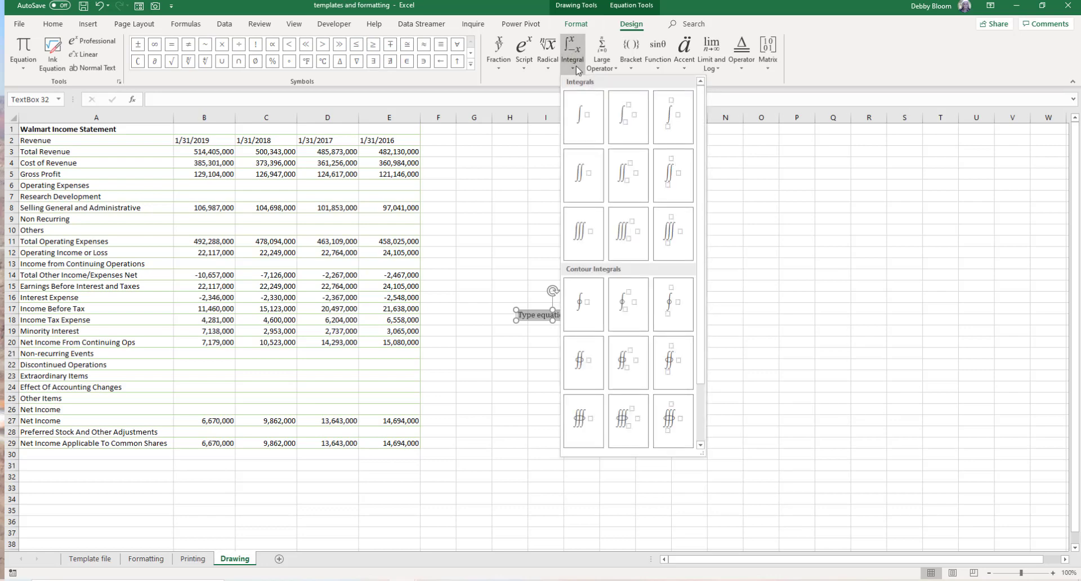
click(639, 121)
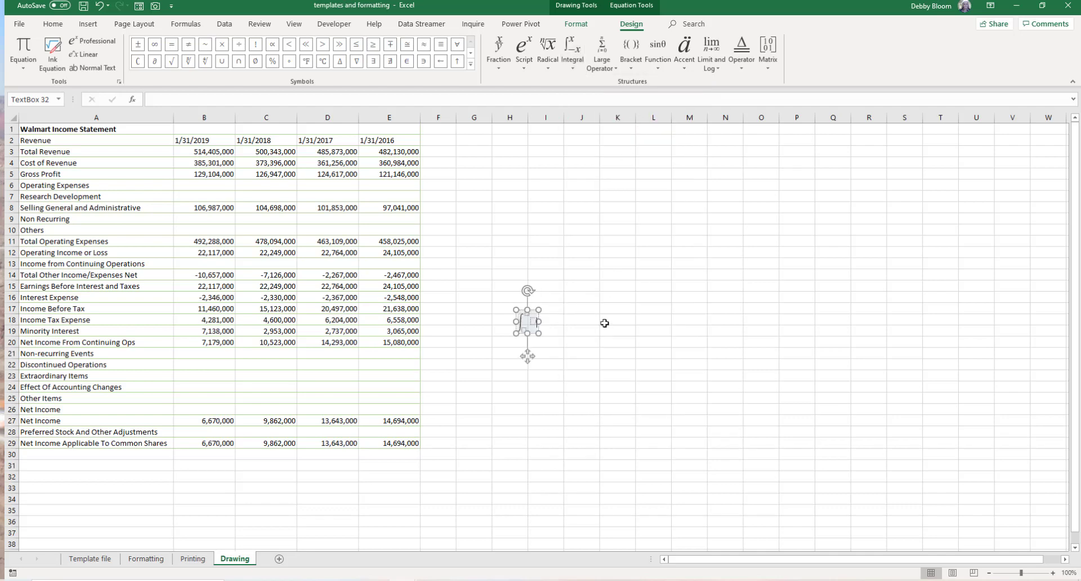
- Widen the equation box and set its font size to 54
drag(537, 333, 589, 364)
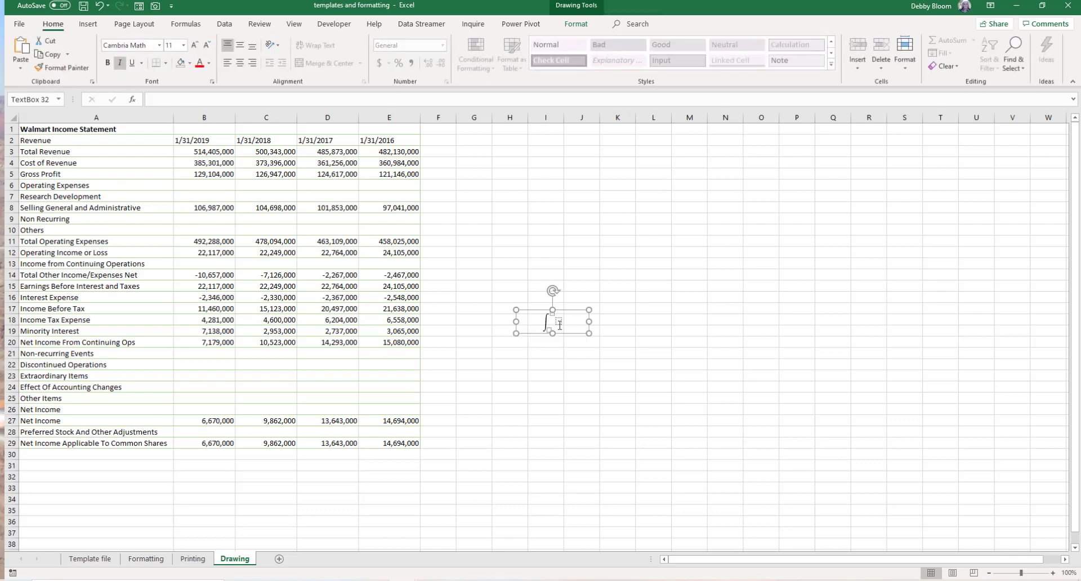
click(559, 325)
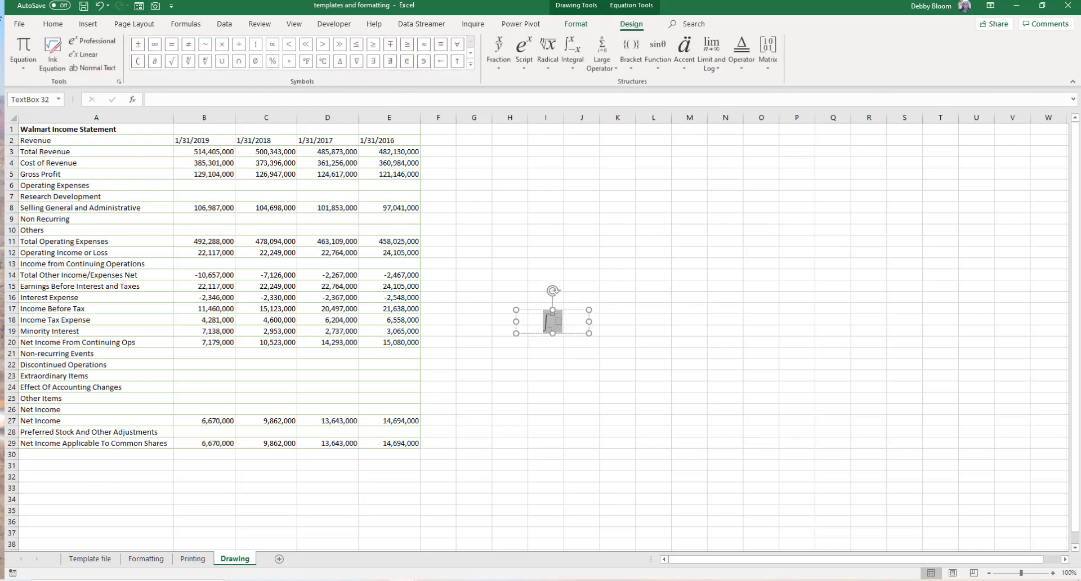
click(59, 25)
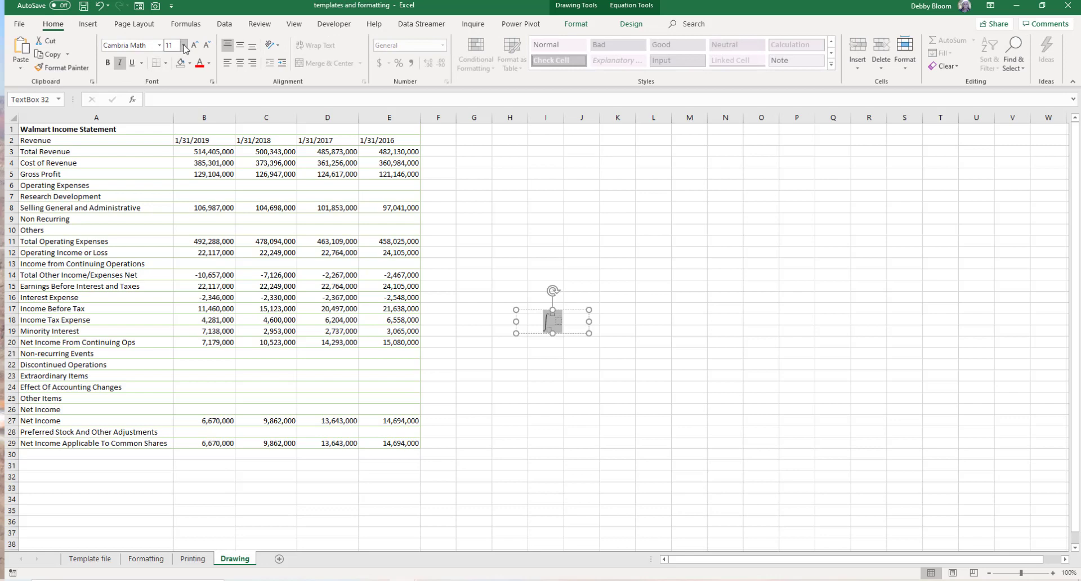
click(183, 45)
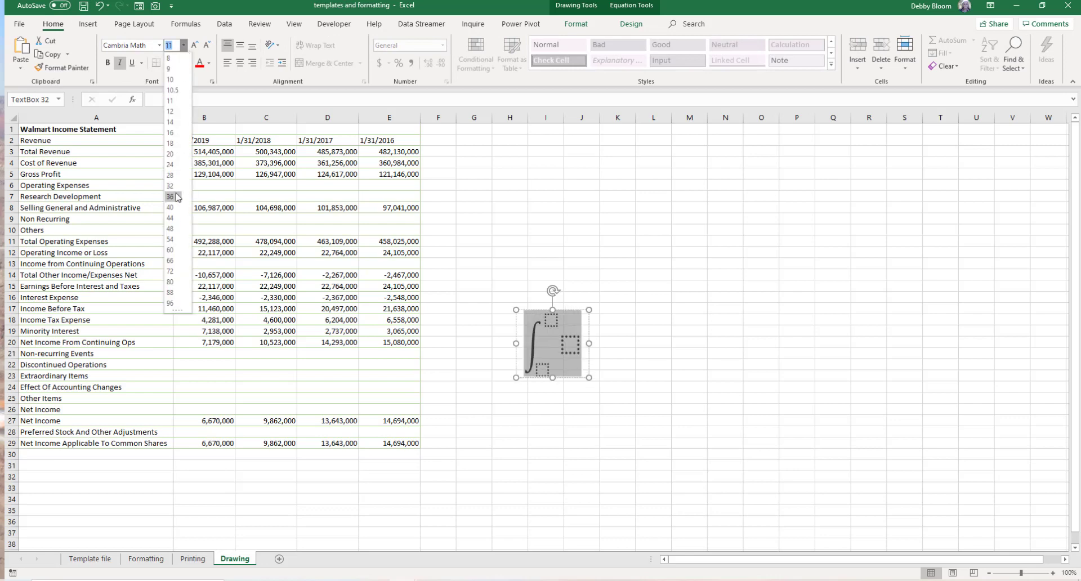
click(179, 239)
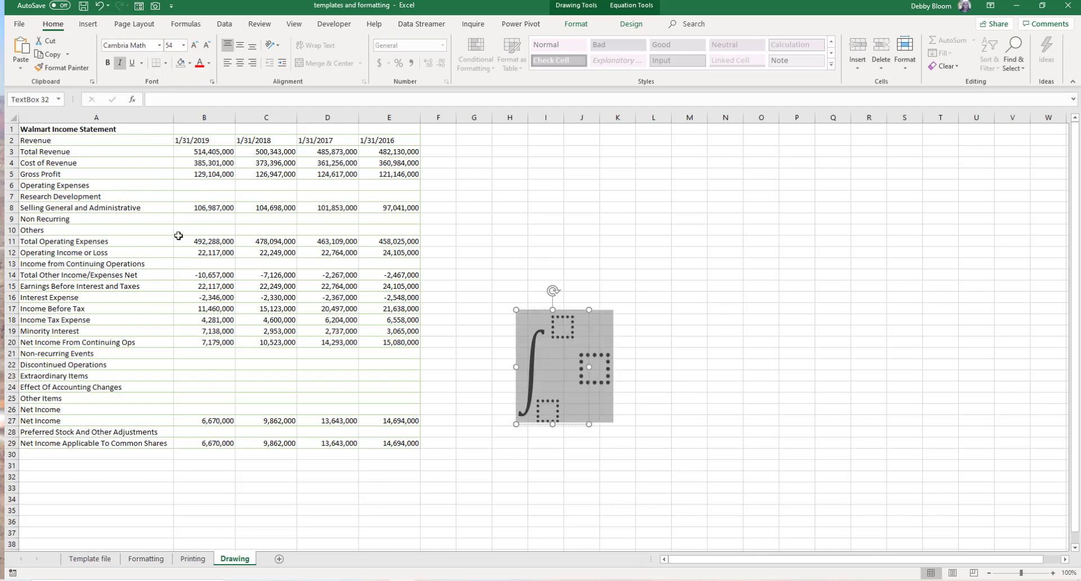
- Enter x=−∞ as the integral's upper limit, using the infinity symbol
click(566, 335)
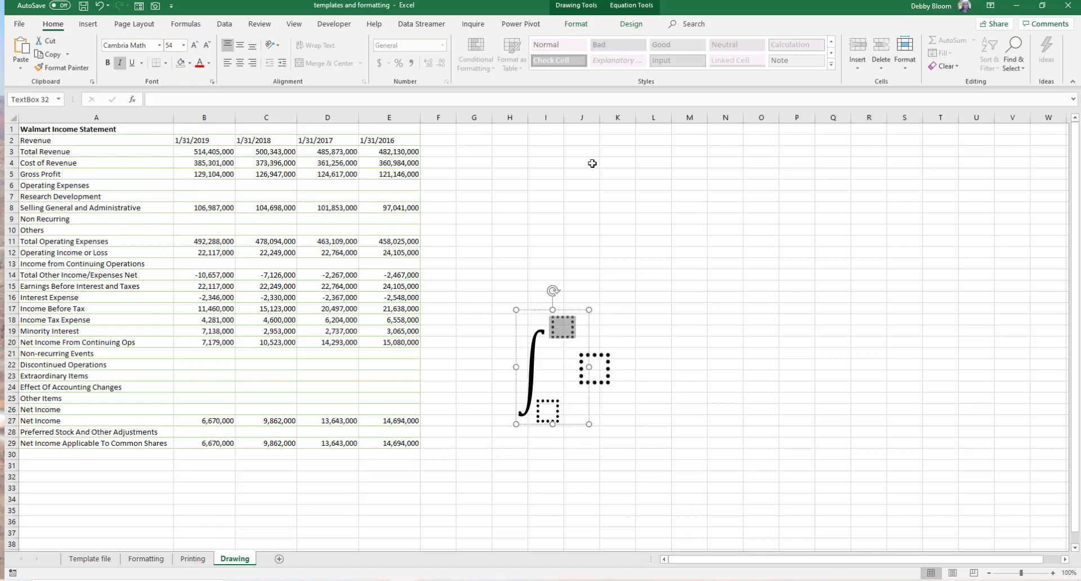
click(633, 25)
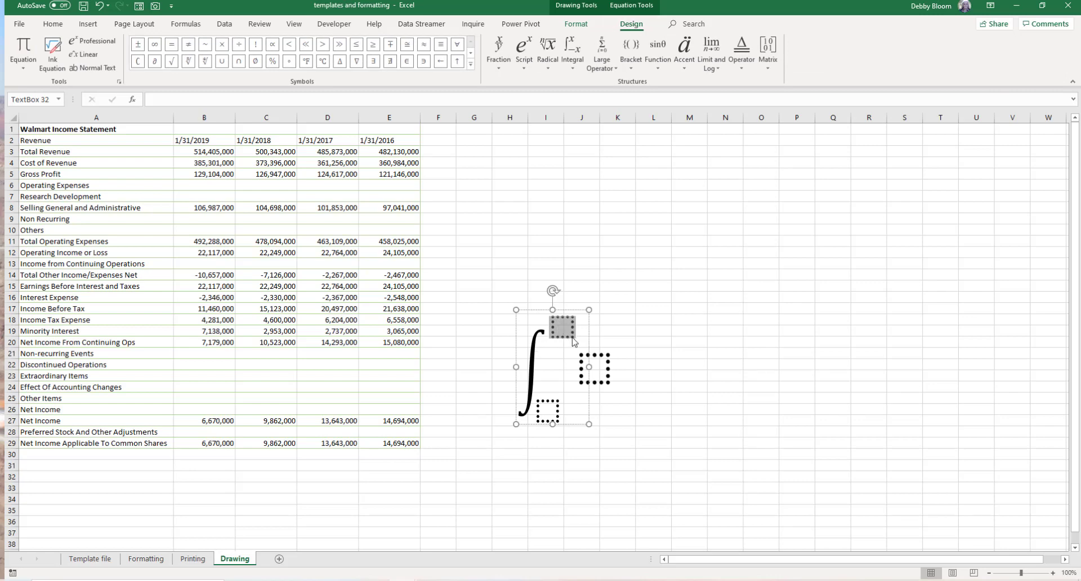
text(x)
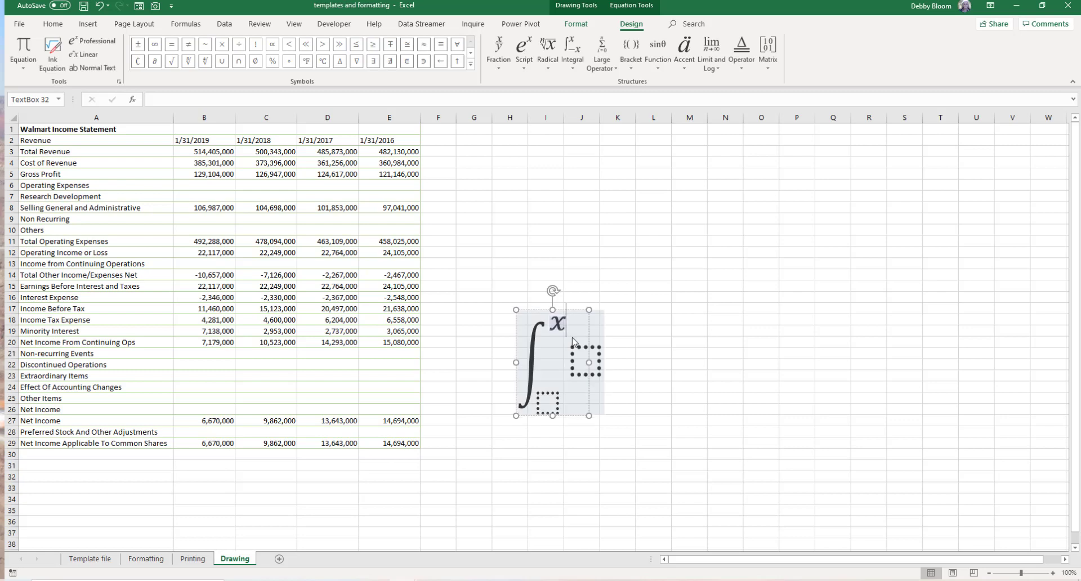
text(=)
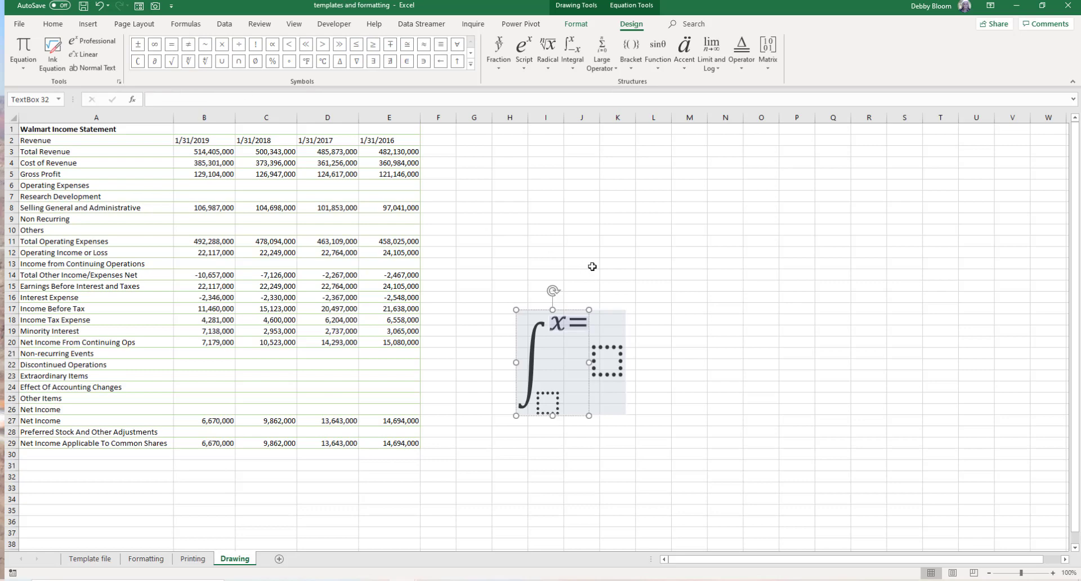
text(-)
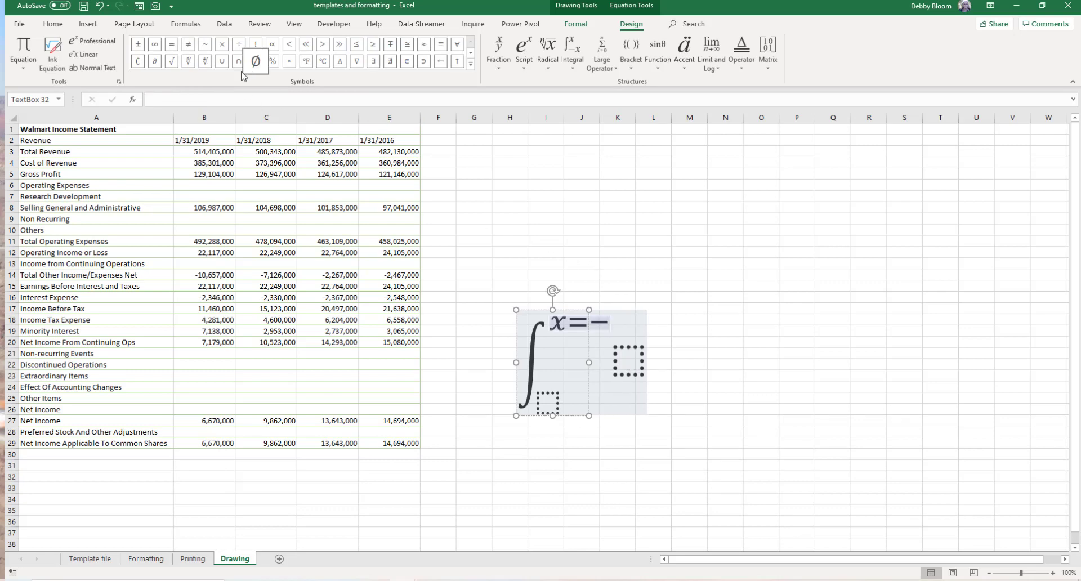
click(155, 46)
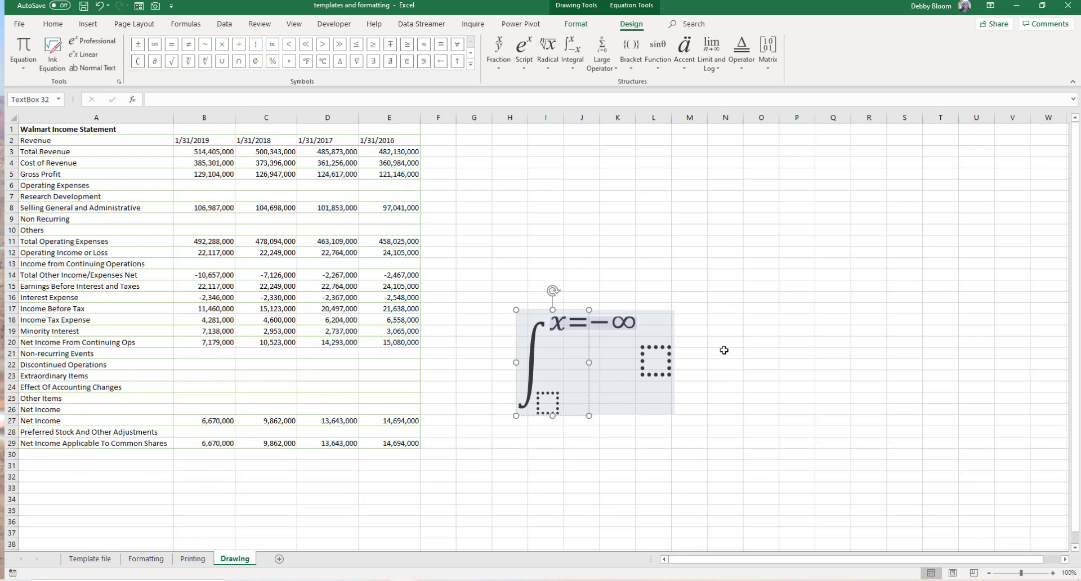
- Enter x=∞ as the integral's lower limit
click(551, 404)
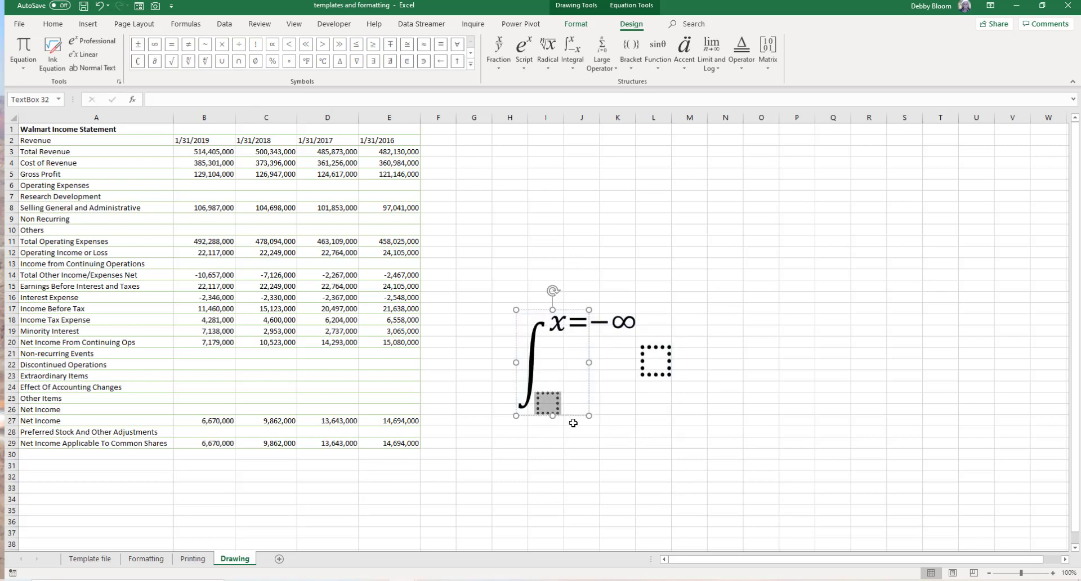
text(x=)
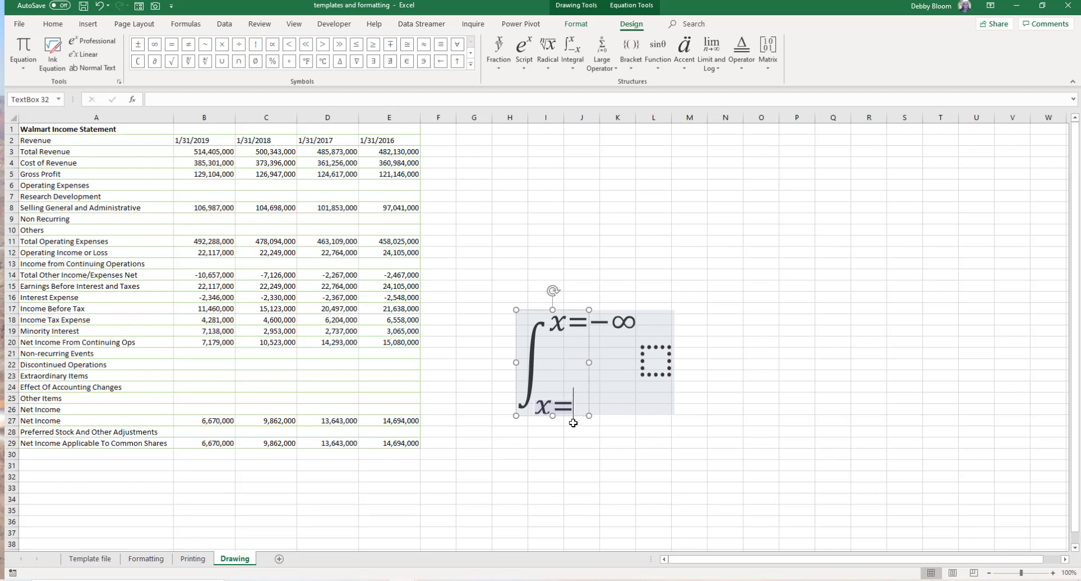
click(154, 50)
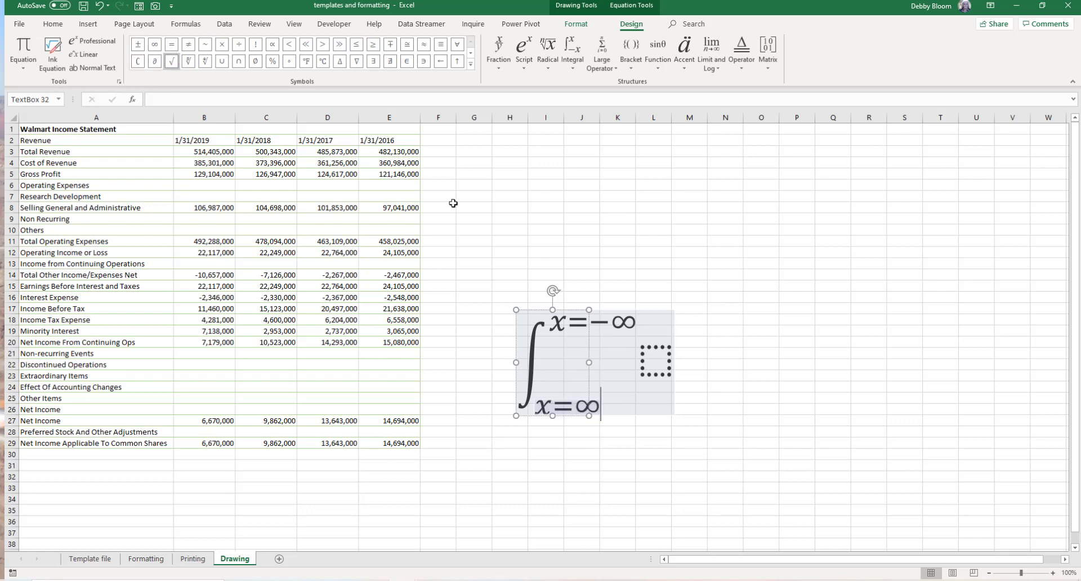
- Insert the e^(−iωt) common superscript as the integrand
click(655, 361)
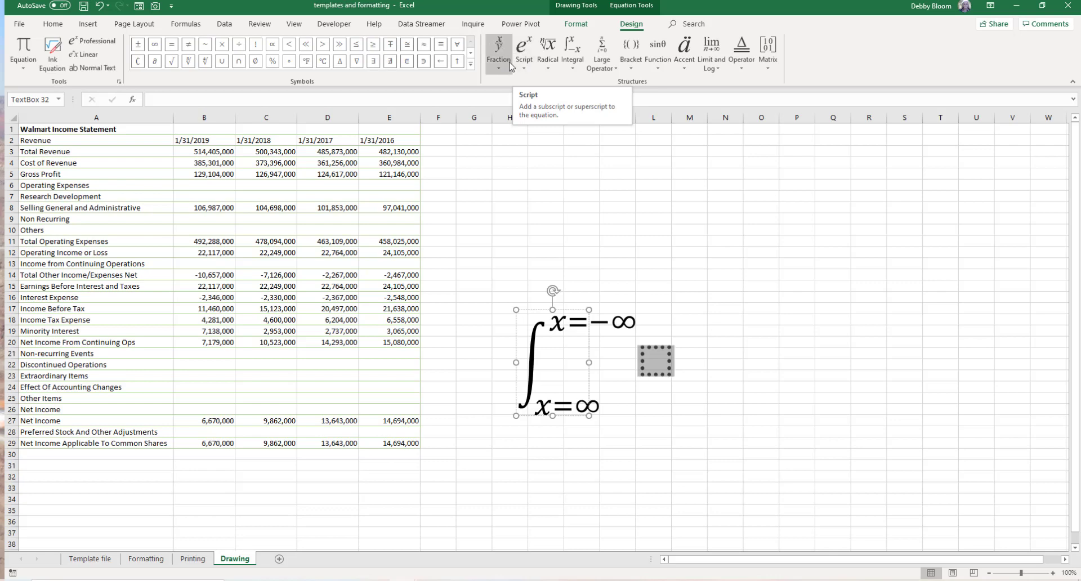
click(529, 70)
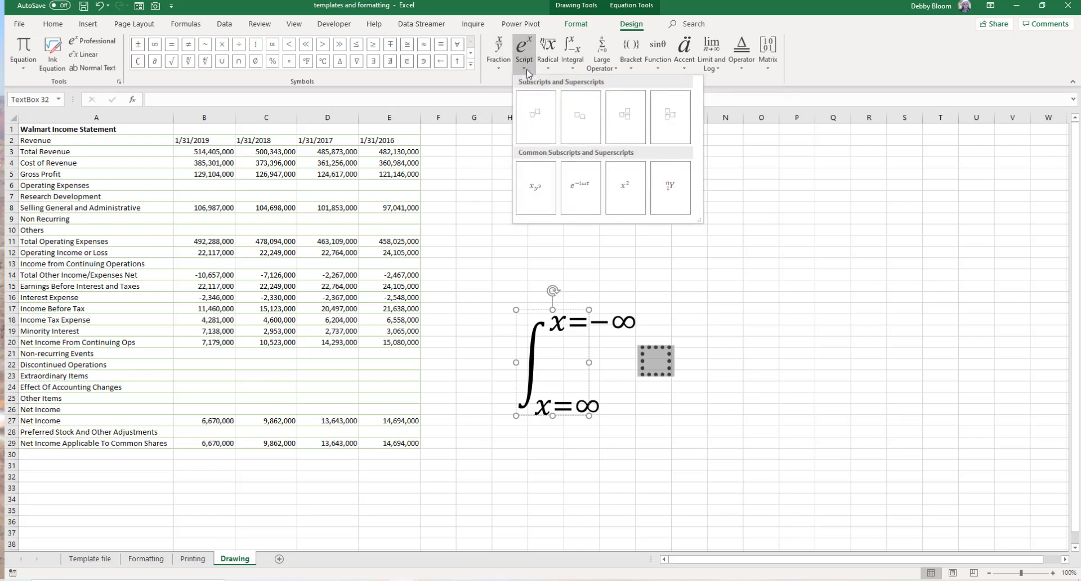
click(590, 201)
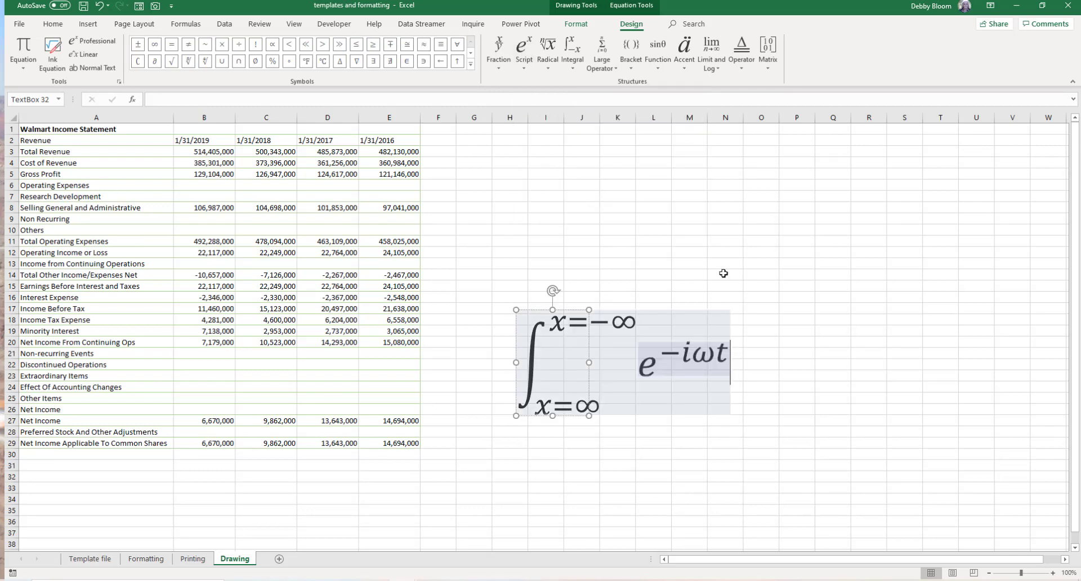
- Replace the exponent of e with rt
click(715, 356)
click(732, 357)
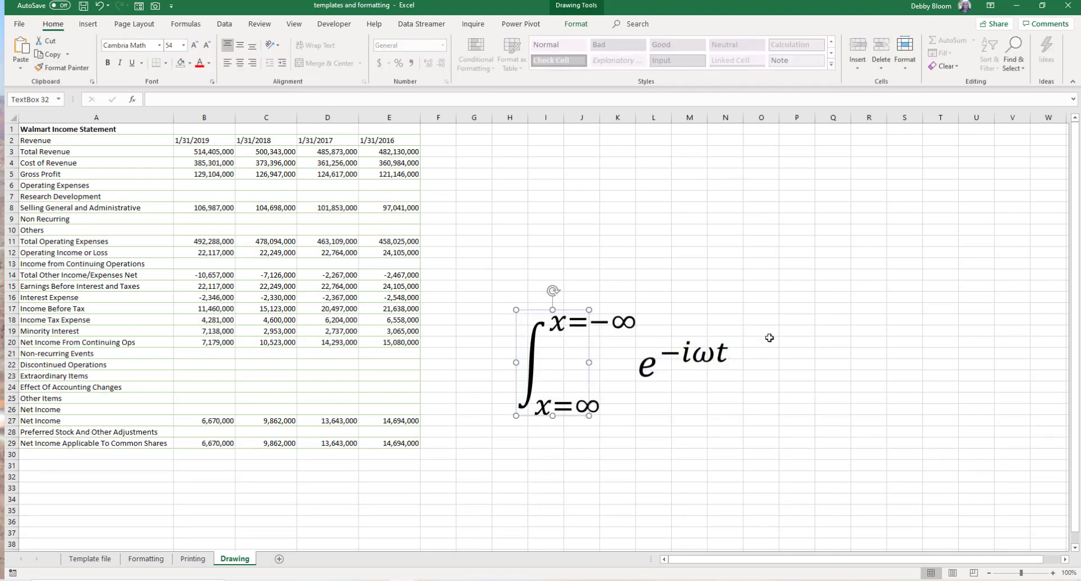
key(ctrl+a)
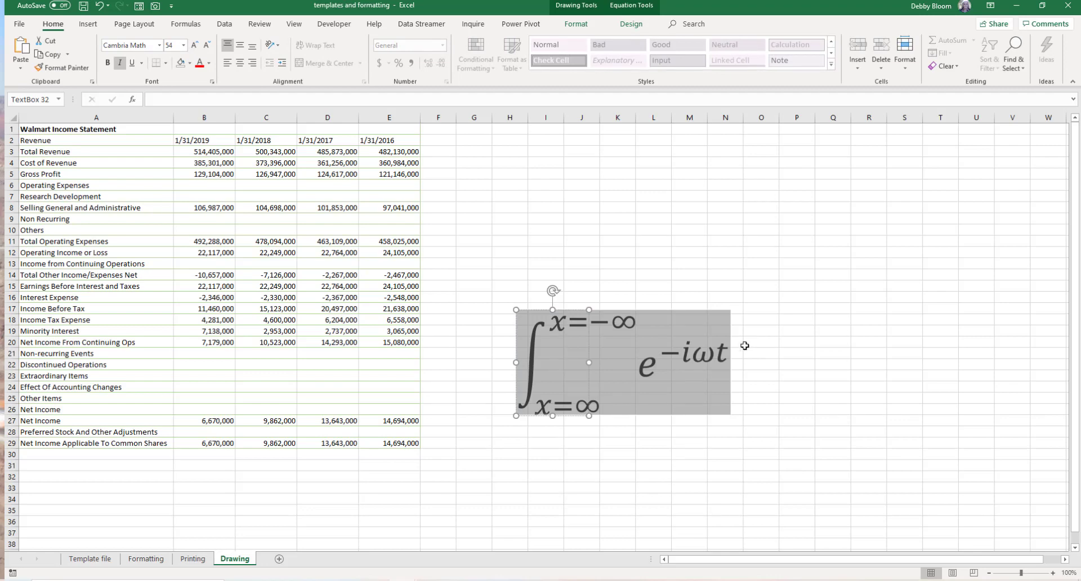
click(716, 356)
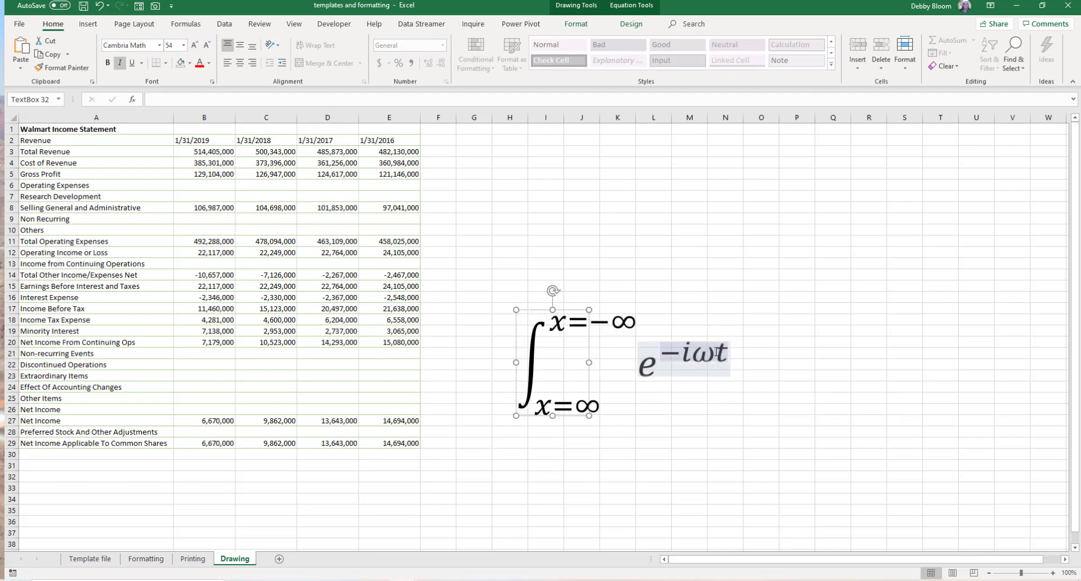
key(BackSpace)
key(BackSpace)
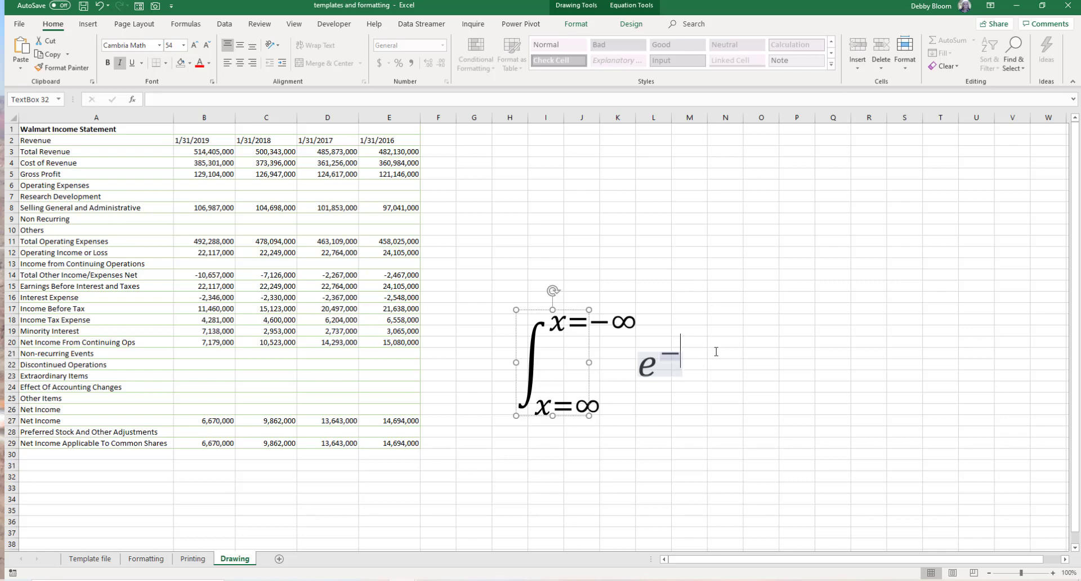
key(BackSpace)
text(rt)
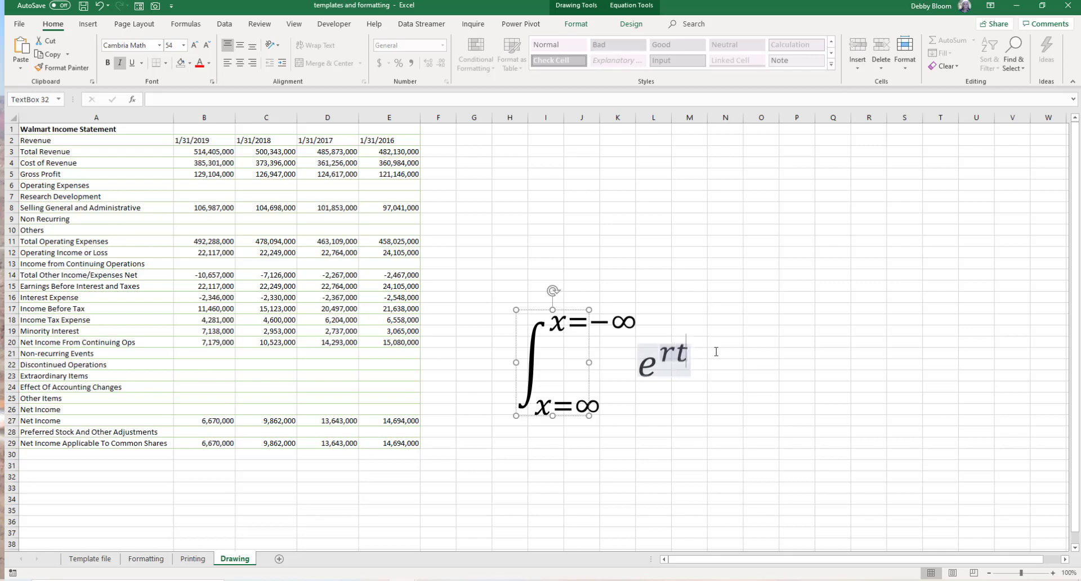
click(760, 341)
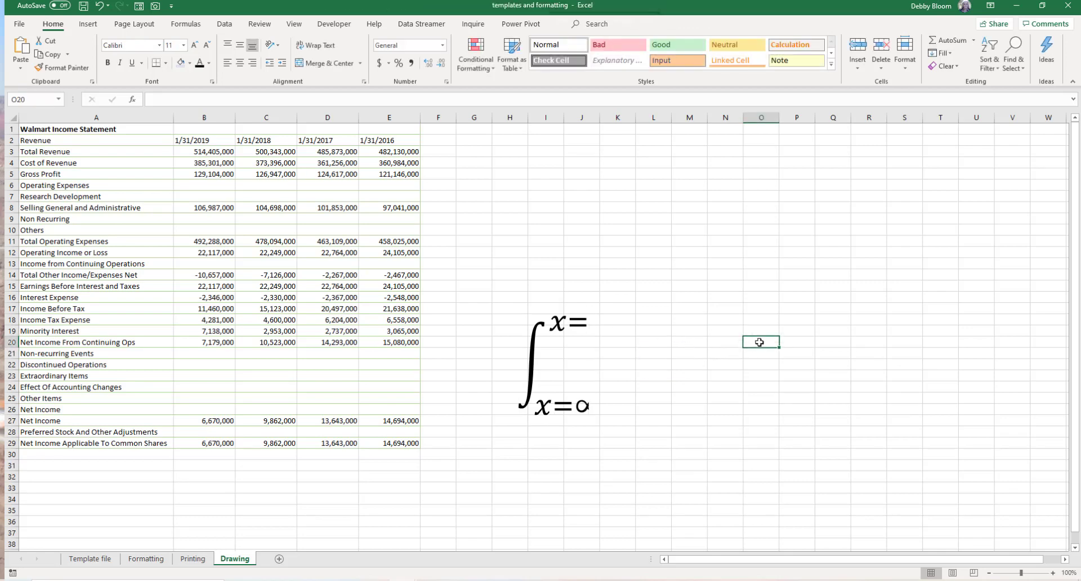
- Widen the equation box so the whole integral fits
click(526, 353)
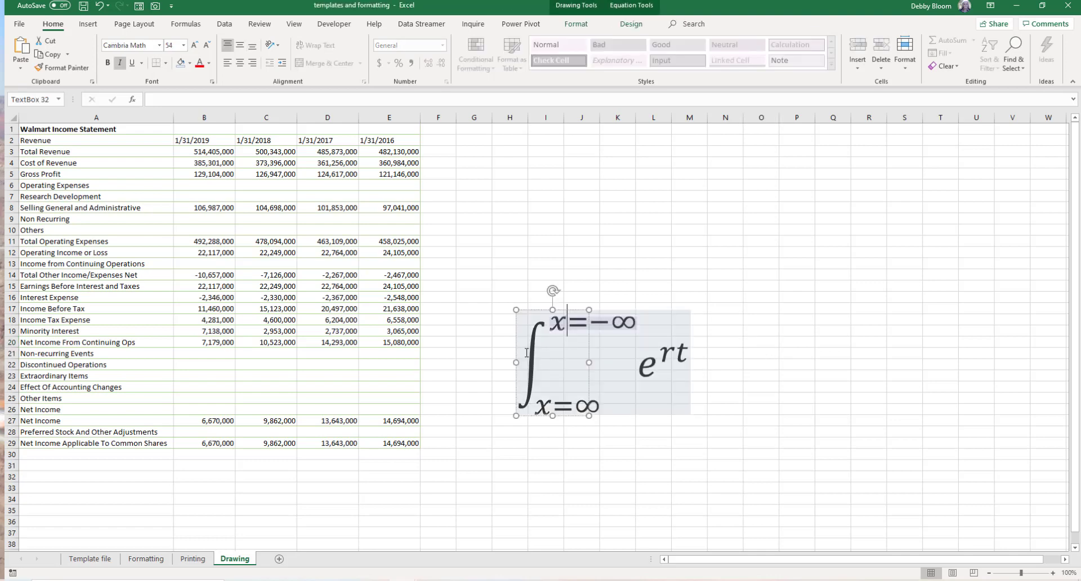
click(588, 362)
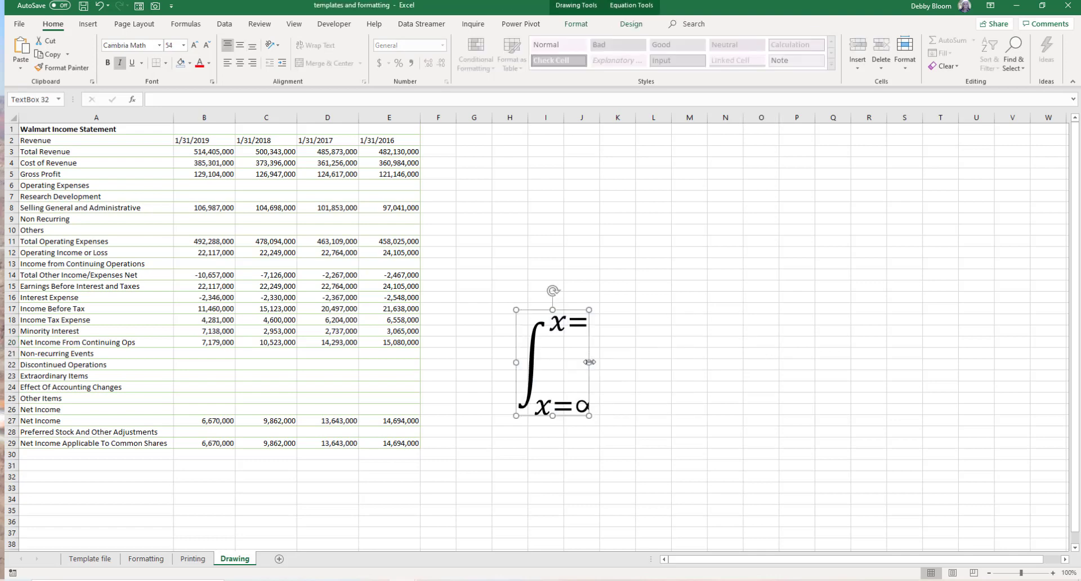
drag(595, 362, 742, 369)
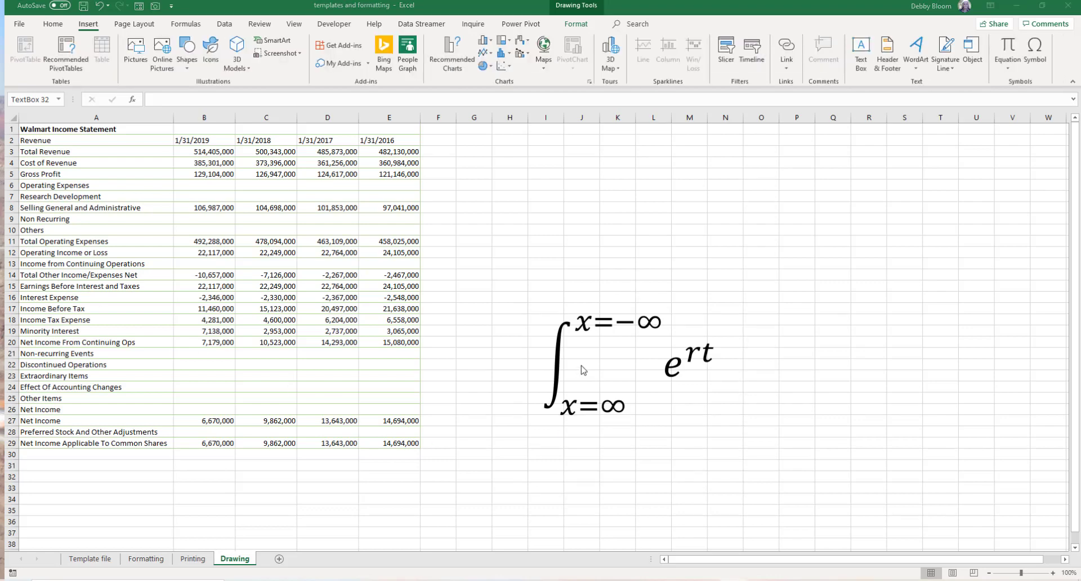
- Delete the equation box
click(572, 341)
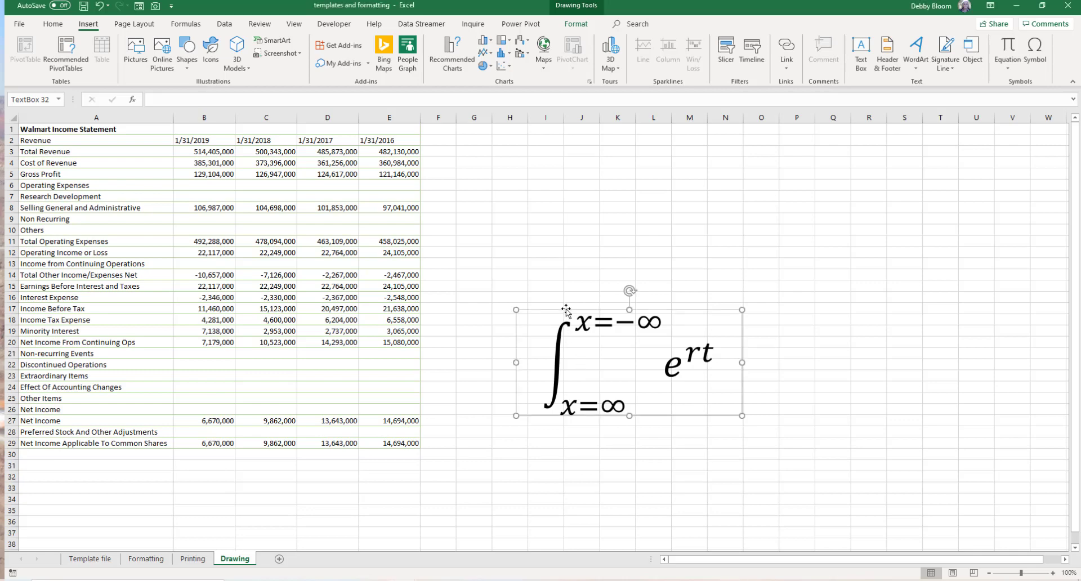
key(Delete)
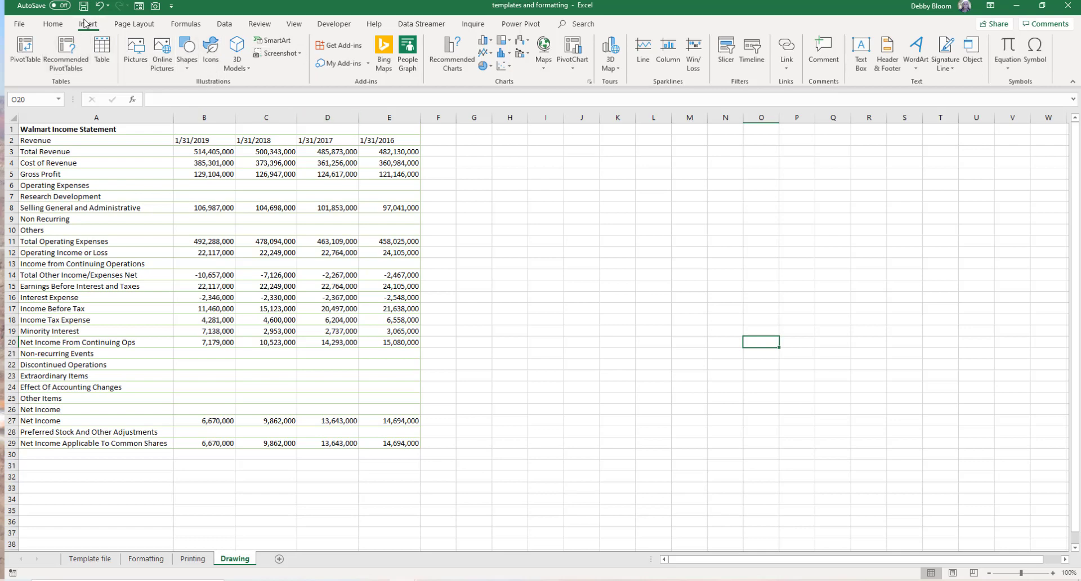
- Browse the SmartArt categories and insert a Titled Matrix graphic from the Matrix group
click(288, 46)
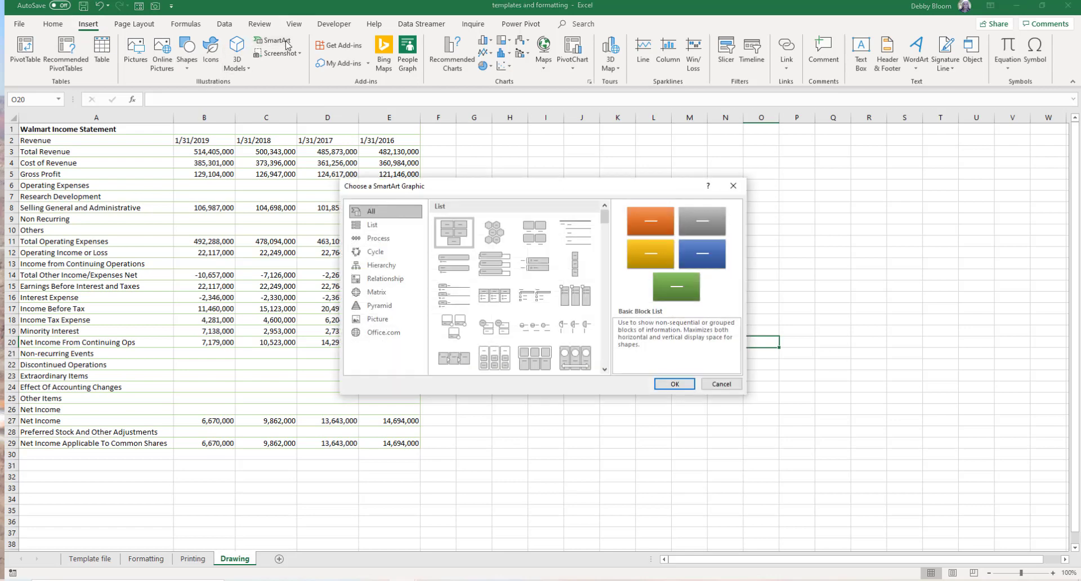
click(403, 226)
click(400, 237)
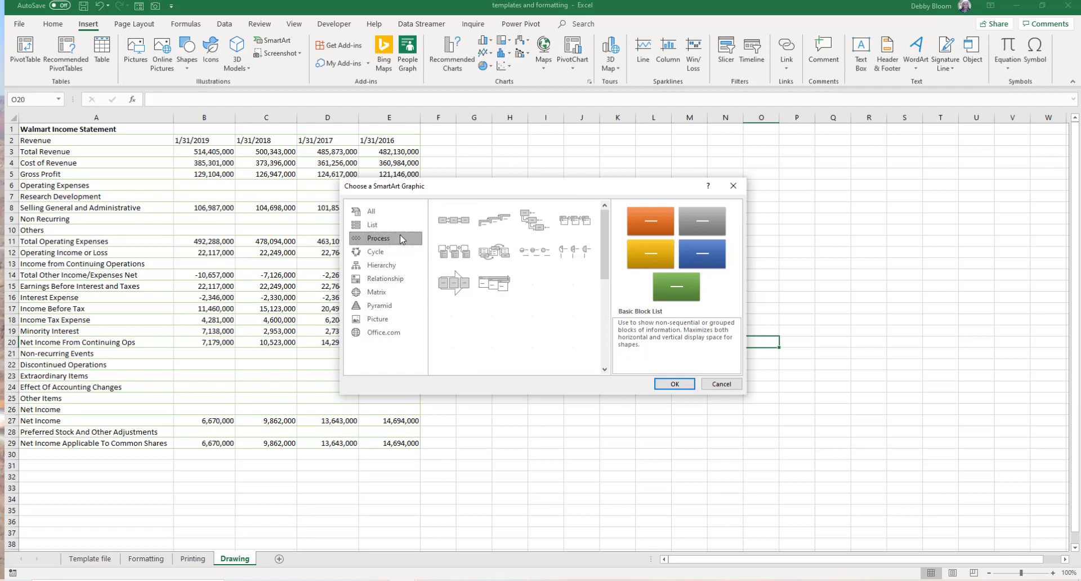
click(382, 228)
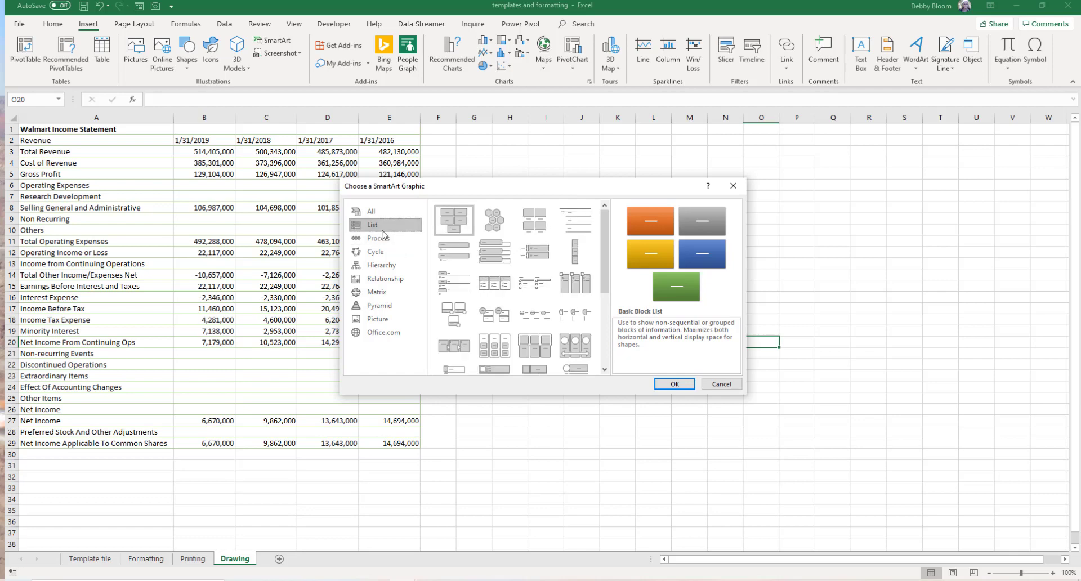
click(383, 238)
click(382, 253)
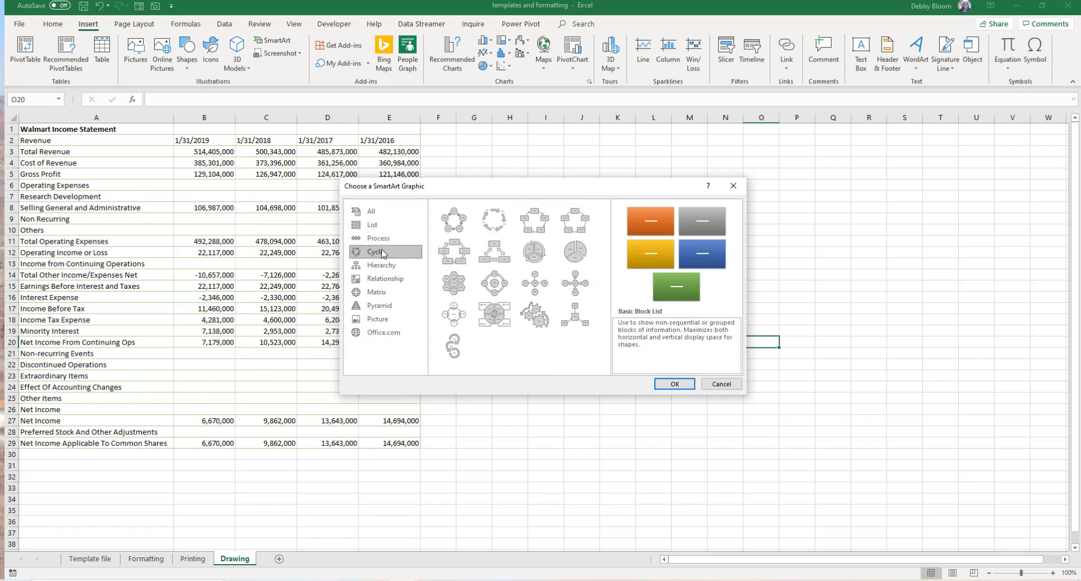
click(385, 266)
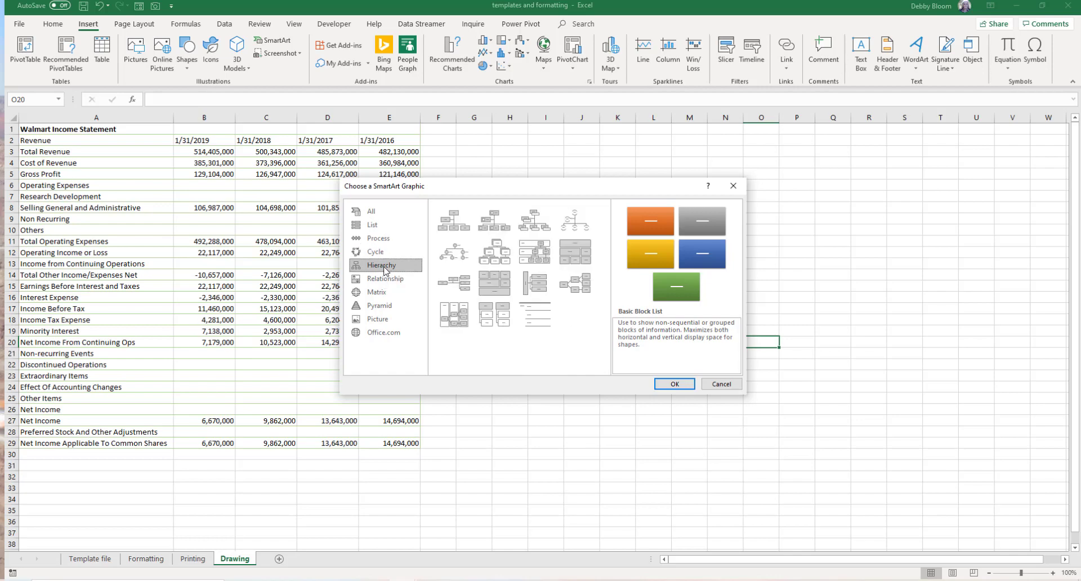
click(387, 279)
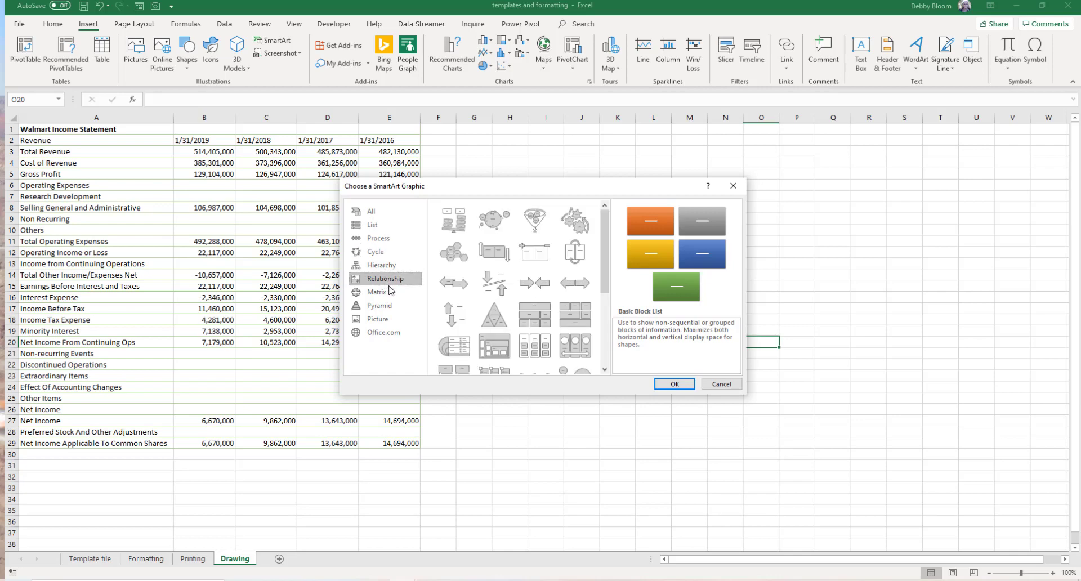
click(391, 291)
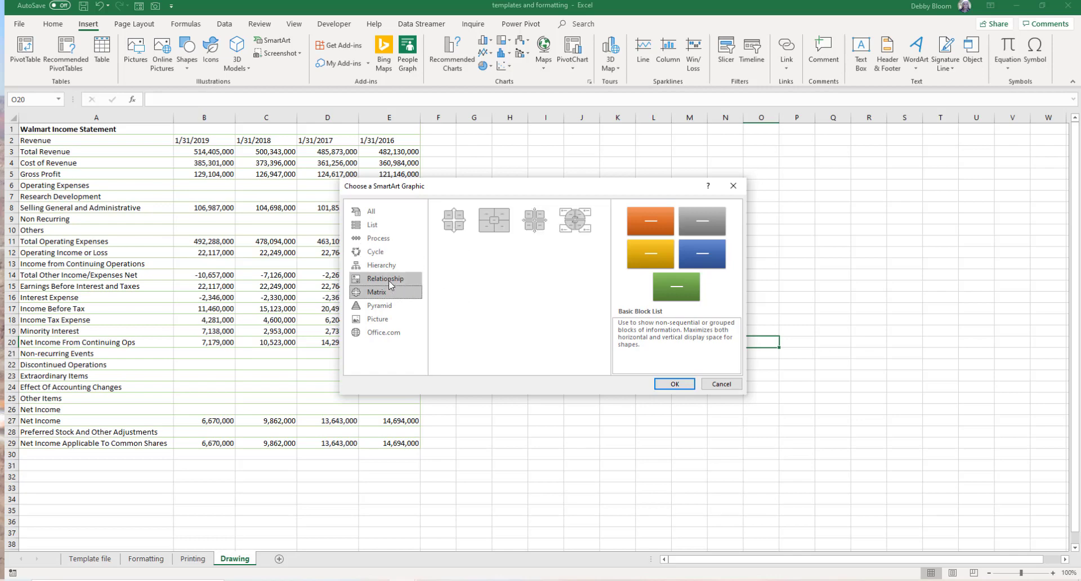
click(497, 230)
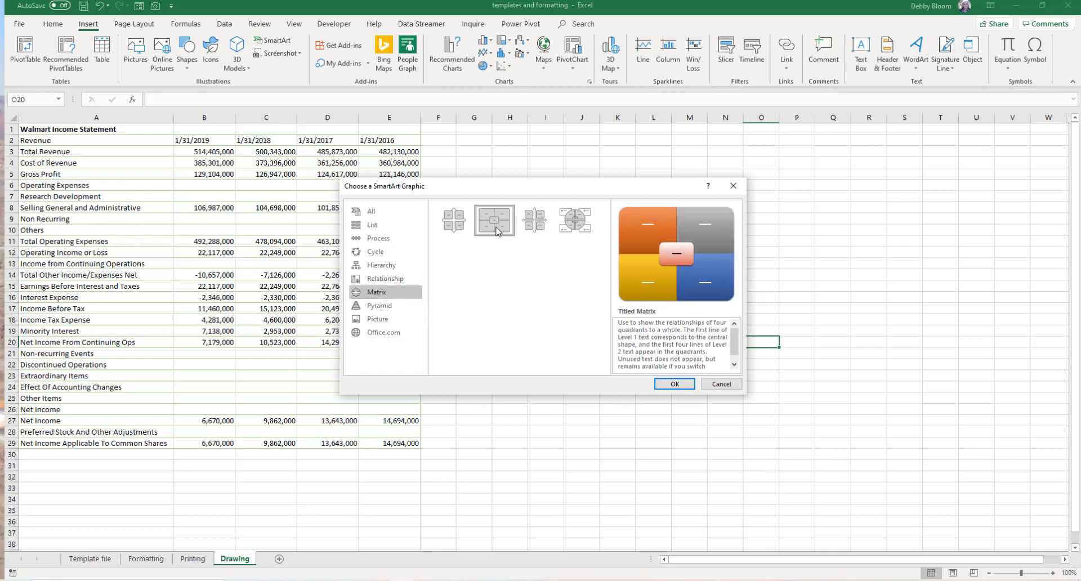
click(675, 384)
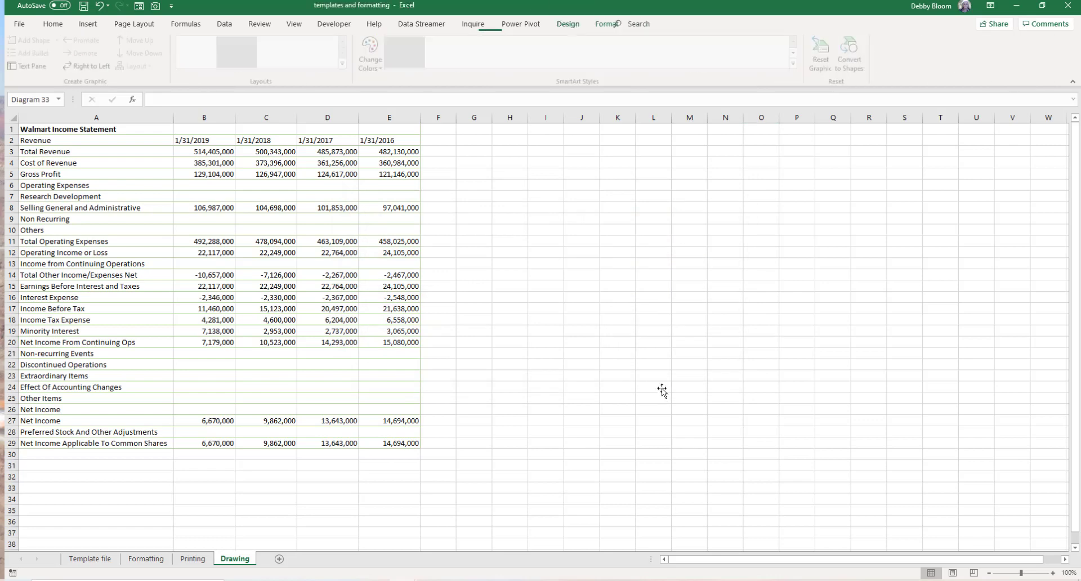
- Enter "Type" in the top-left quadrant of the matrix
click(479, 276)
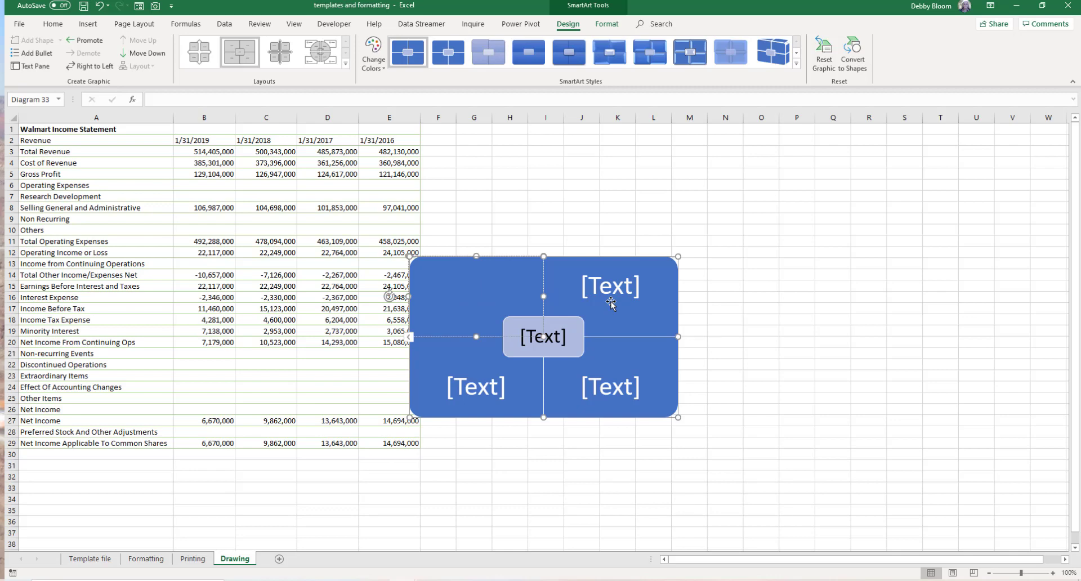
text(Type)
click(576, 175)
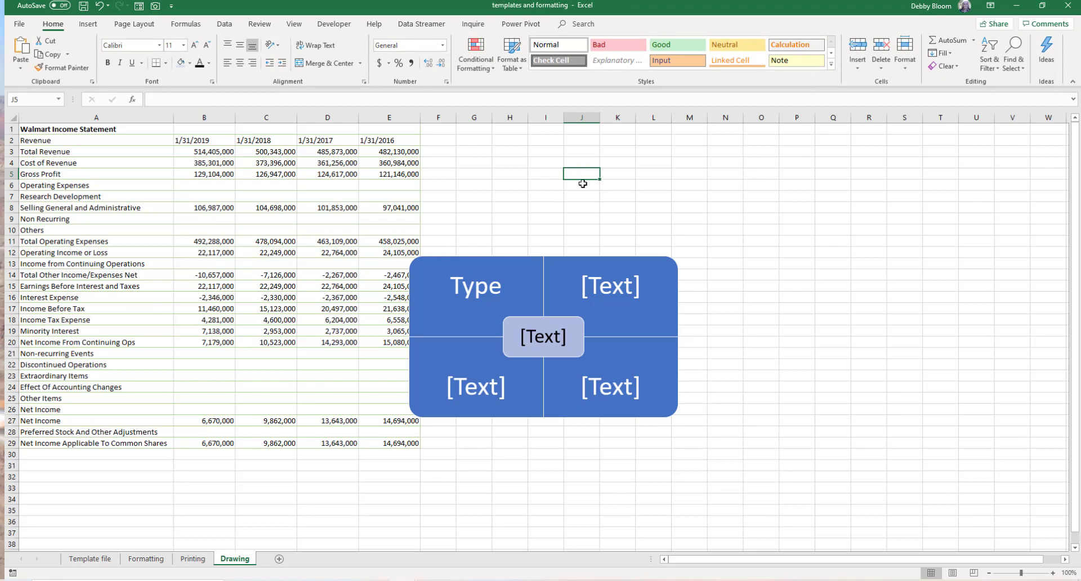
- Select the whole SmartArt graphic and delete it
click(88, 25)
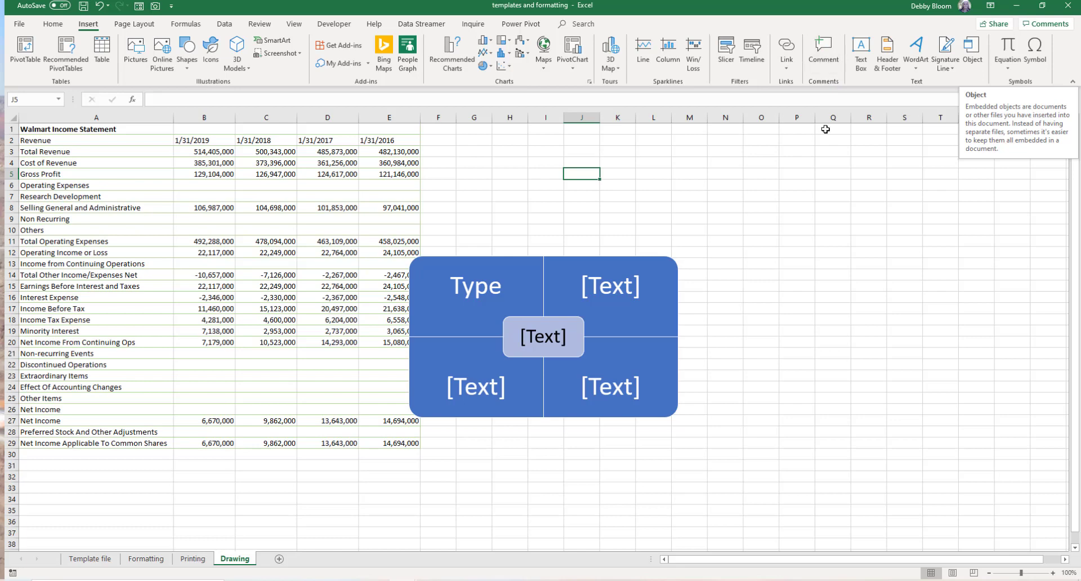
click(673, 263)
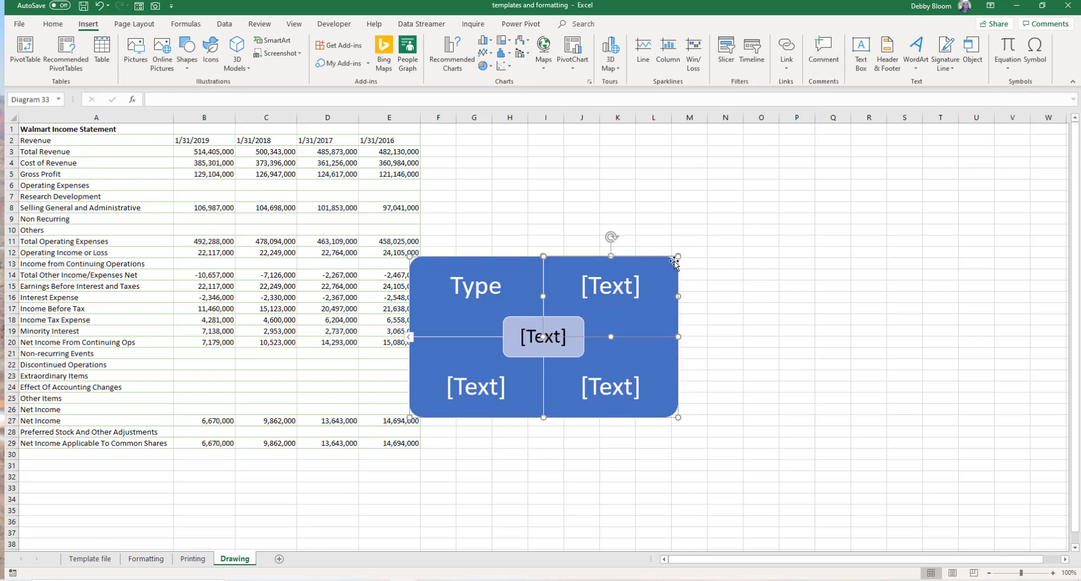
click(679, 273)
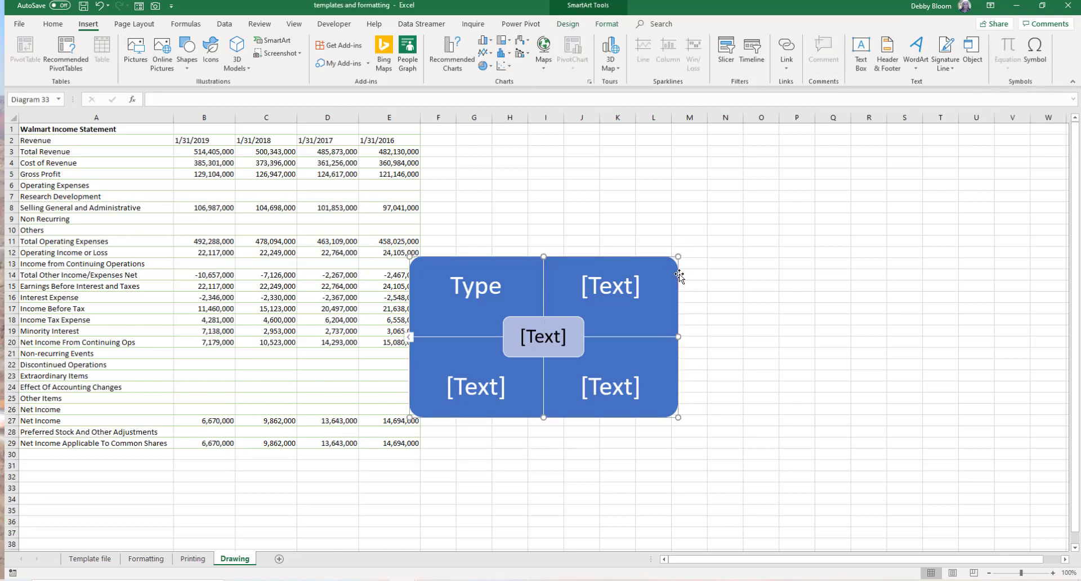
key(Delete)
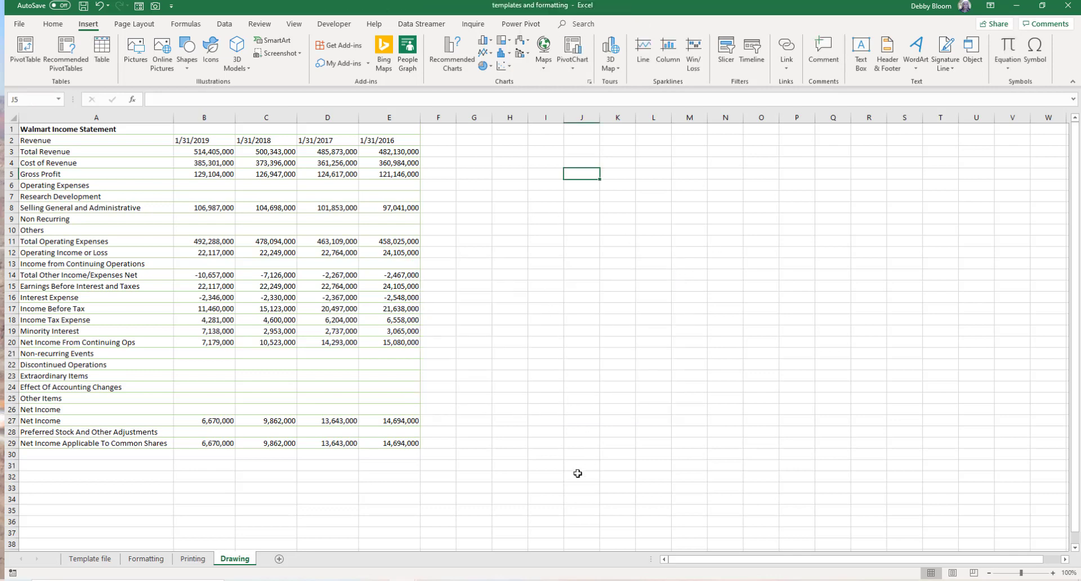
- Draft a comment on cell E29 reading "How can we make this larger?" and close it without posting
click(405, 443)
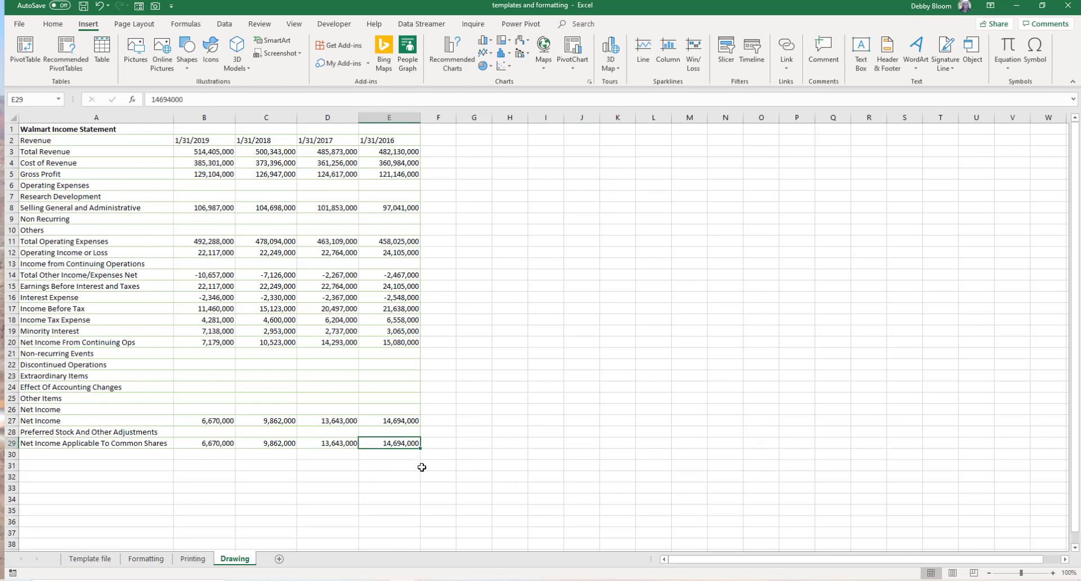
click(825, 56)
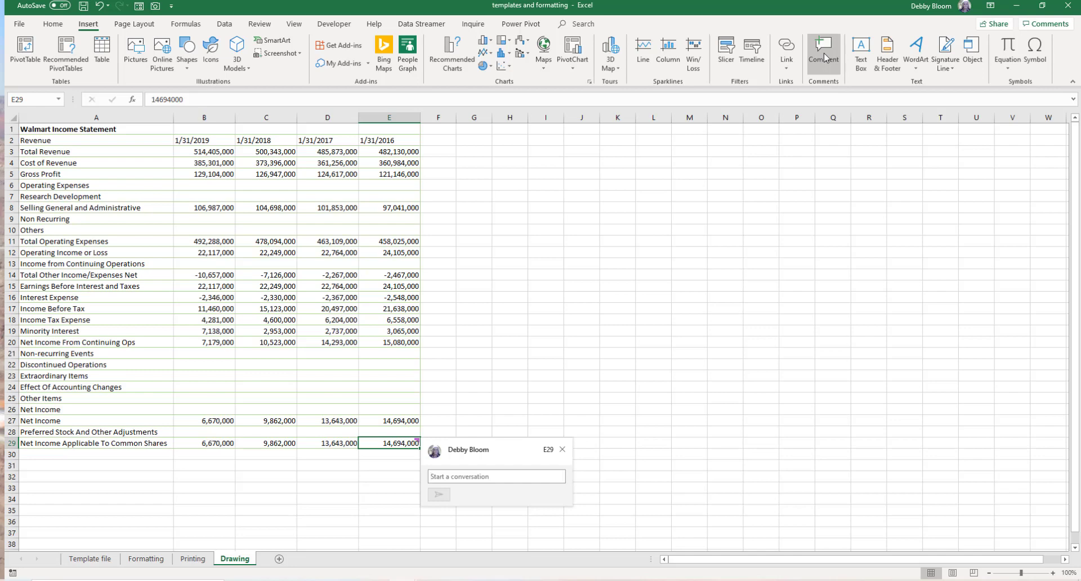
text(Ho)
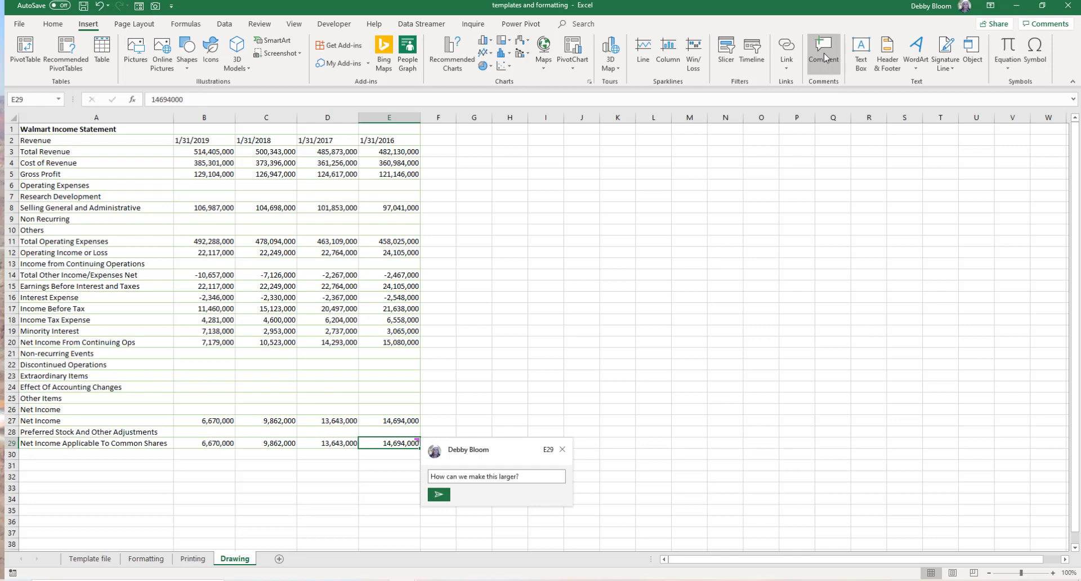
click(582, 304)
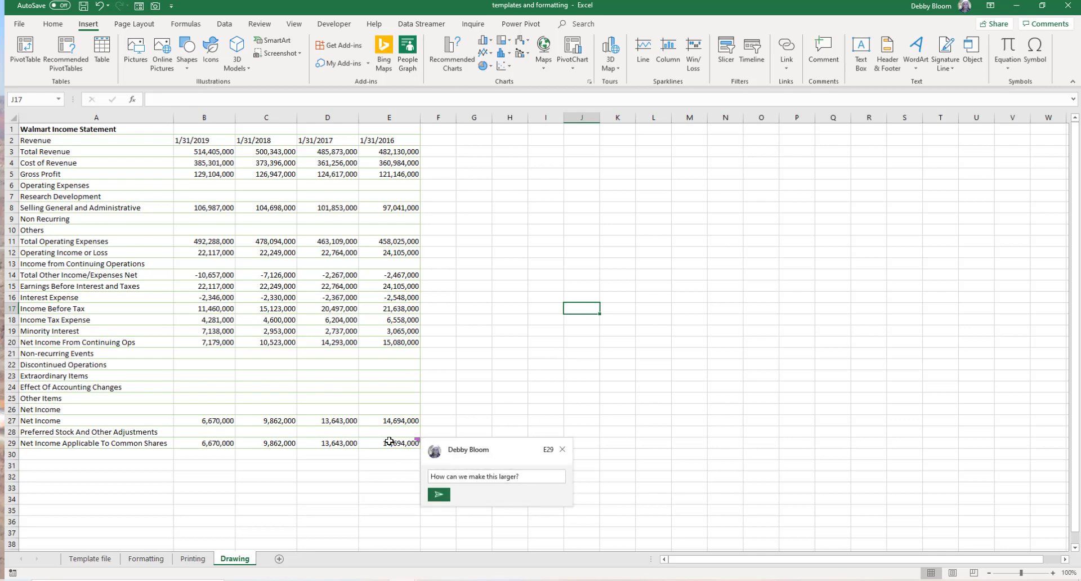
click(562, 449)
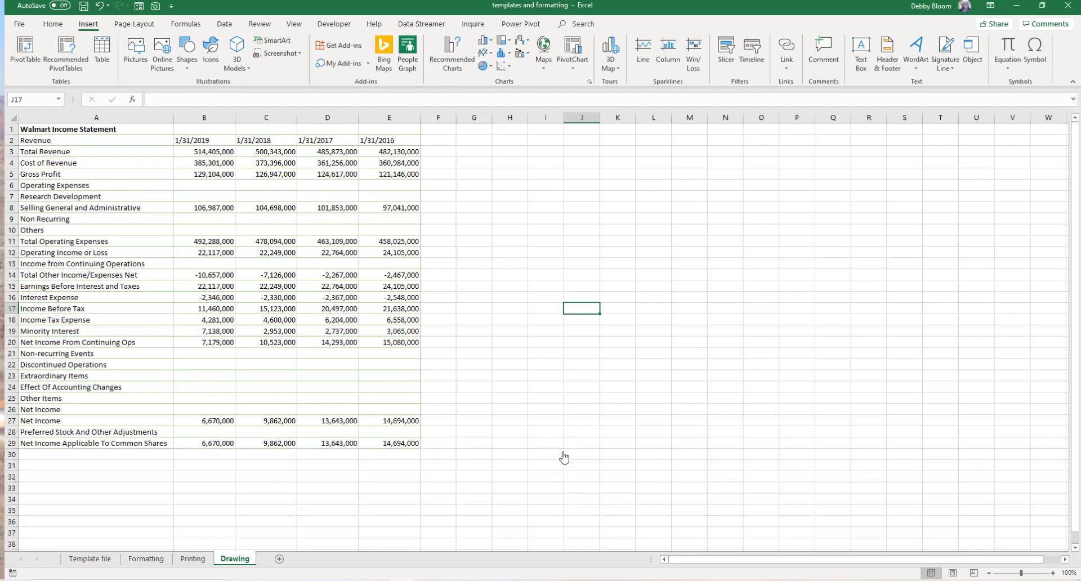